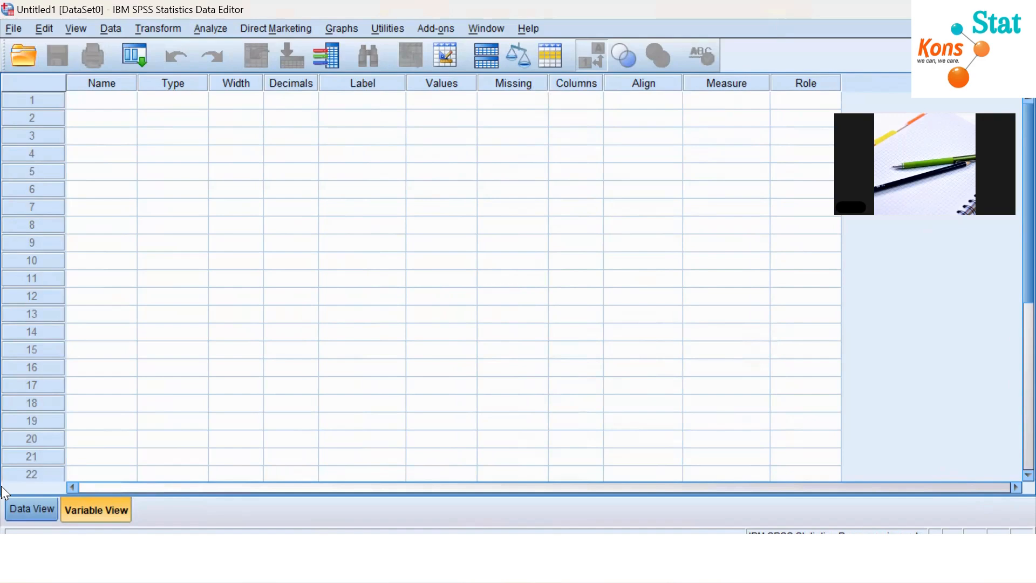
# Examine the empty data editor in both Data View and Variable View.
pyautogui.click(50, 511)
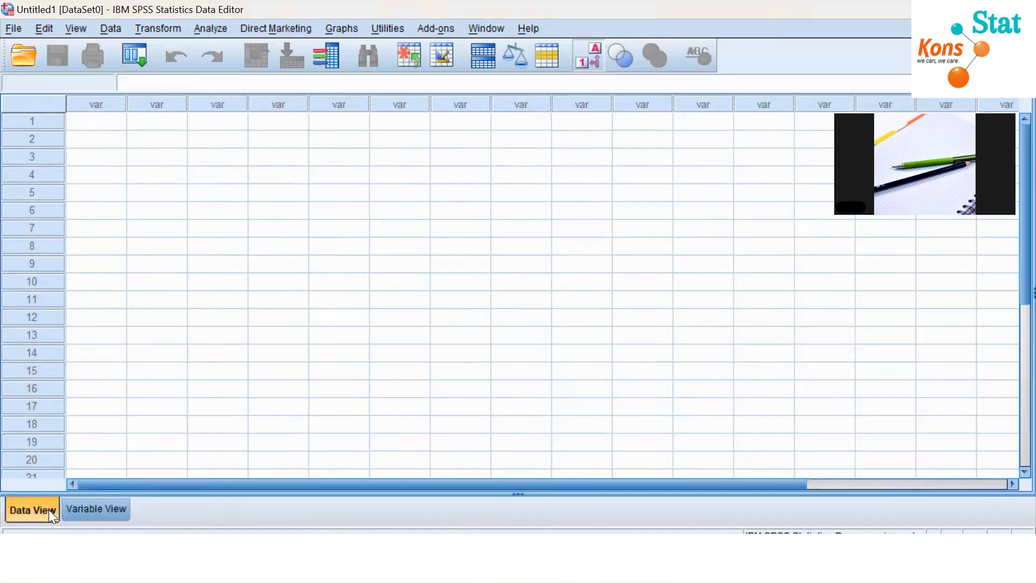
pyautogui.click(95, 508)
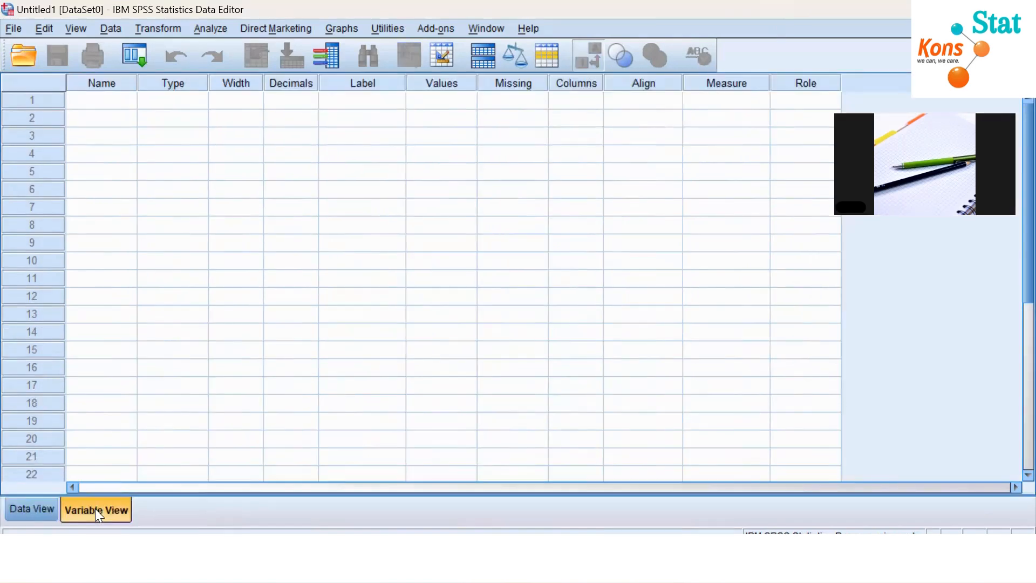
pyautogui.click(50, 513)
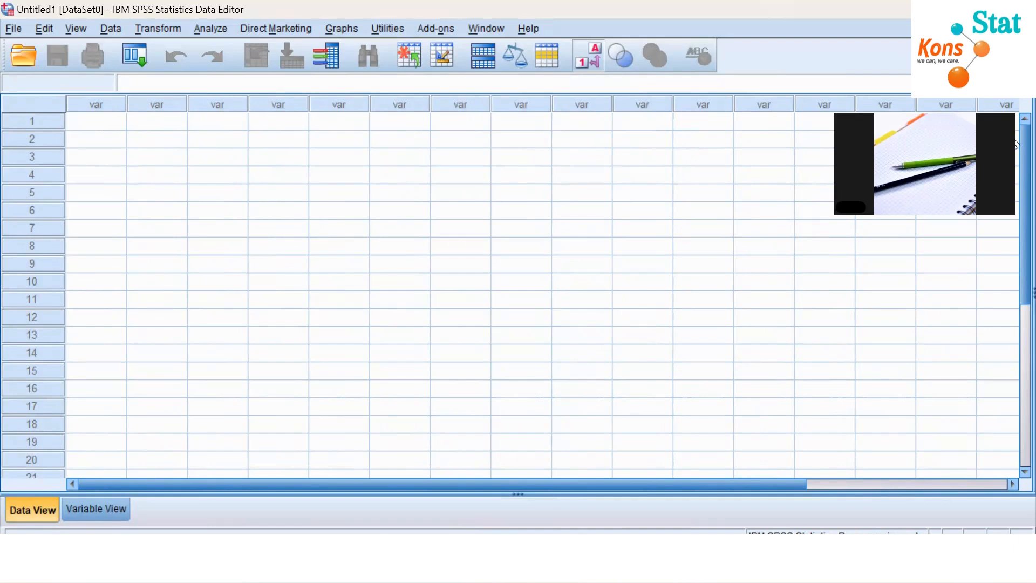
pyautogui.click(113, 517)
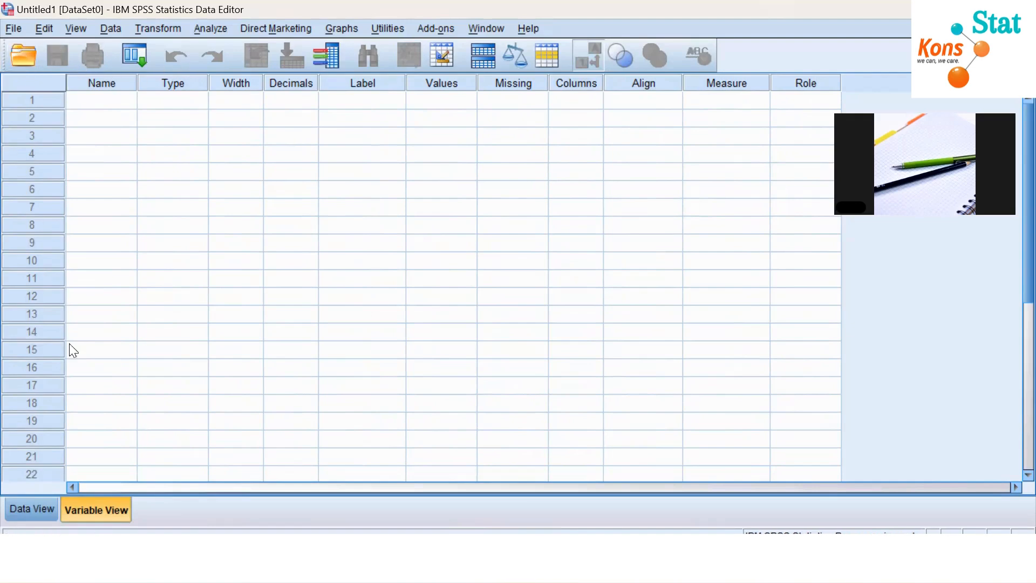
pyautogui.click(50, 517)
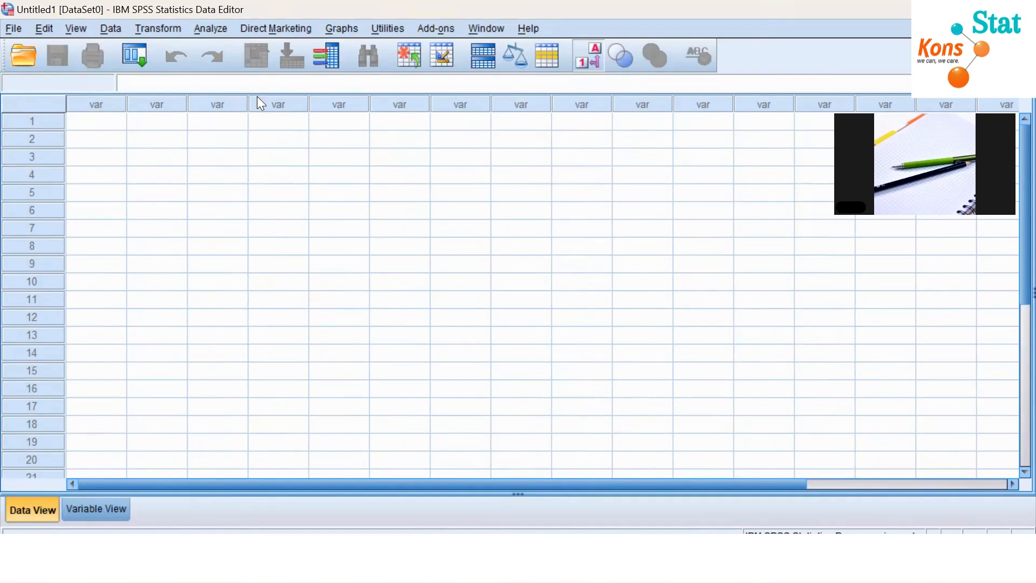
# Create a new empty dataset.
pyautogui.click(7, 30)
pyautogui.moveTo(35, 51)
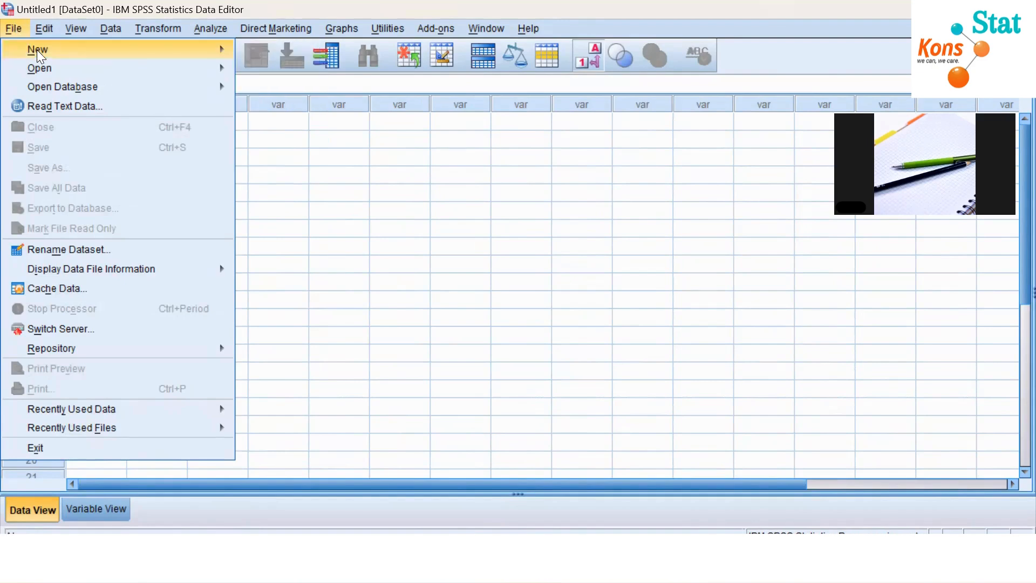
pyautogui.click(259, 55)
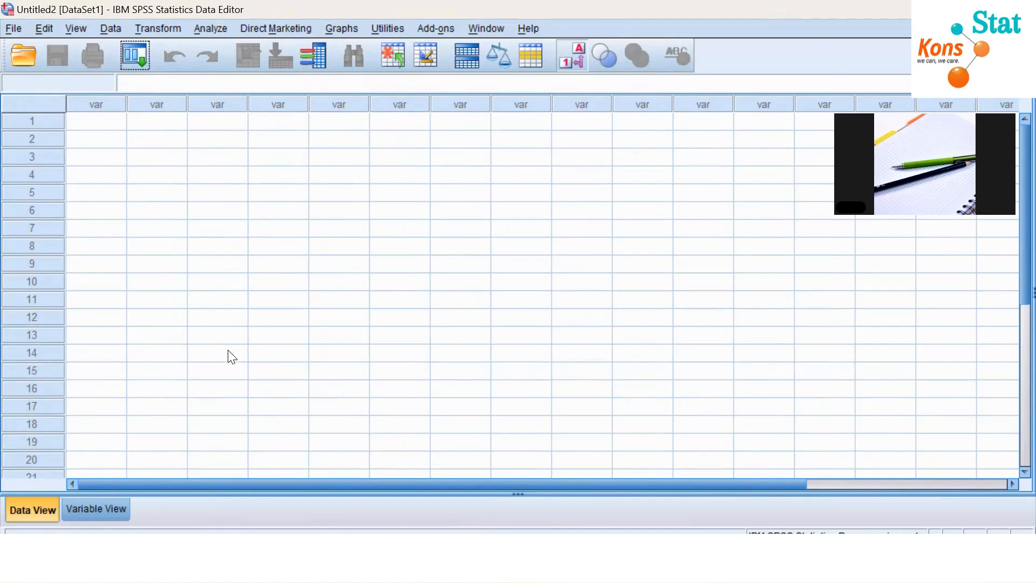
# Close the Output1 viewer window without saving its contents.
pyautogui.click(743, 559)
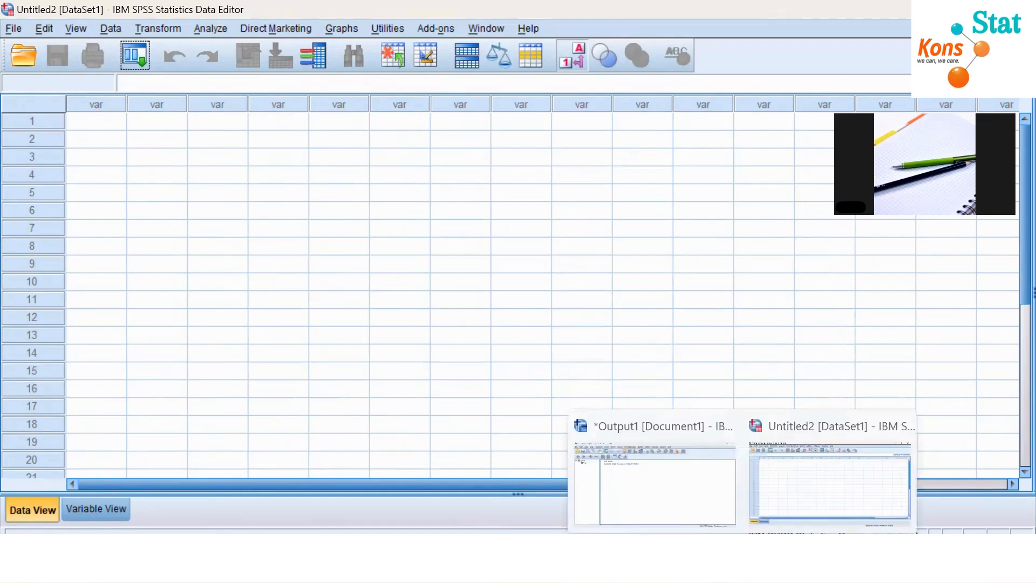
pyautogui.click(638, 462)
pyautogui.click(1019, 7)
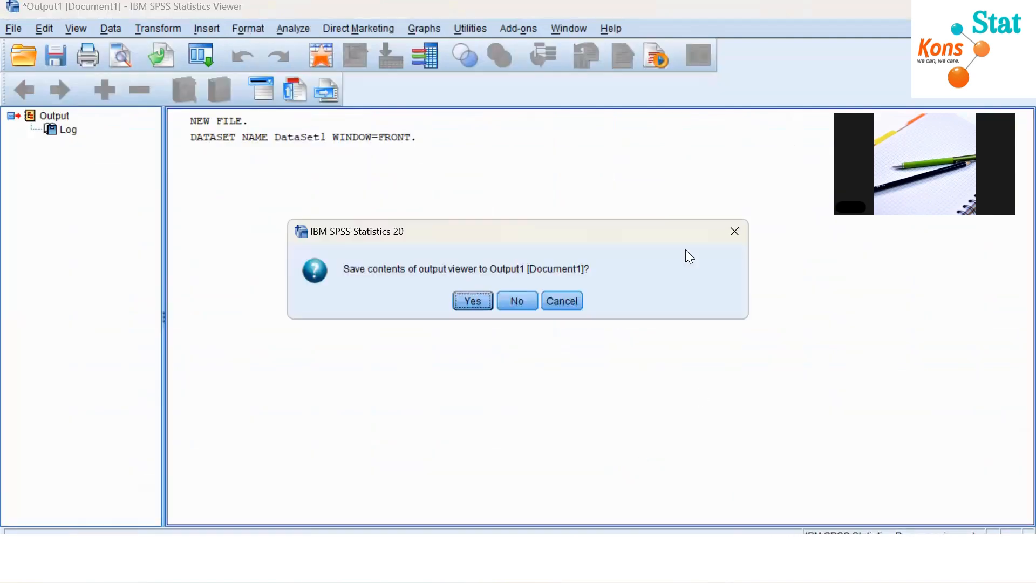
pyautogui.click(518, 306)
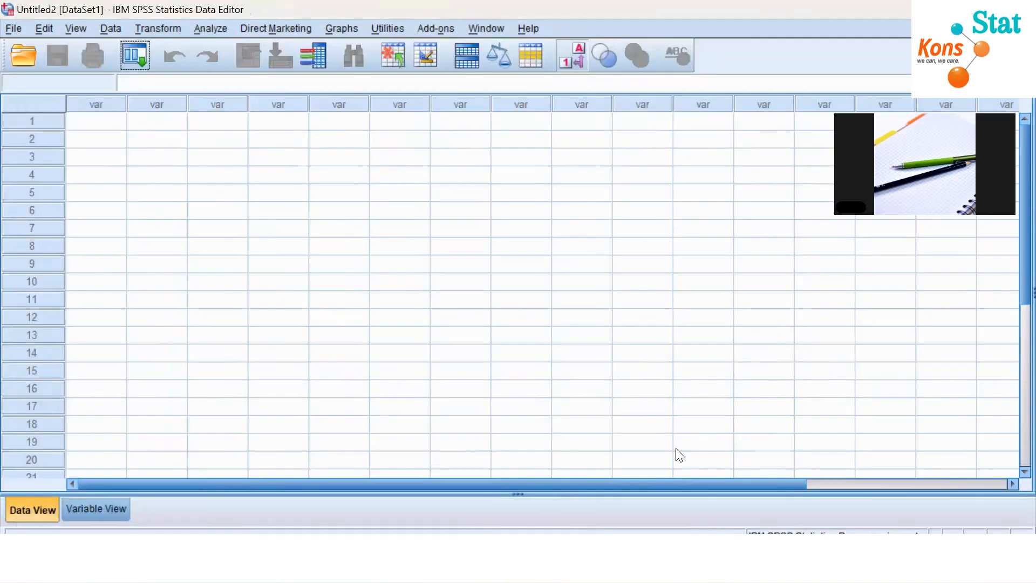
pyautogui.moveTo(742, 559)
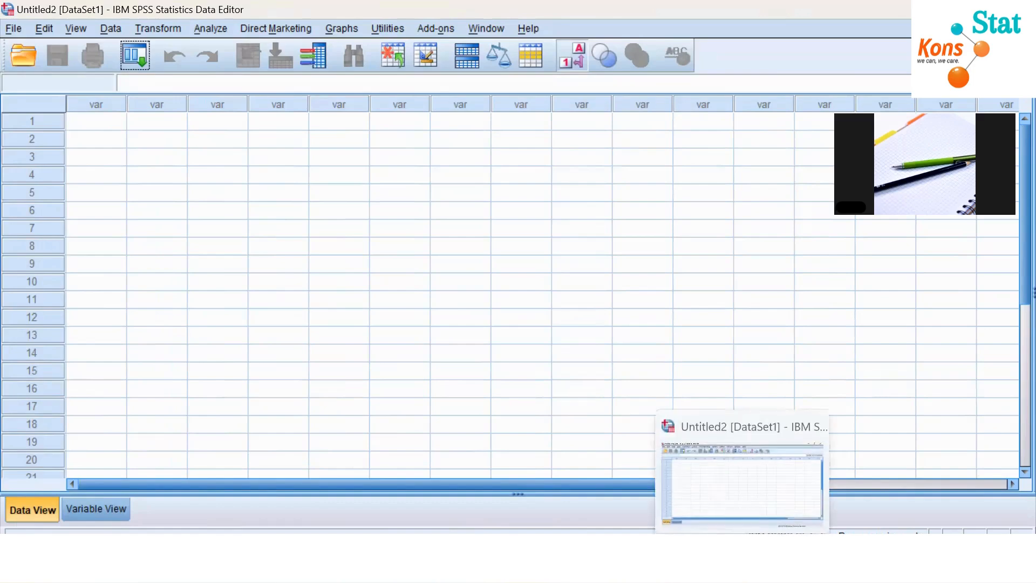
pyautogui.click(742, 559)
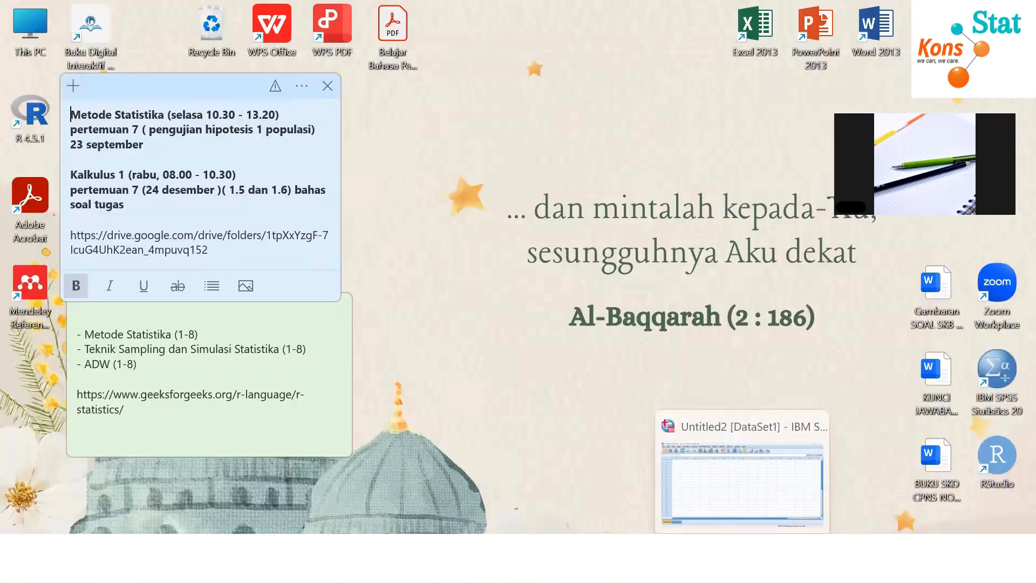
pyautogui.click(742, 559)
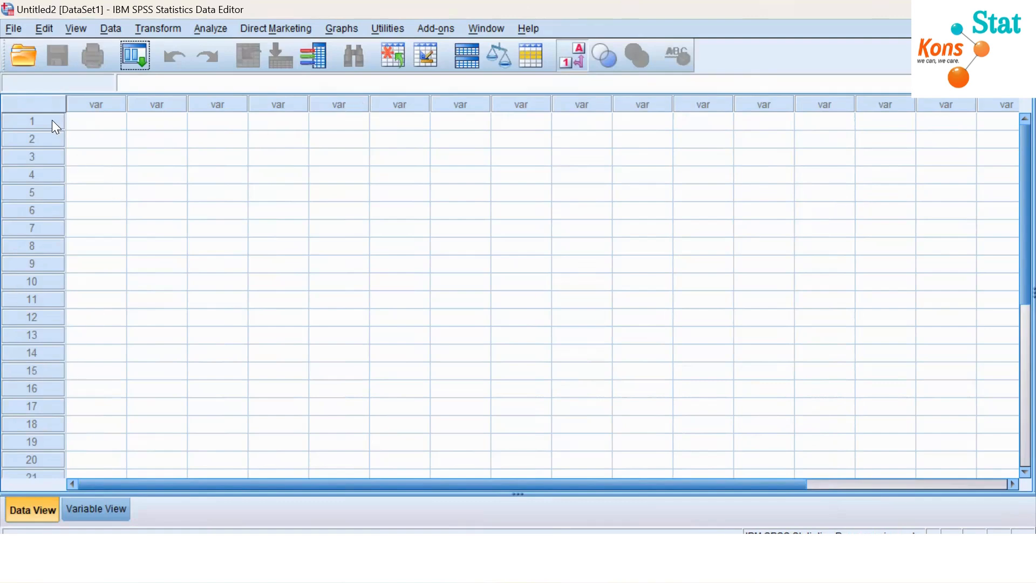
# Display the new dataset's Variable View, and bring up the stat deskriptif sheet of data.xlsx in WPS Office.
pyautogui.click(82, 507)
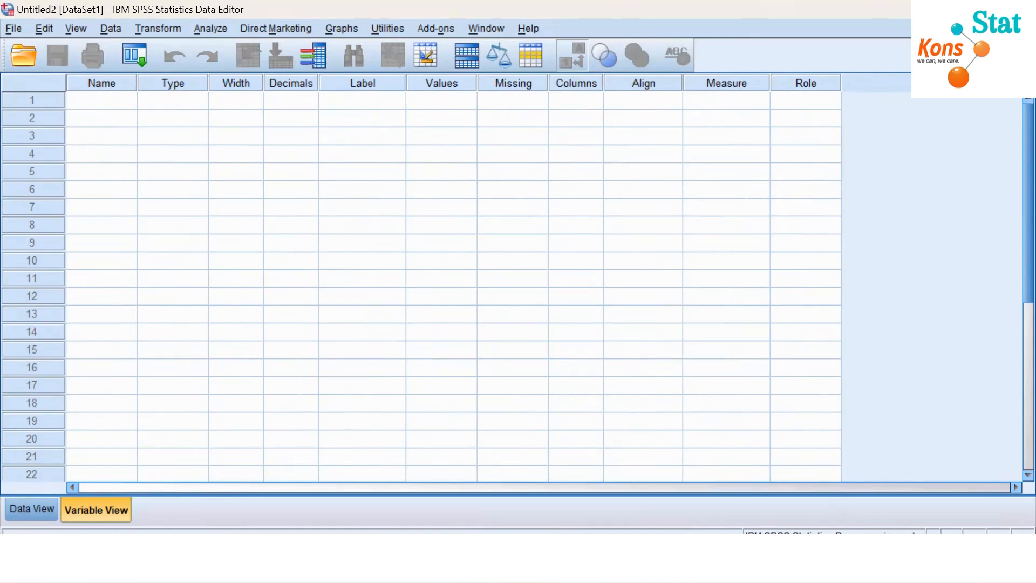
pyautogui.click(636, 567)
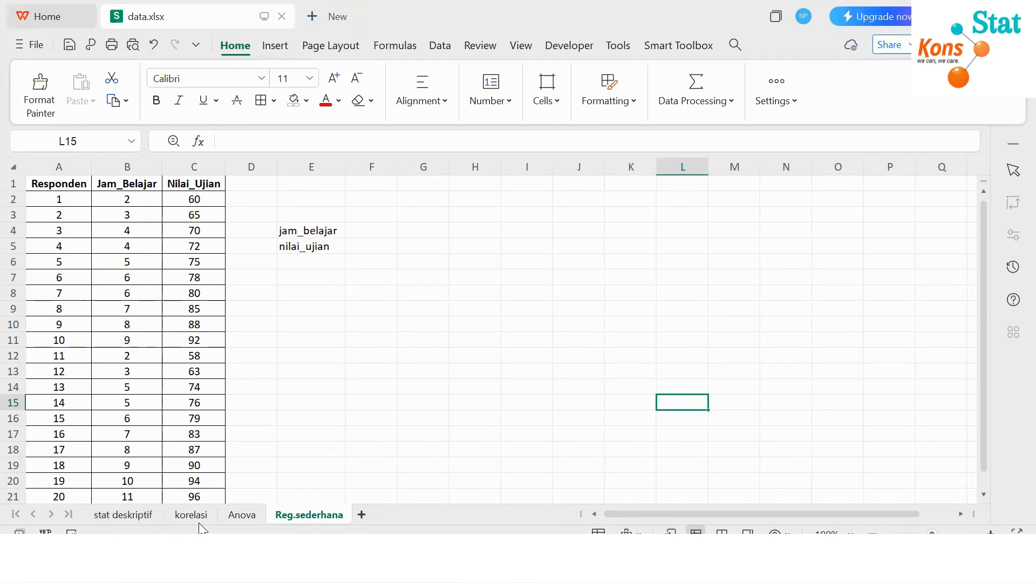
pyautogui.click(116, 521)
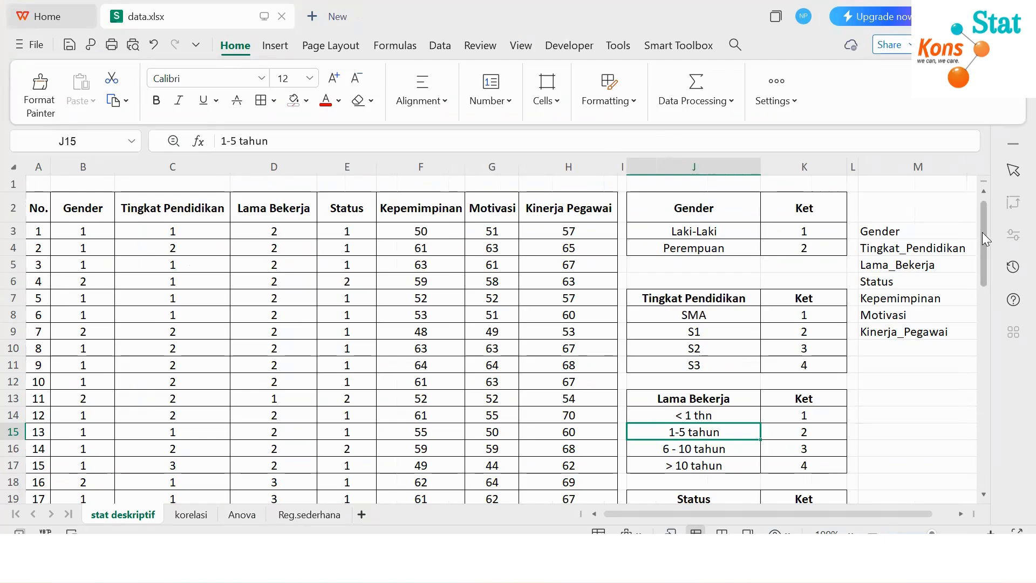
pyautogui.moveTo(982, 217); pyautogui.dragTo(975, 184)
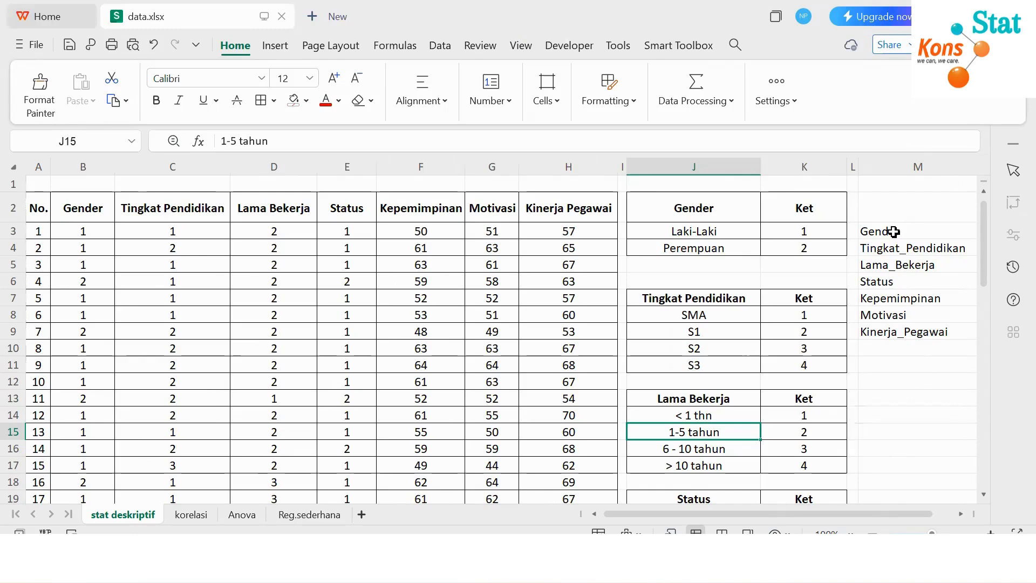
# Copy the list of variable names from Gender to Kinerja_Pegawai in cells M3:M9.
pyautogui.moveTo(894, 230); pyautogui.dragTo(914, 328)
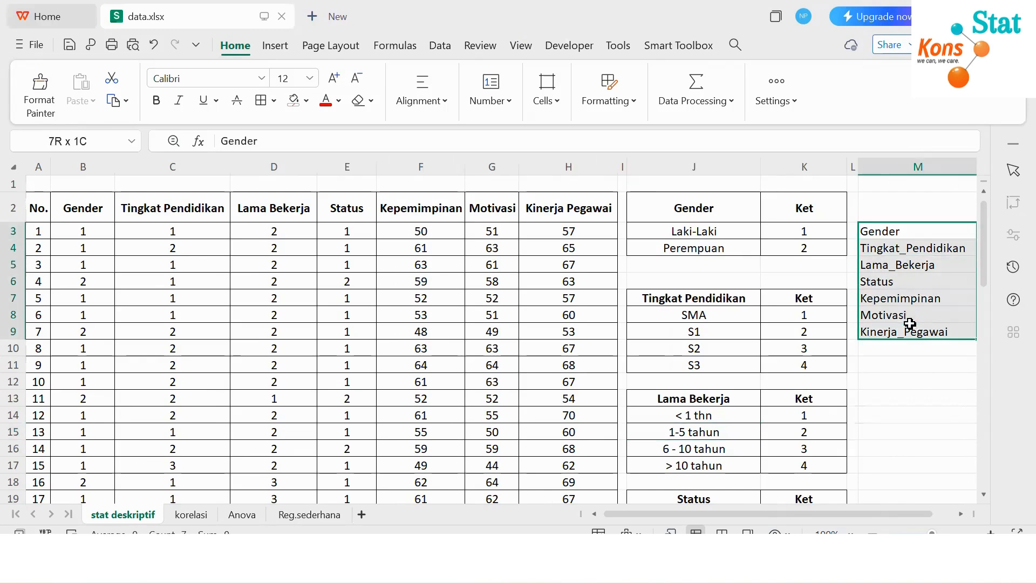
pyautogui.rightClick(913, 268)
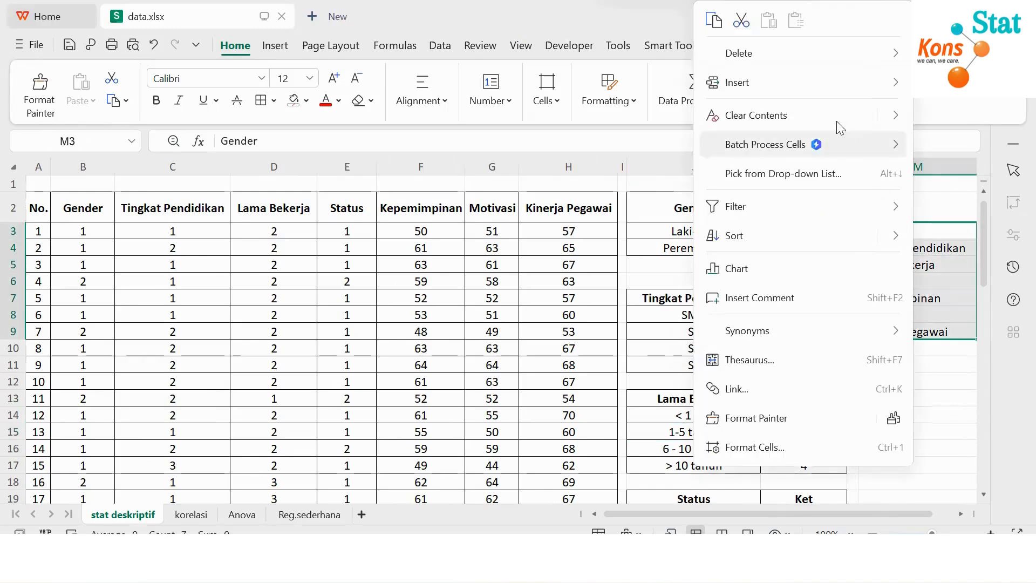
pyautogui.click(715, 27)
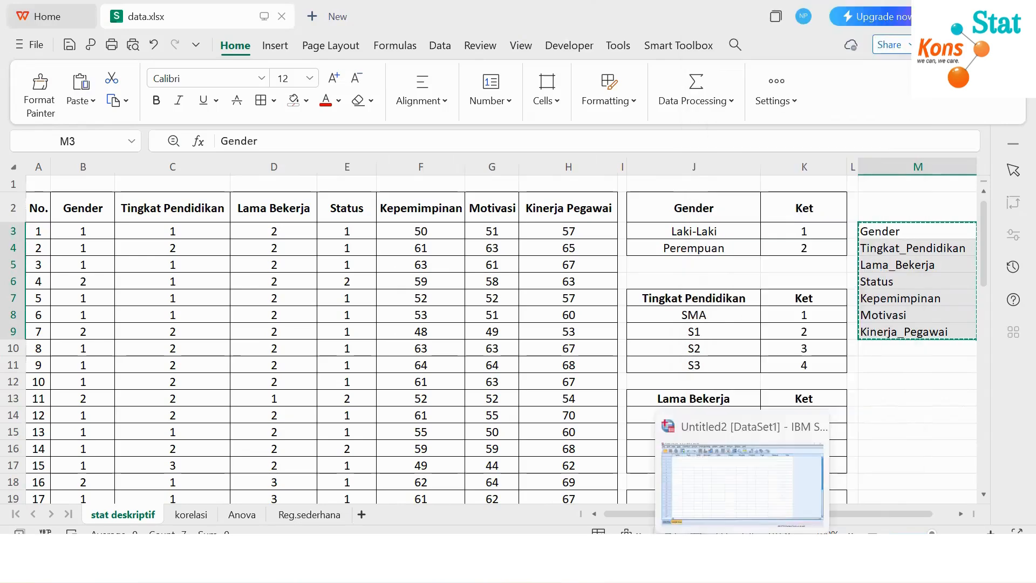
# Switch to the SPSS data editor and paste the copied variable names into the Name column from row 1.
pyautogui.click(756, 564)
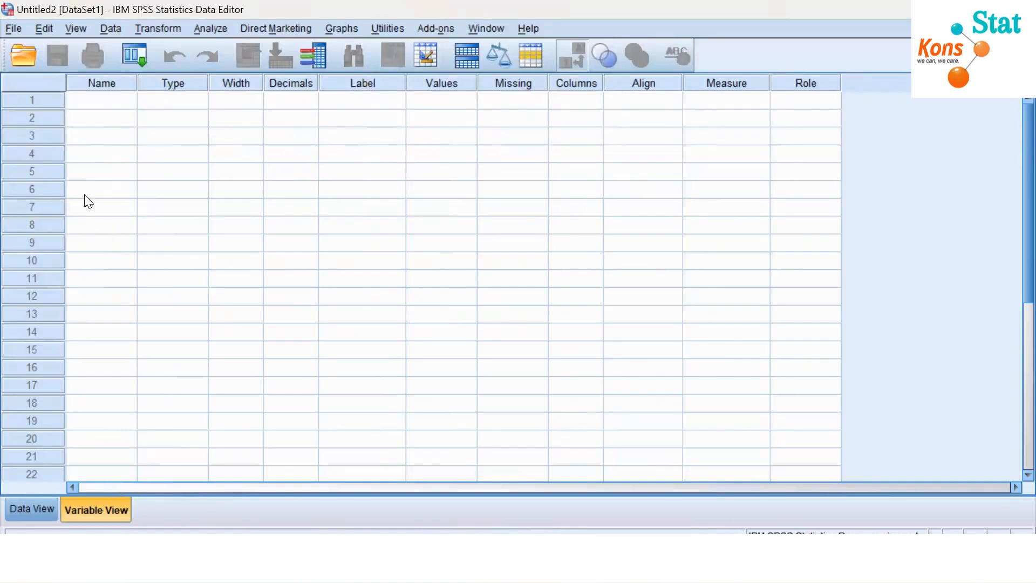
pyautogui.click(103, 96)
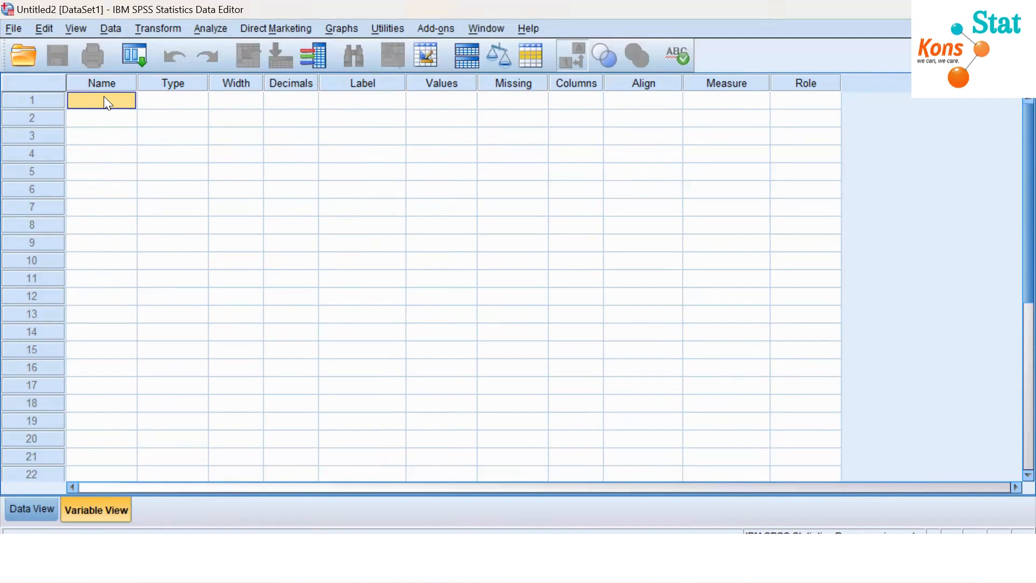
pyautogui.rightClick(103, 96)
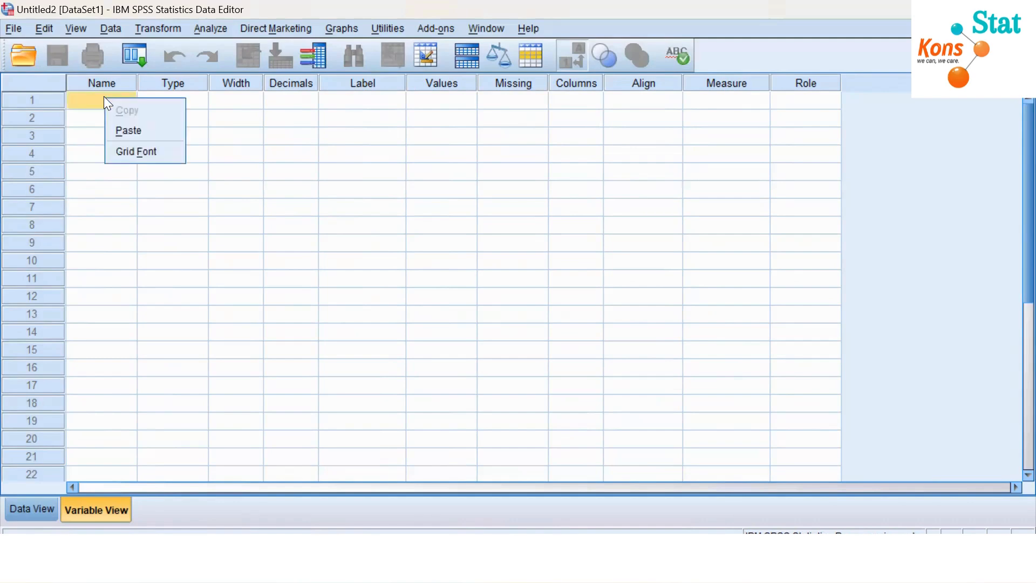
pyautogui.click(112, 130)
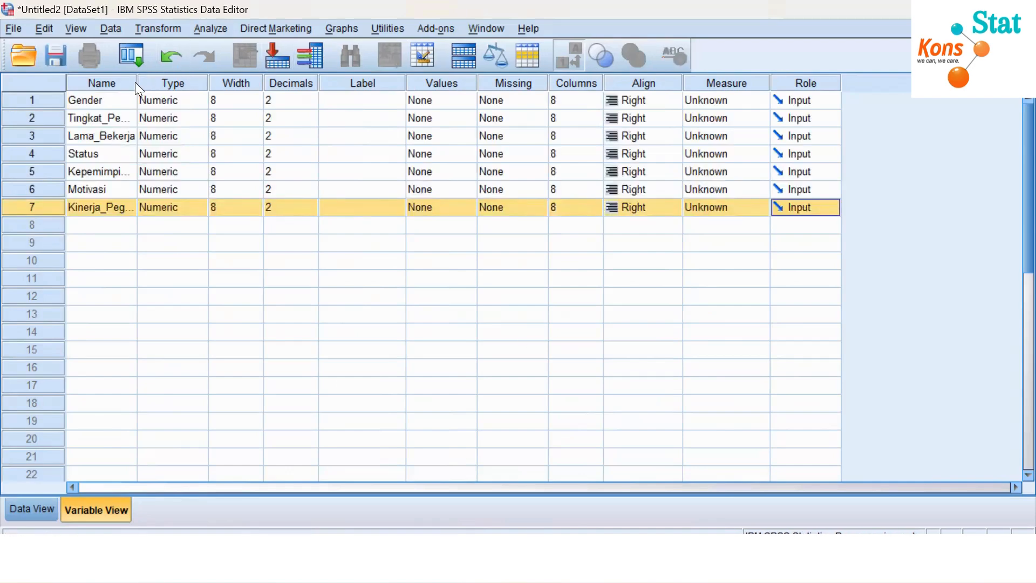
# Widen the Name column of the variable list so that the full variable names fit.
pyautogui.moveTo(139, 82); pyautogui.dragTo(178, 84)
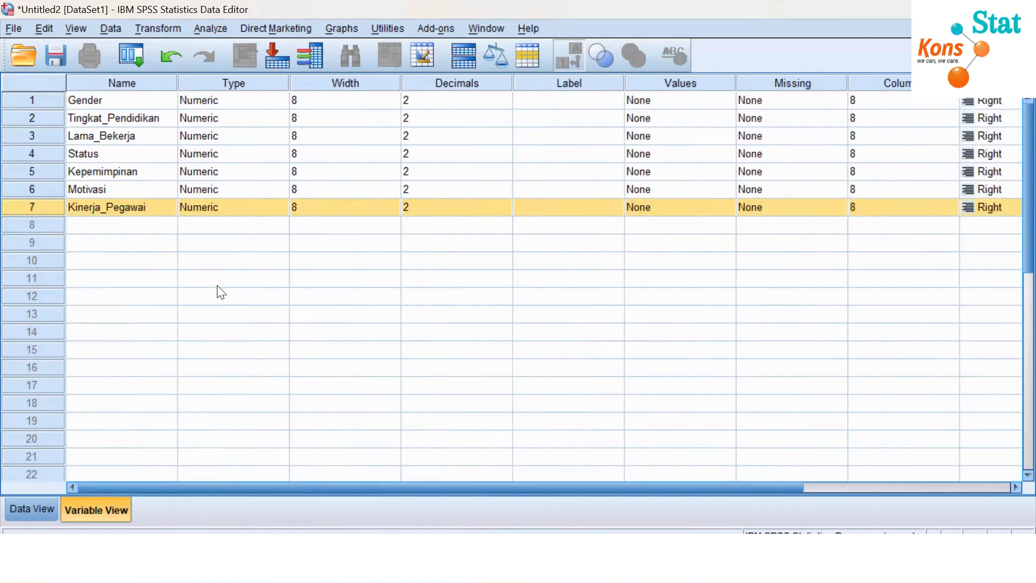
pyautogui.click(218, 285)
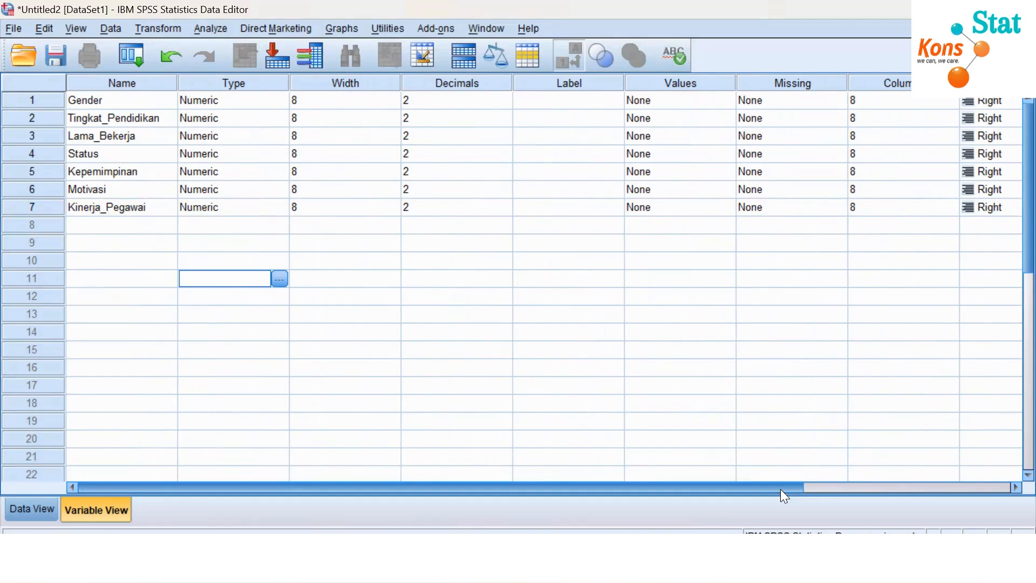
pyautogui.moveTo(782, 489); pyautogui.dragTo(690, 463)
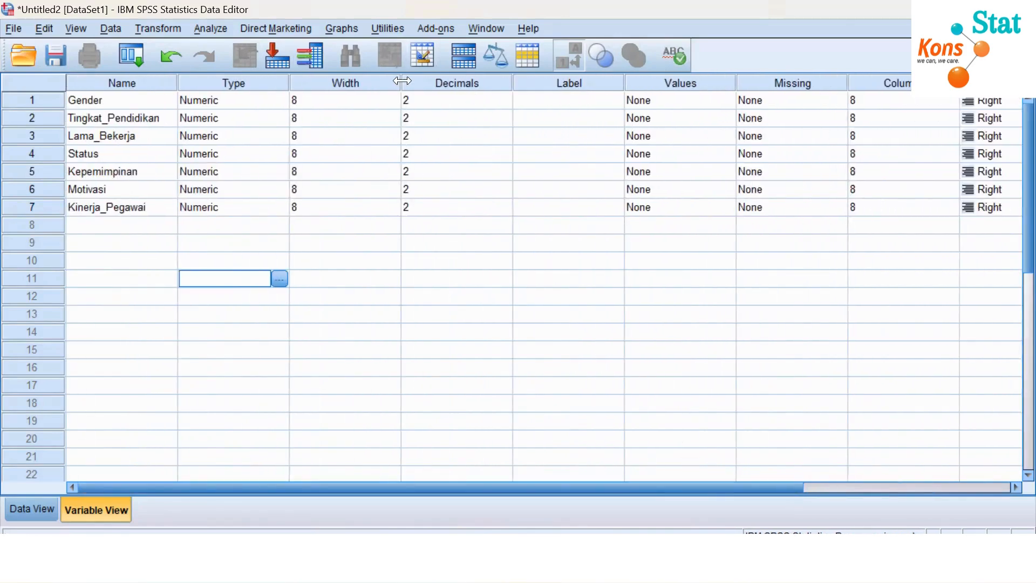
# Narrow the Type, Width, Decimals, Label, Values, Missing, Columns and Align columns so that all attributes through Role fit on screen.
pyautogui.moveTo(402, 81); pyautogui.dragTo(238, 86)
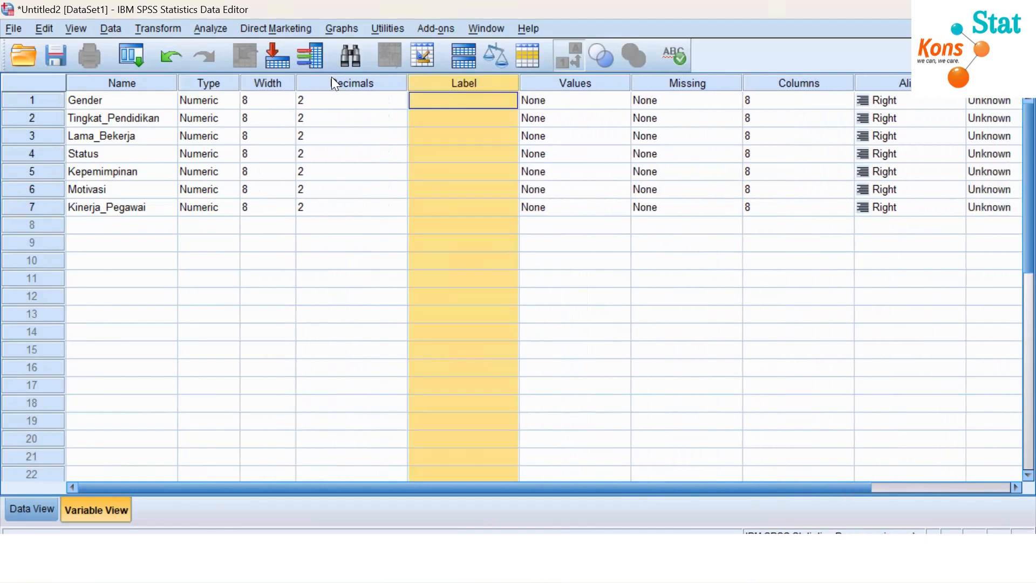
pyautogui.moveTo(407, 81); pyautogui.dragTo(356, 81)
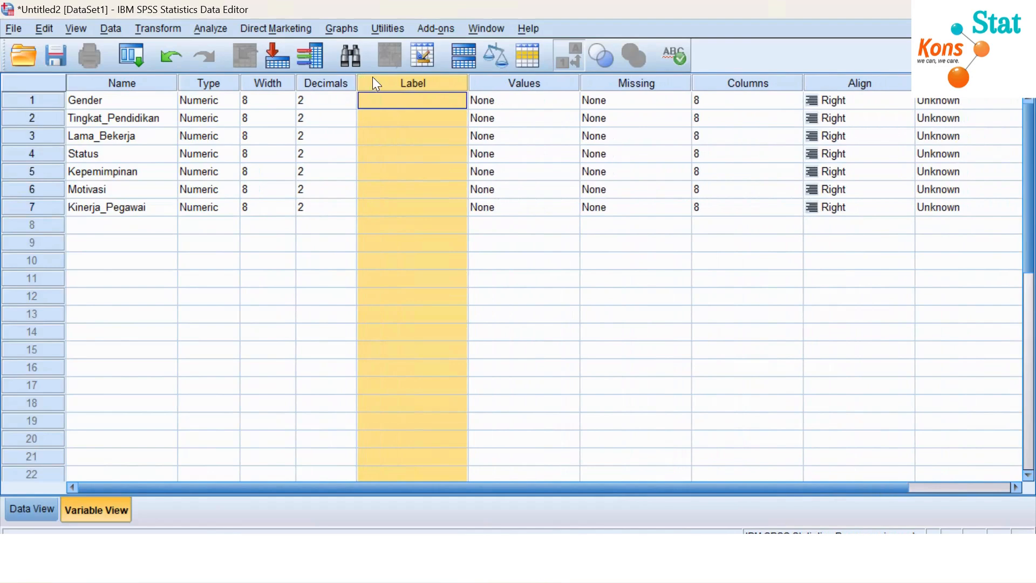
pyautogui.moveTo(471, 88); pyautogui.dragTo(420, 85)
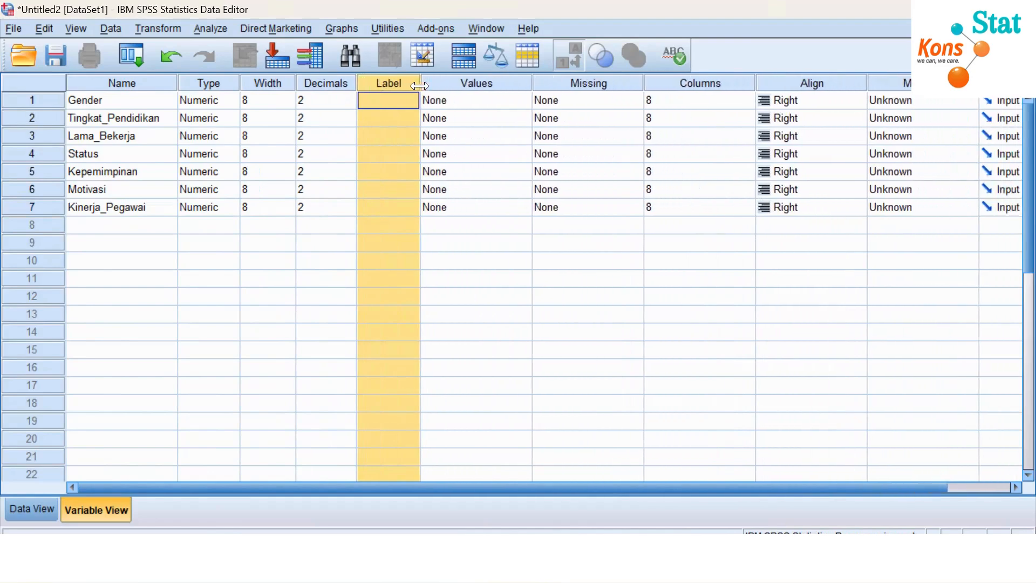
pyautogui.click(459, 123)
pyautogui.moveTo(531, 82); pyautogui.dragTo(483, 85)
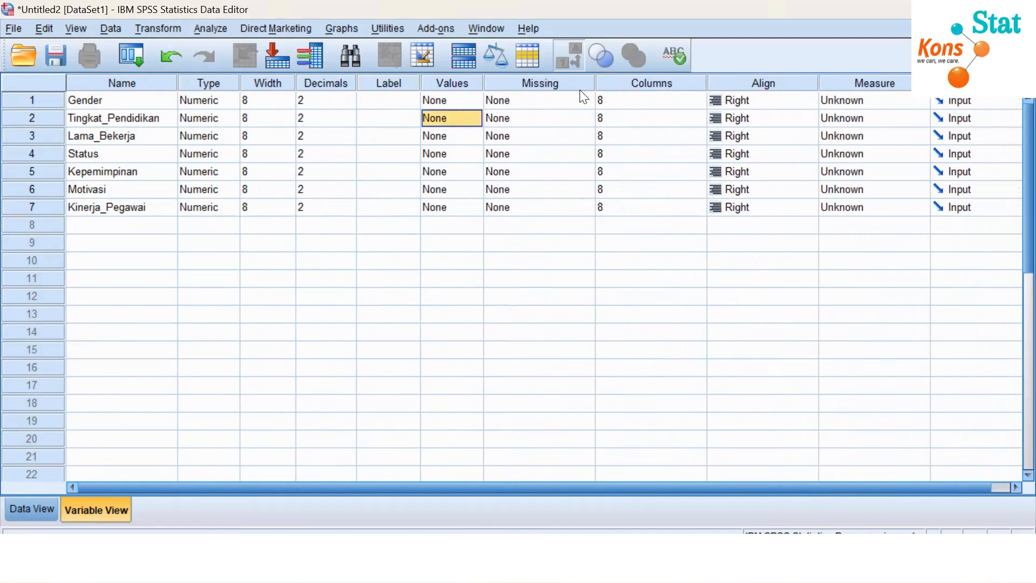
pyautogui.moveTo(596, 82); pyautogui.dragTo(549, 84)
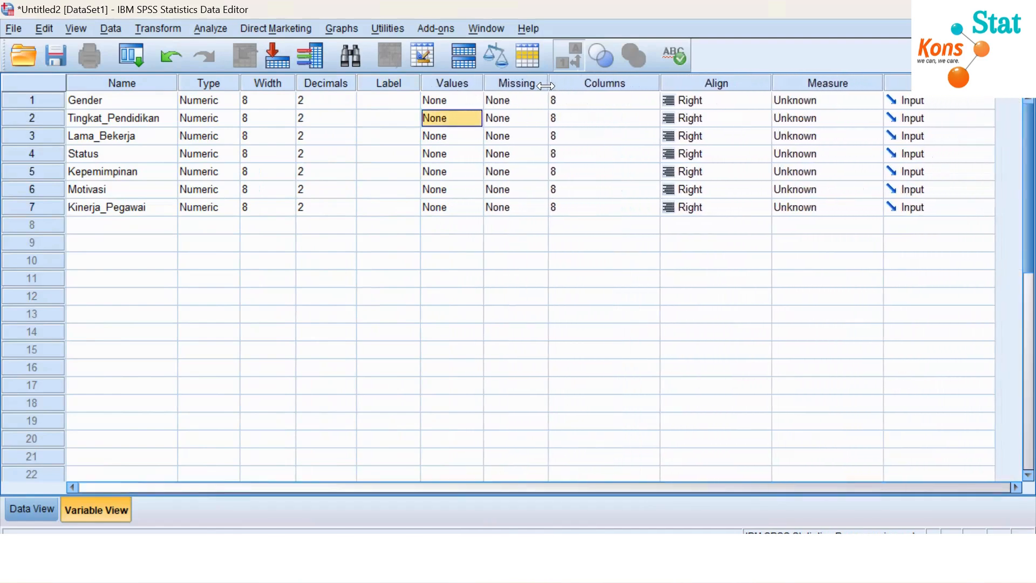
pyautogui.moveTo(663, 81); pyautogui.dragTo(619, 81)
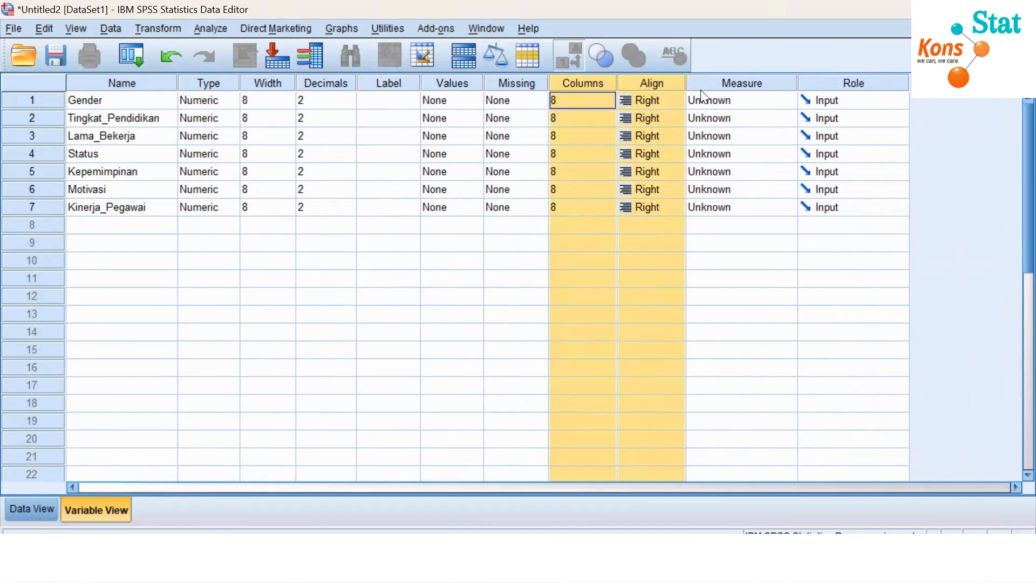
pyautogui.click(821, 278)
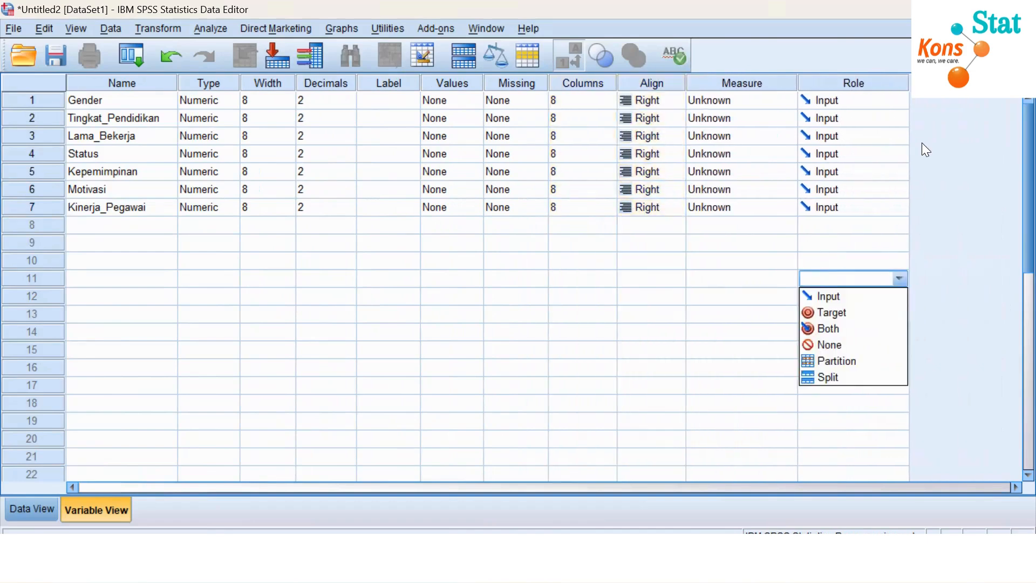
pyautogui.click(135, 86)
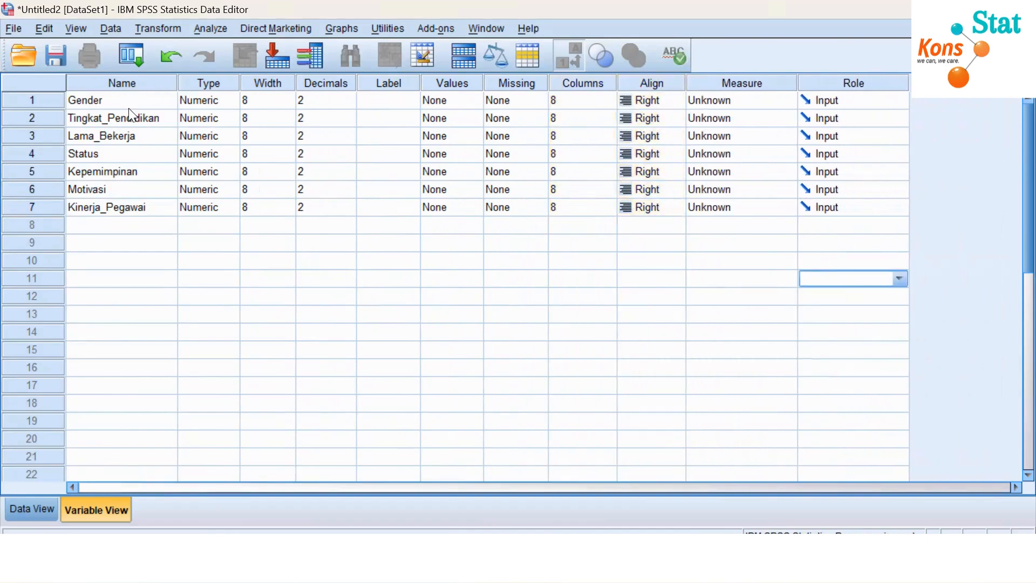
# Try to name the variable in row 9 with a two-word name beginning with "statistik", separated by a space.
pyautogui.click(106, 246)
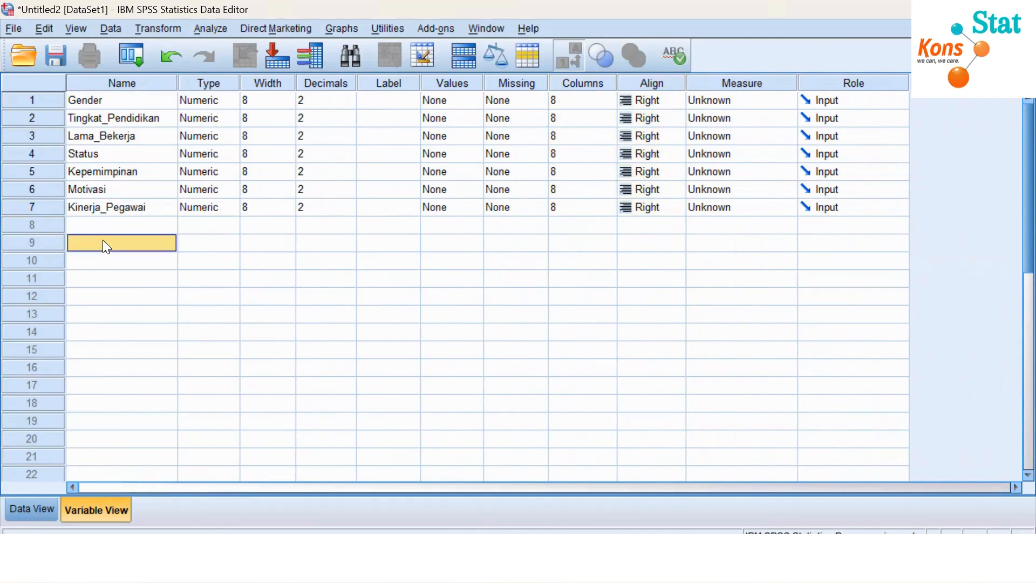
pyautogui.write('s')
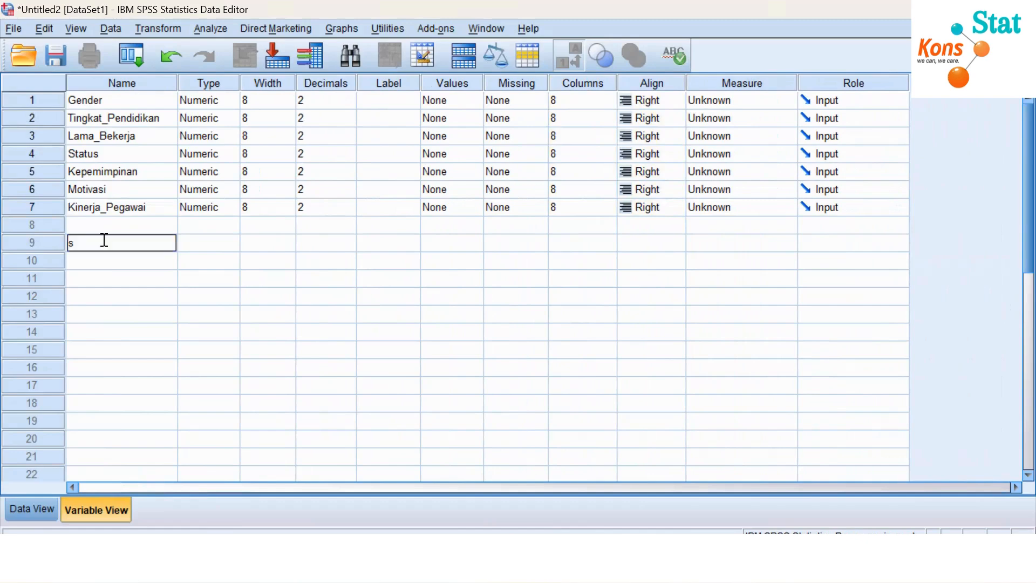
pyautogui.write('tatistik')
pyautogui.click(131, 243)
pyautogui.write('fad')
pyautogui.press('Return')
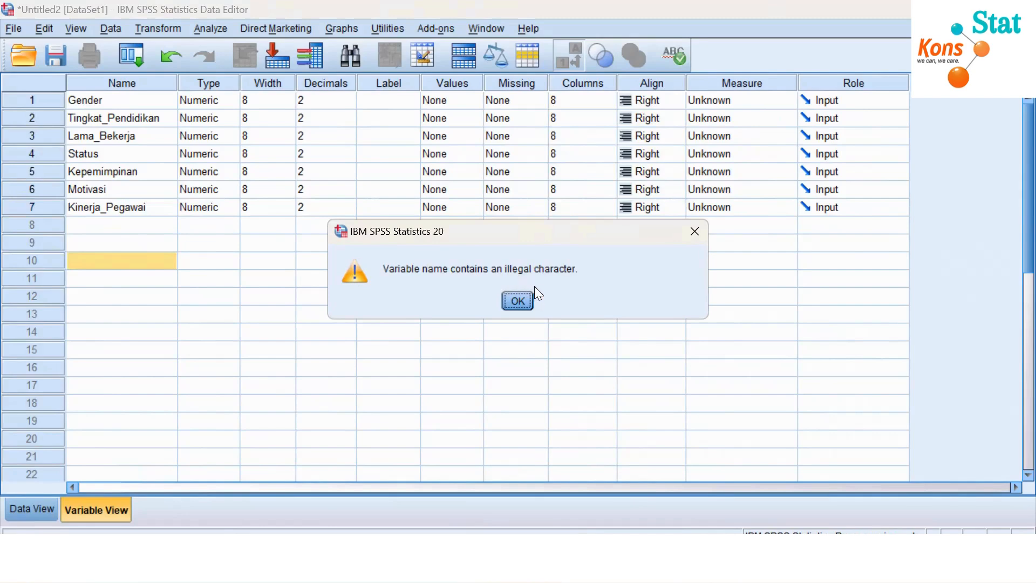
pyautogui.click(517, 300)
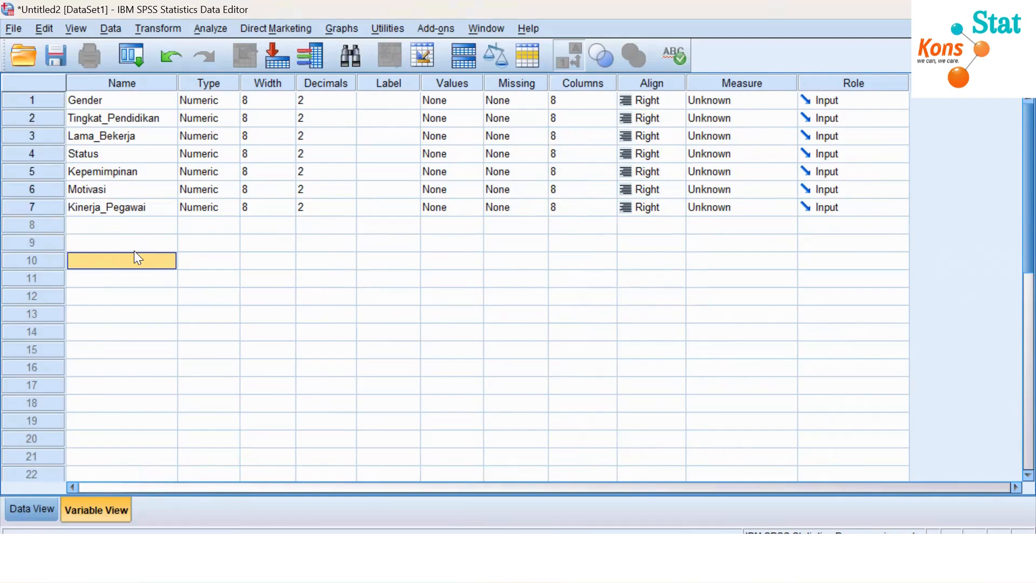
# Add a variable named statistik_fair in row 10 of the variable list.
pyautogui.write('stati')
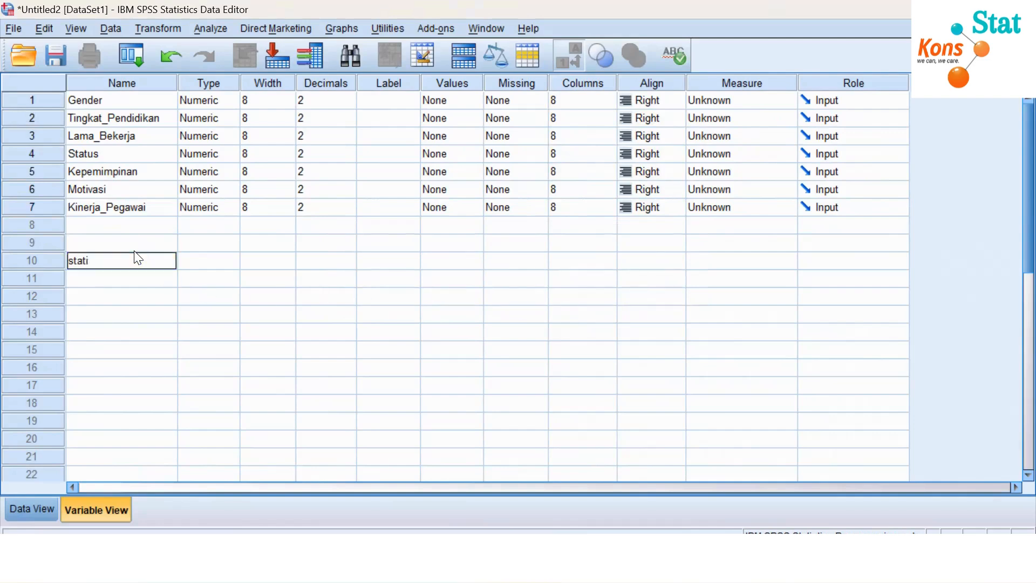
pyautogui.write('stik_fair')
pyautogui.press('Return')
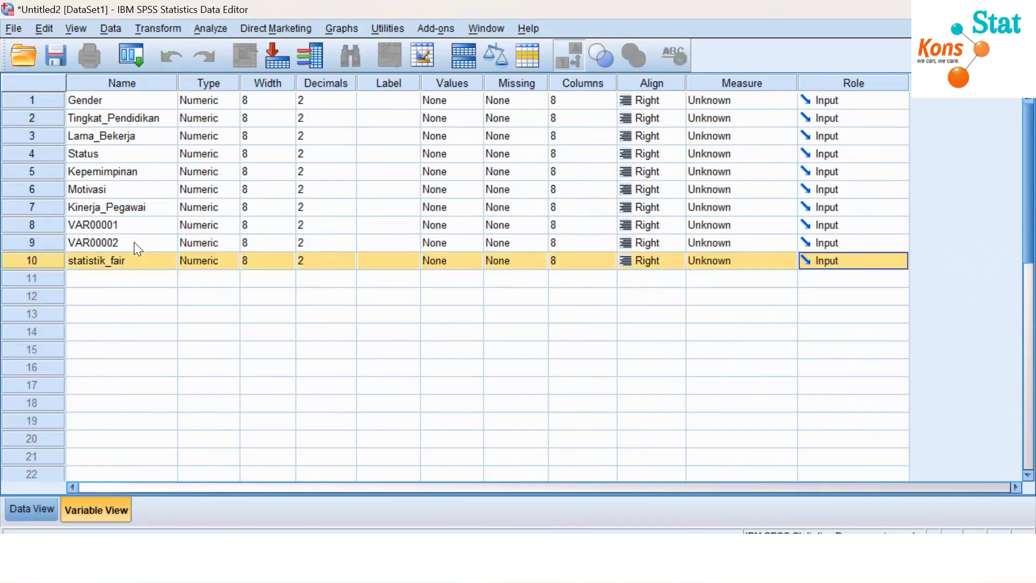
pyautogui.click(132, 283)
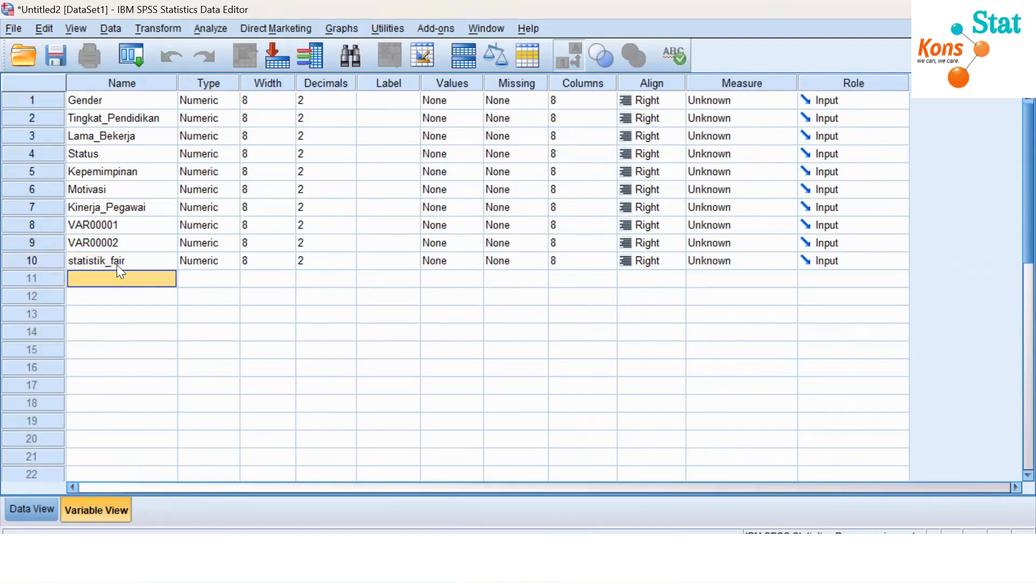
pyautogui.click(79, 334)
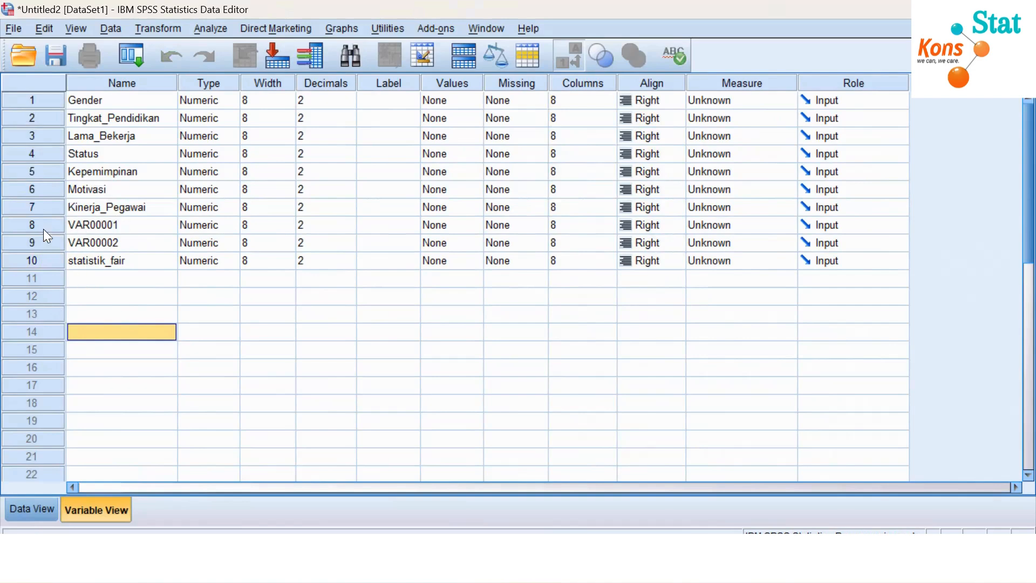
pyautogui.moveTo(9, 226); pyautogui.dragTo(18, 265)
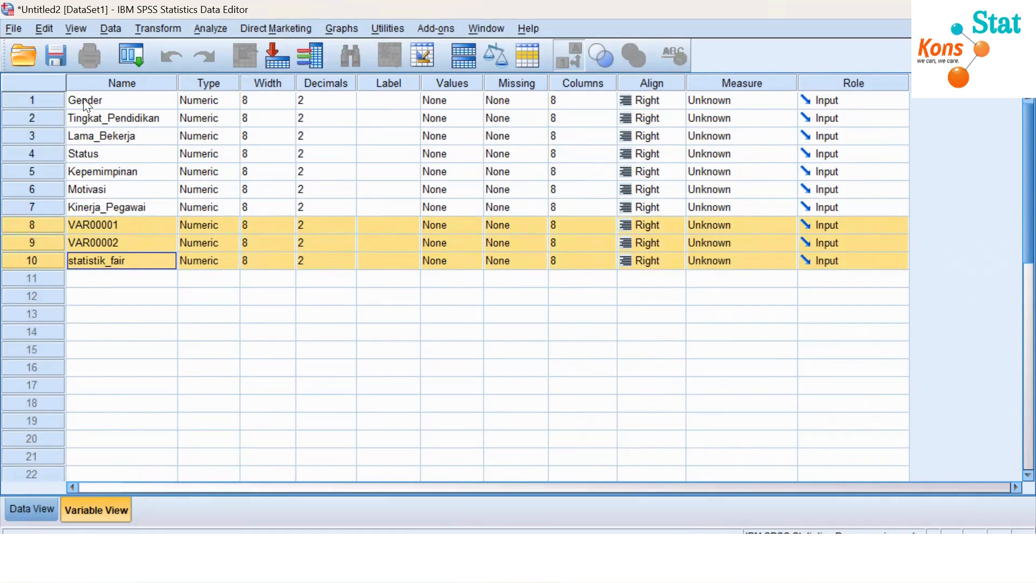
pyautogui.rightClick(101, 234)
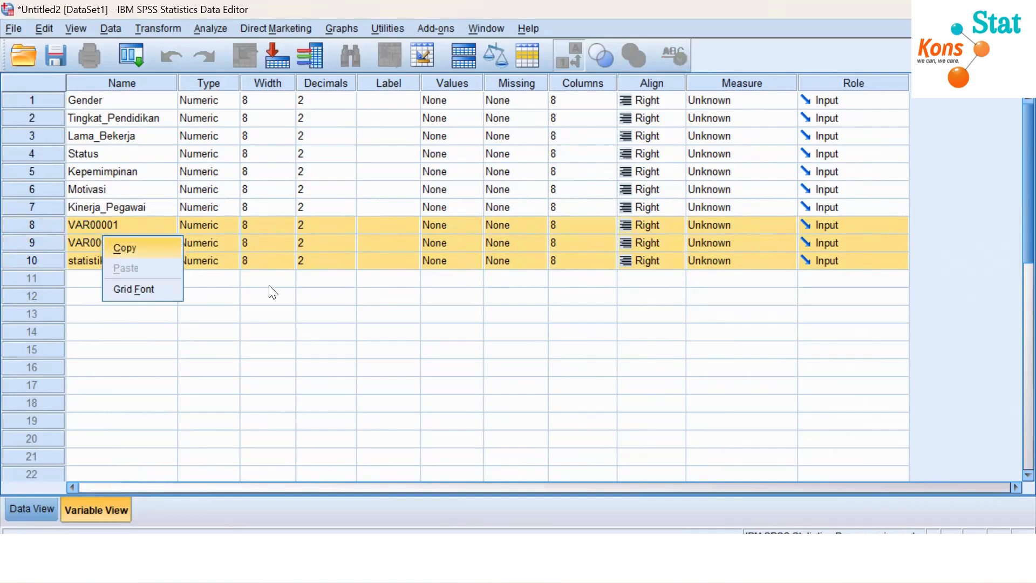
pyautogui.click(199, 261)
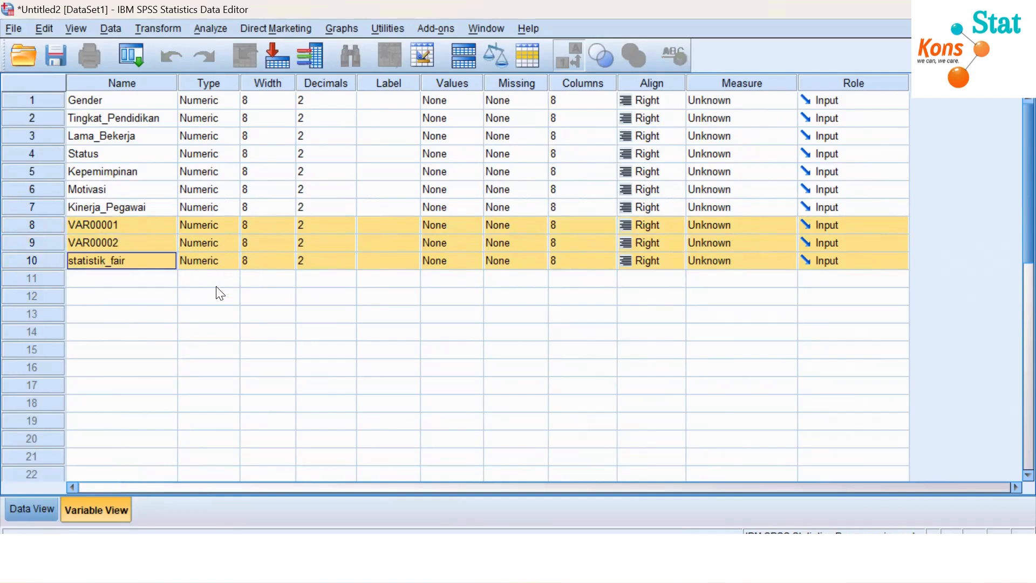
pyautogui.click(139, 348)
# Delete the three extra variables in rows 8 to 10, below Kinerja_Pegawai.
pyautogui.moveTo(30, 224); pyautogui.dragTo(28, 254)
pyautogui.rightClick(26, 242)
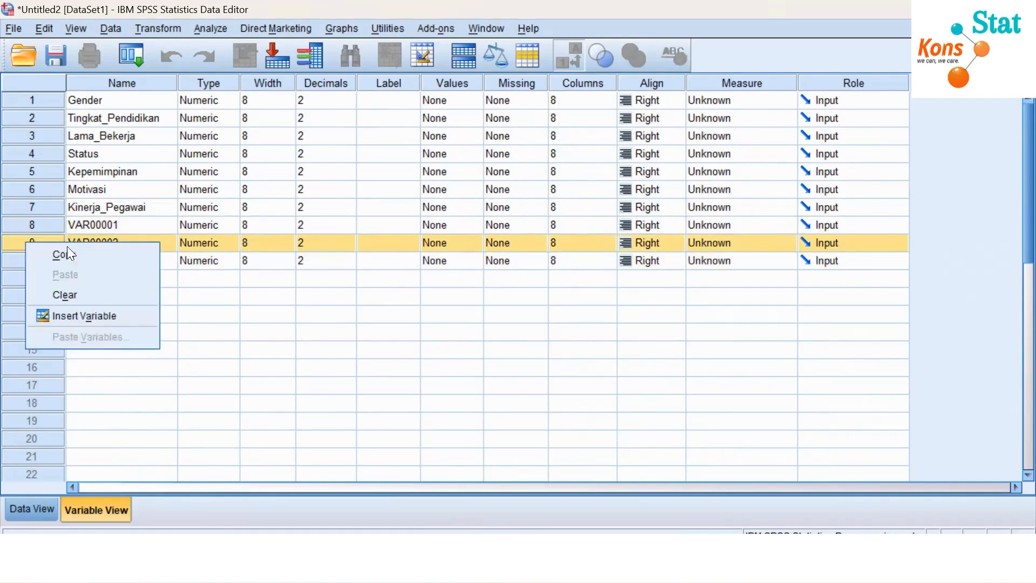
pyautogui.click(91, 292)
pyautogui.rightClick(37, 239)
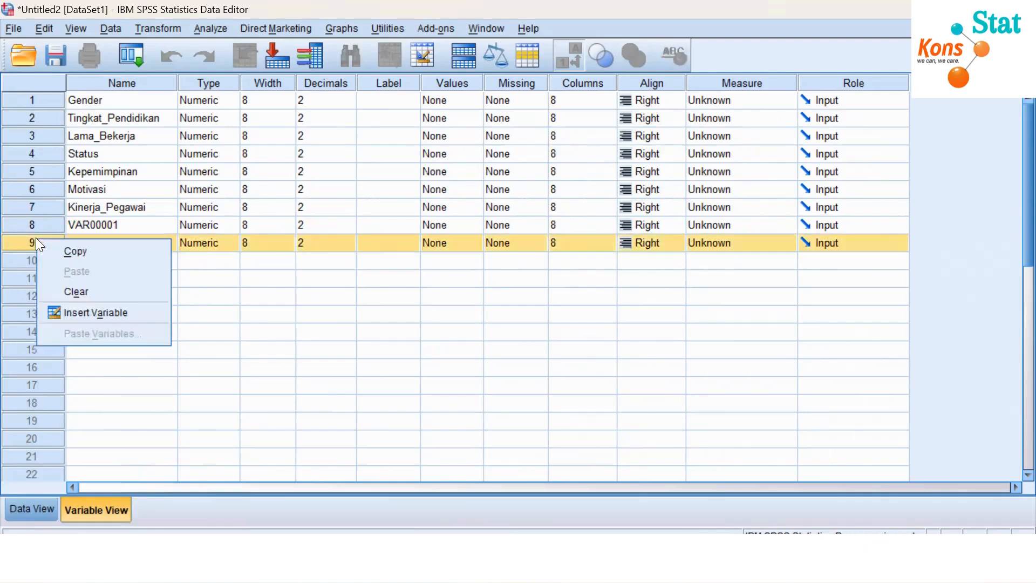
pyautogui.click(75, 289)
pyautogui.click(29, 223)
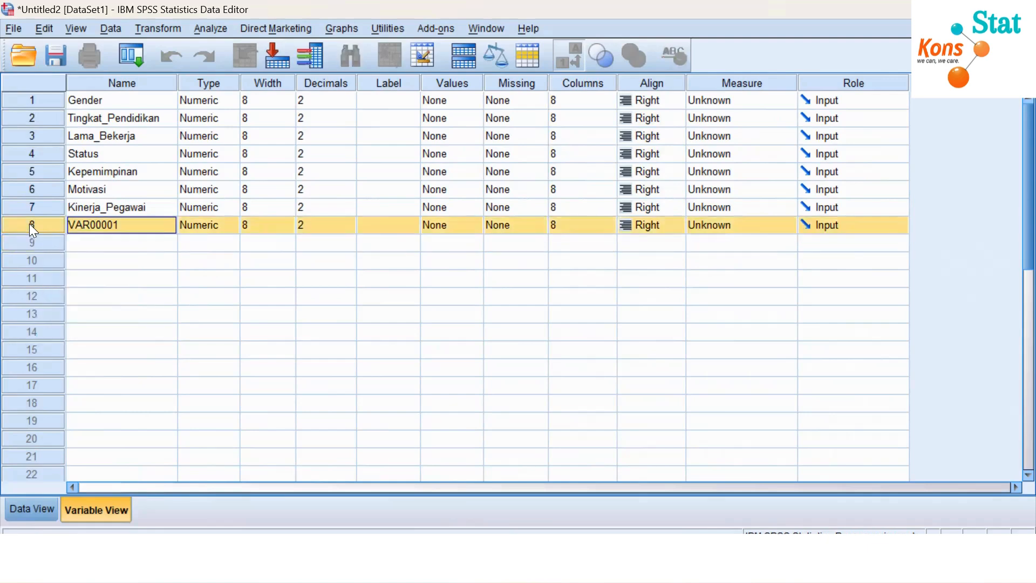
pyautogui.rightClick(29, 223)
pyautogui.click(57, 273)
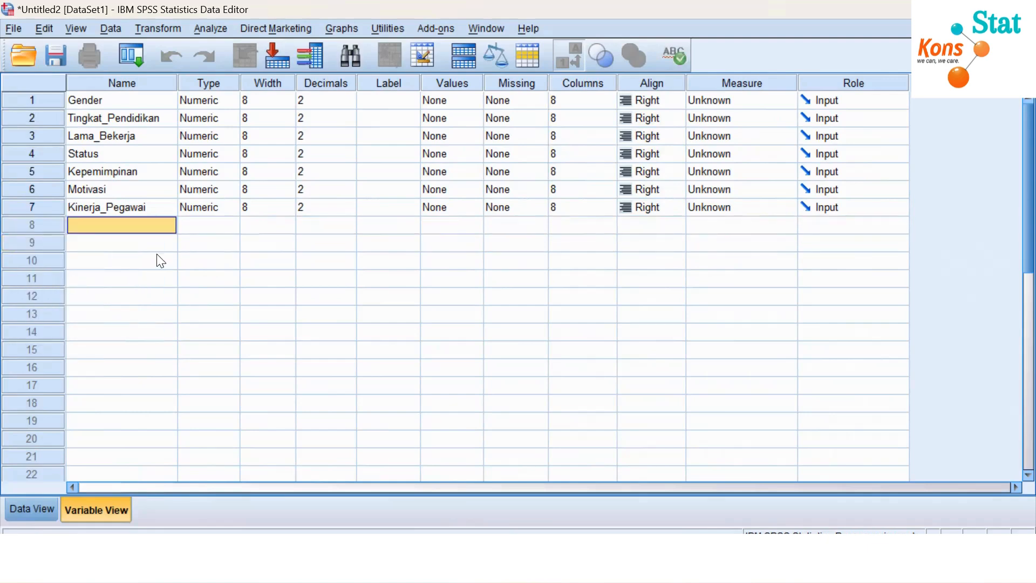
# Narrow the Name column slightly while keeping the full variable names readable.
pyautogui.click(169, 282)
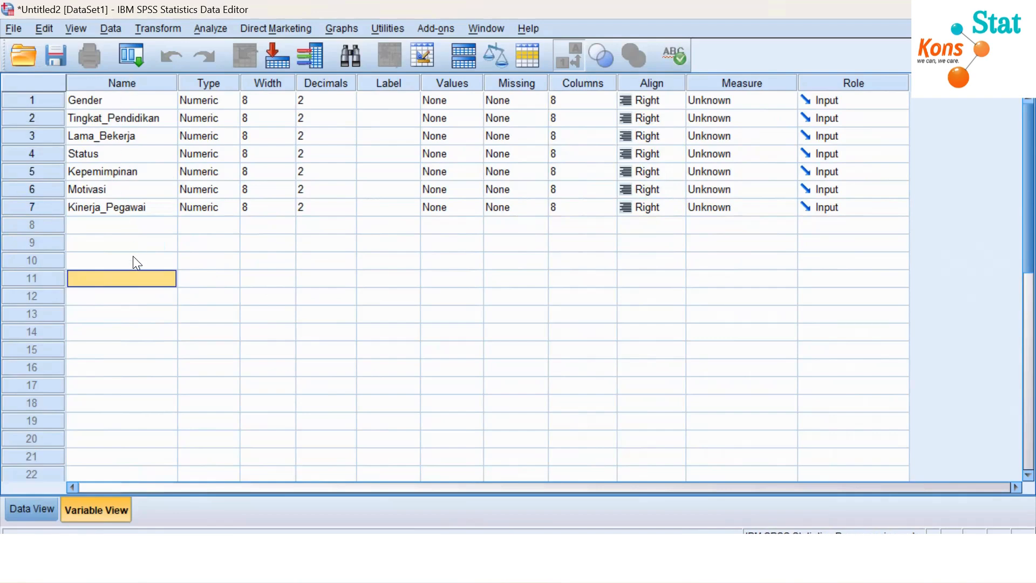
pyautogui.moveTo(177, 82); pyautogui.dragTo(170, 83)
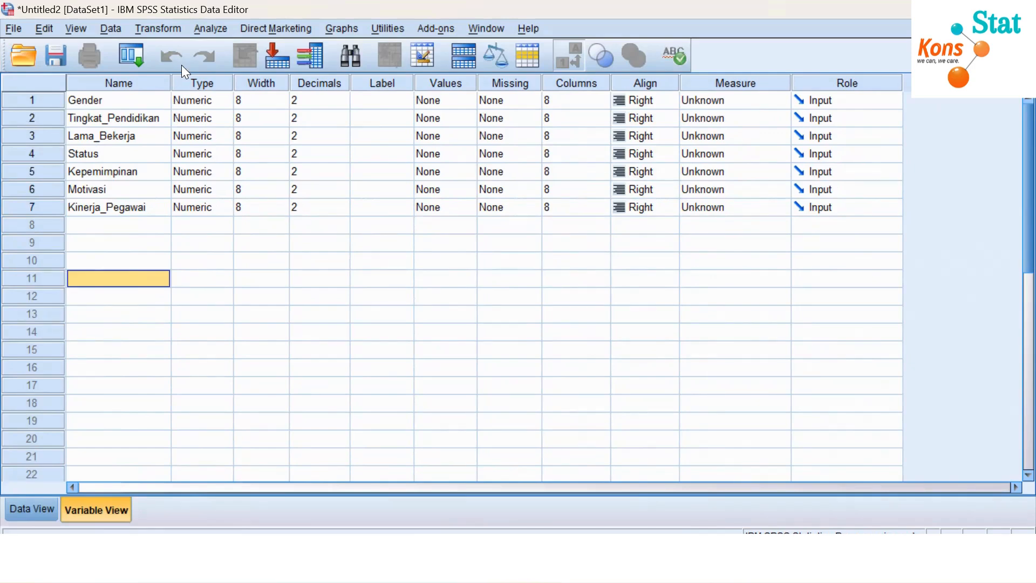
# Review the Variable Type options for Gender, check the coded data in data.xlsx and return to the SPSS variable list.
pyautogui.click(189, 100)
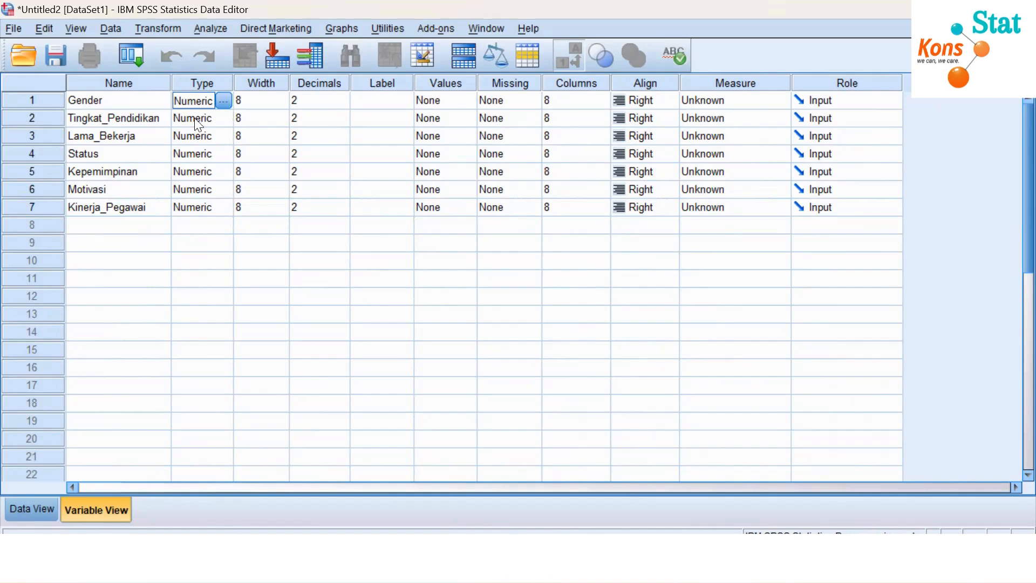
pyautogui.click(221, 101)
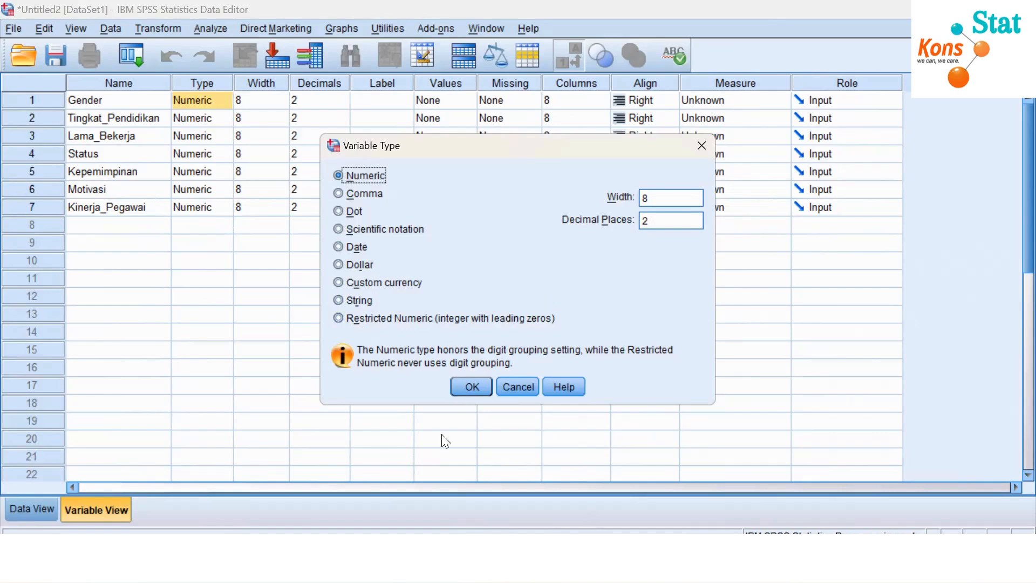
pyautogui.click(703, 144)
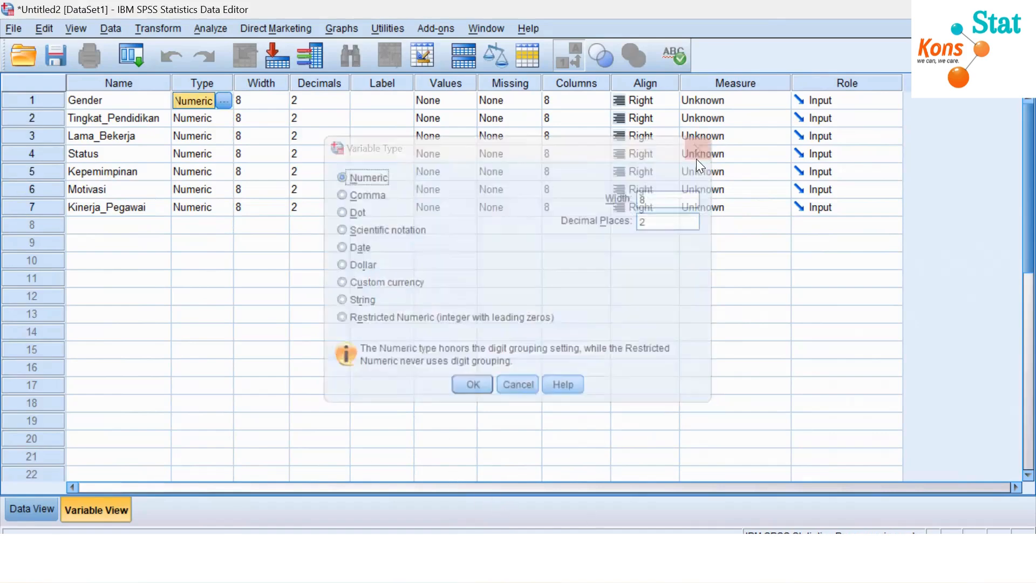
pyautogui.click(635, 563)
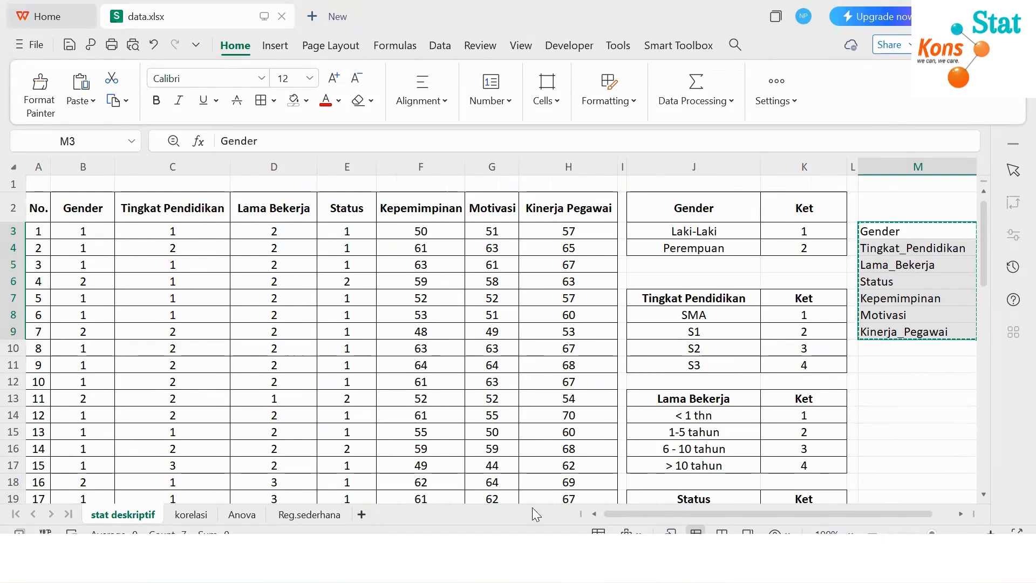
pyautogui.click(741, 564)
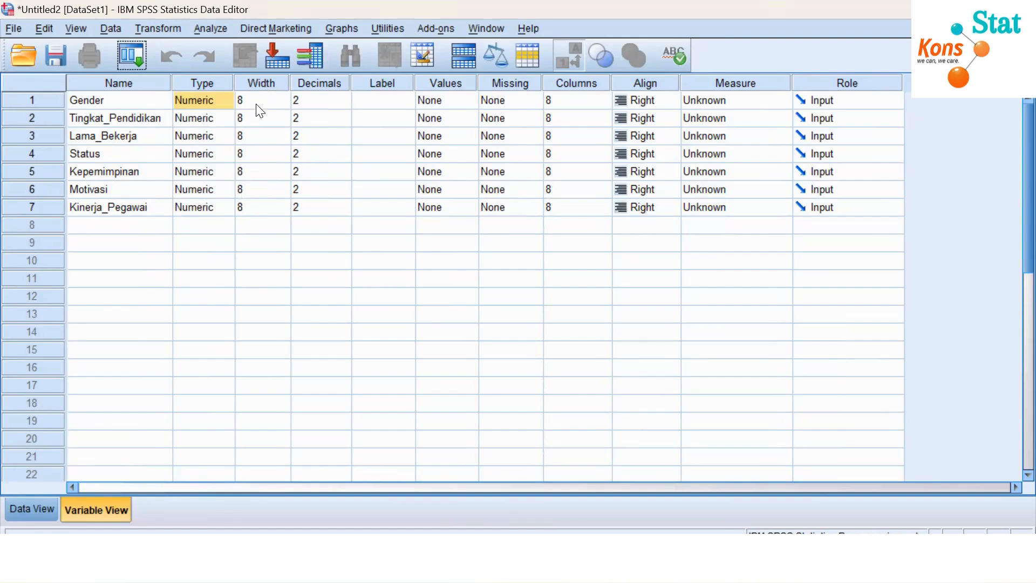
# Set the decimals to 0 for all seven variables, from Gender to Kinerja_Pegawai.
pyautogui.click(332, 102)
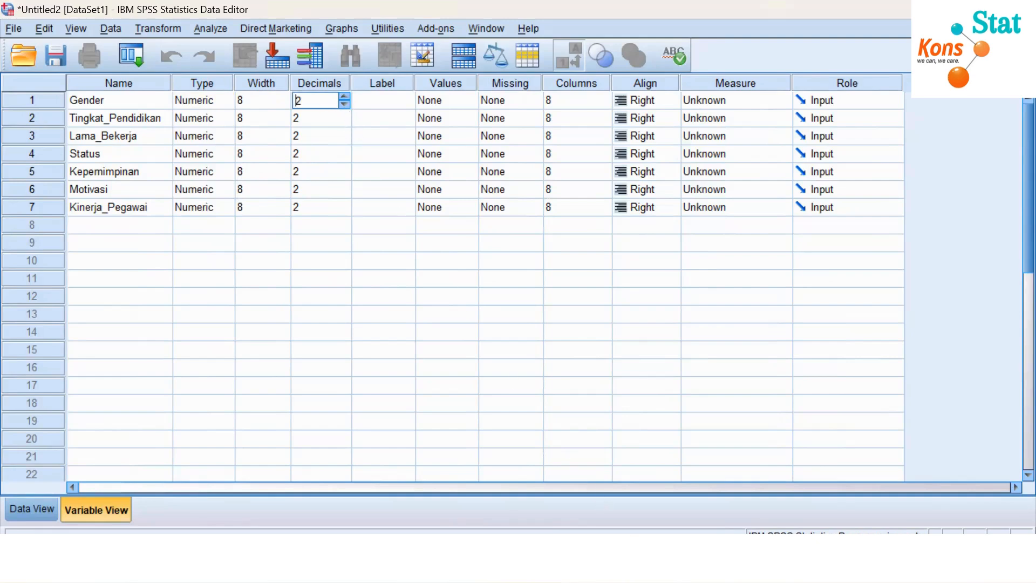
pyautogui.click(613, 503)
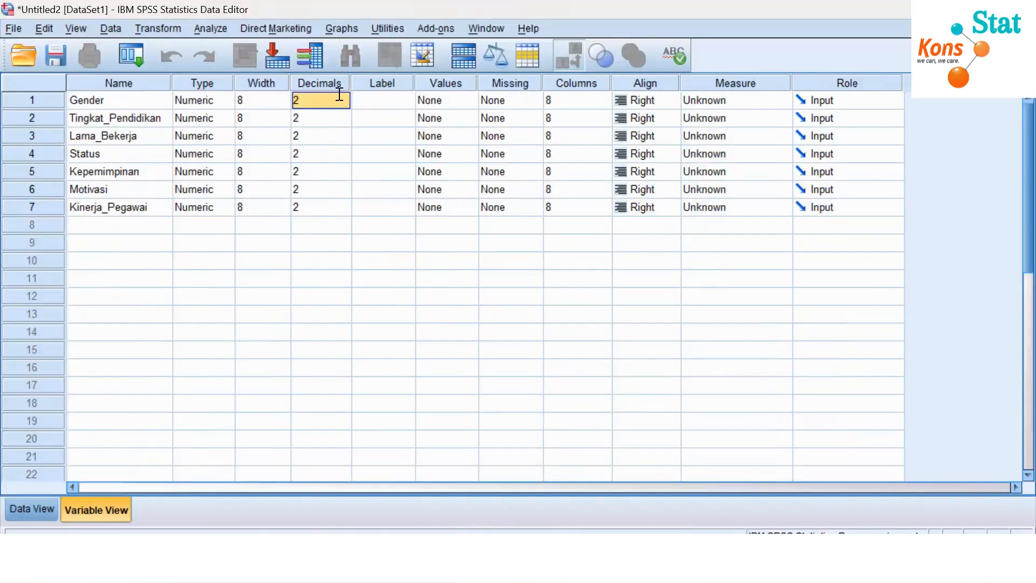
pyautogui.click(339, 96)
pyautogui.click(346, 103)
pyautogui.click(346, 104)
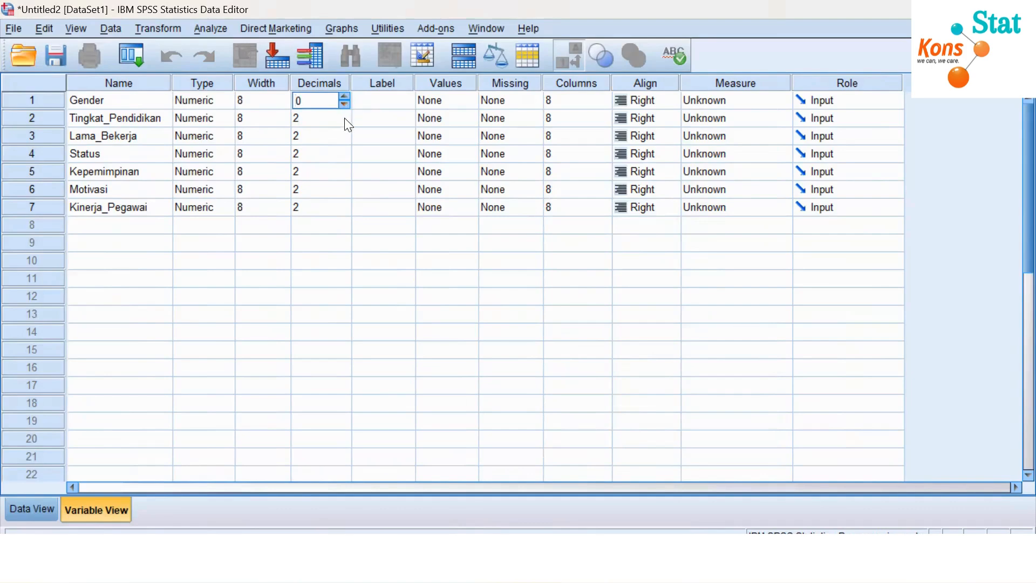
pyautogui.click(345, 119)
pyautogui.click(344, 119)
pyautogui.click(344, 138)
pyautogui.click(344, 138)
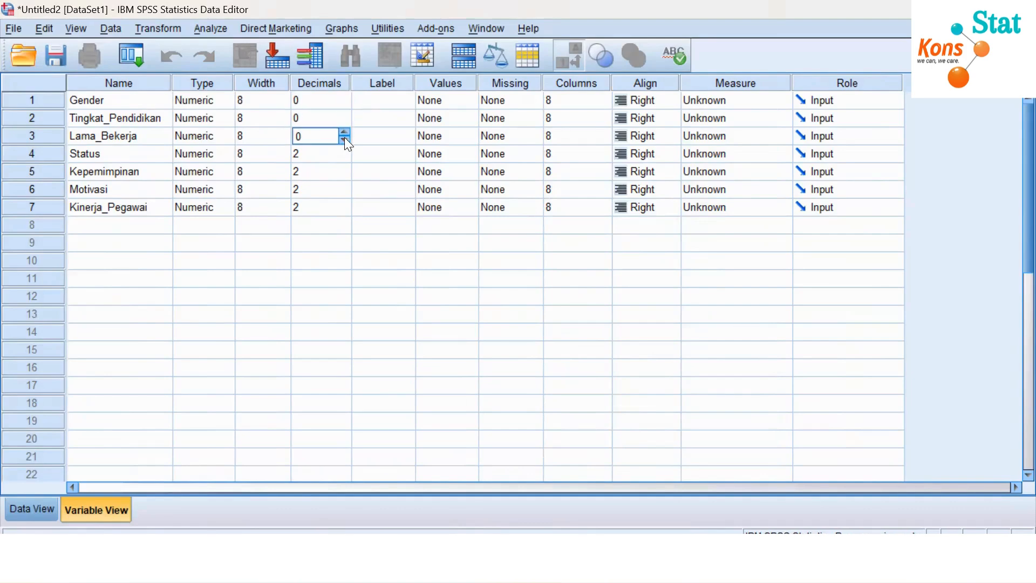
pyautogui.click(344, 158)
pyautogui.click(344, 158)
pyautogui.click(345, 174)
pyautogui.click(345, 174)
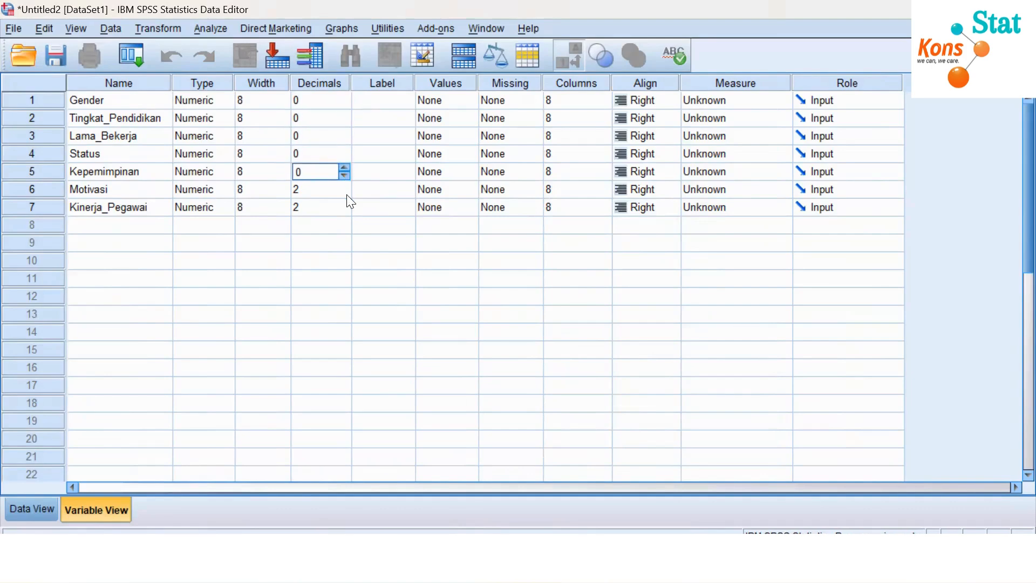
pyautogui.click(347, 194)
pyautogui.click(346, 193)
pyautogui.click(347, 210)
pyautogui.click(346, 210)
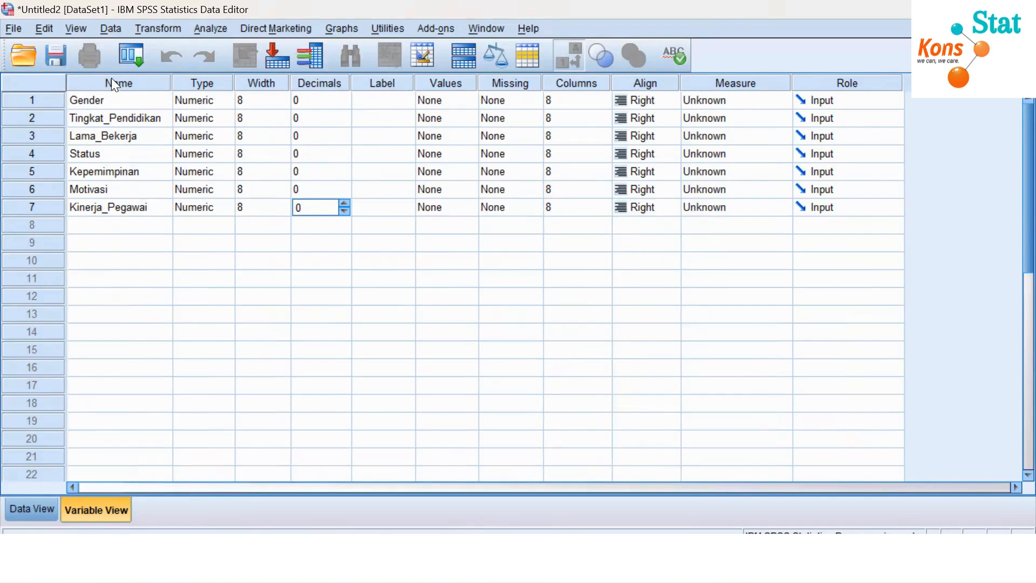
# Label the Gender variable "jenis kelamin" and widen the Label column to fit the text.
pyautogui.click(398, 103)
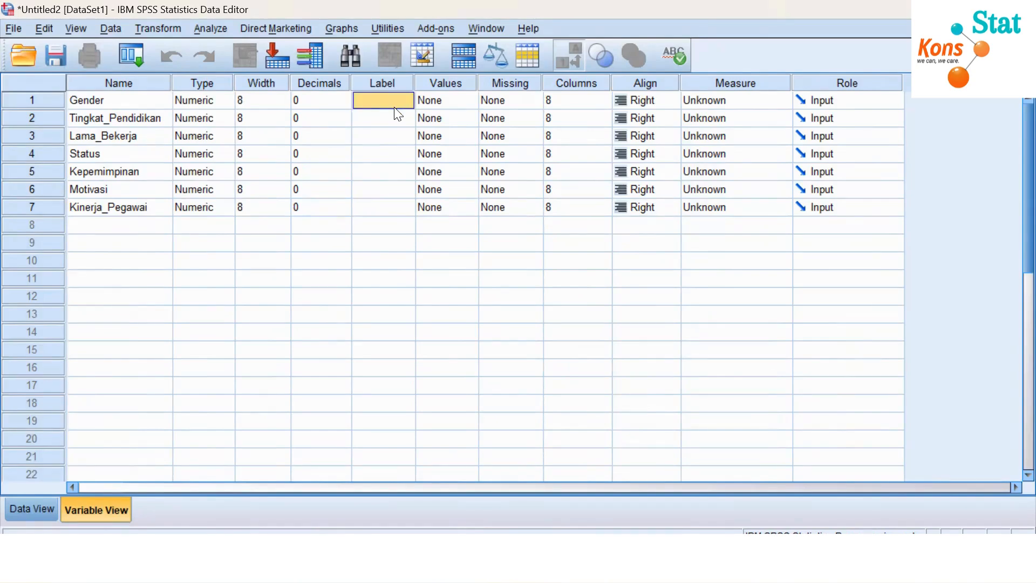
pyautogui.doubleClick(397, 103)
pyautogui.write('jenis kelamin')
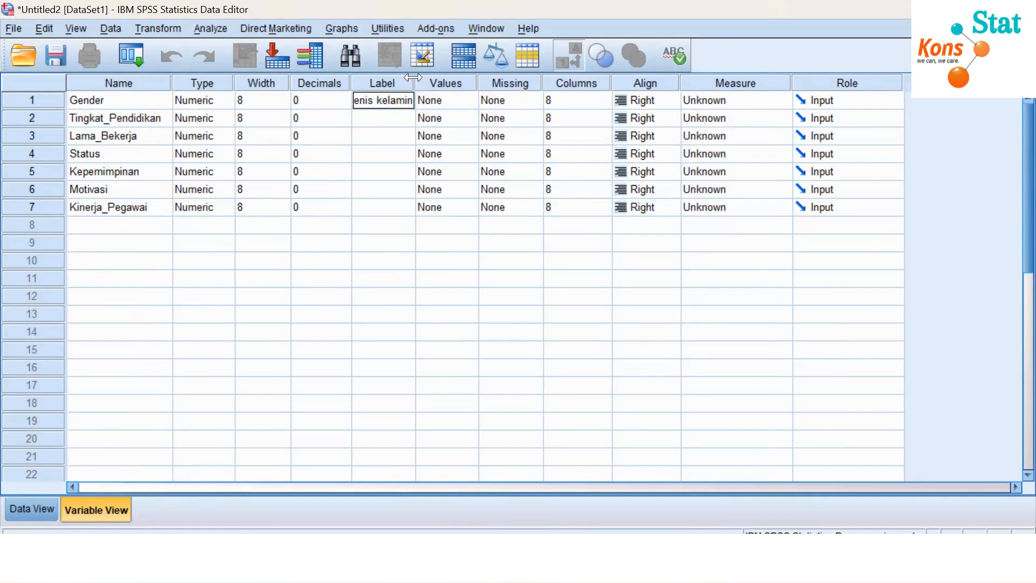
pyautogui.moveTo(413, 77); pyautogui.dragTo(465, 81)
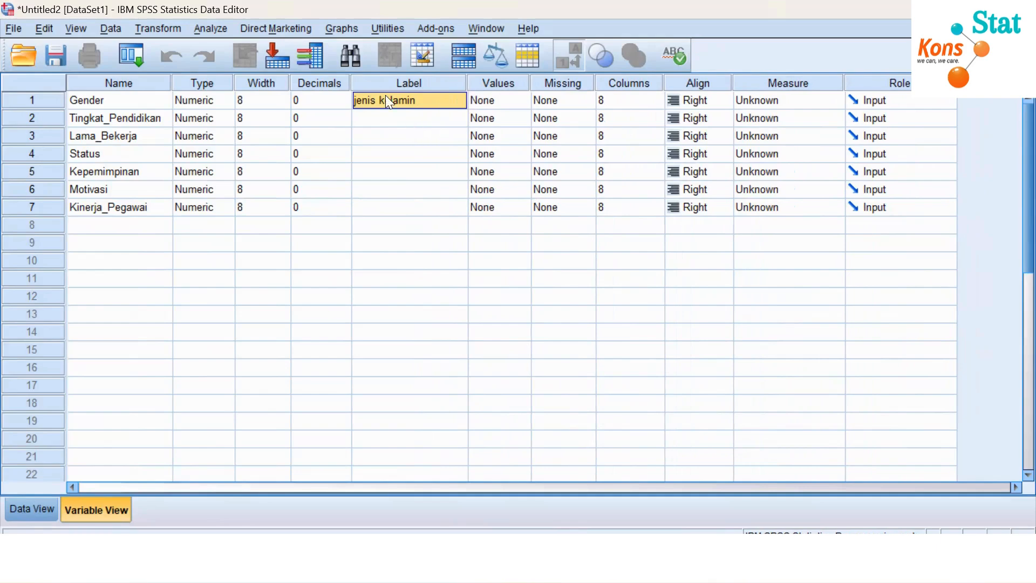
# Label the Tingkat_Pendidikan variable "tingkat pendidikan siswa".
pyautogui.click(374, 123)
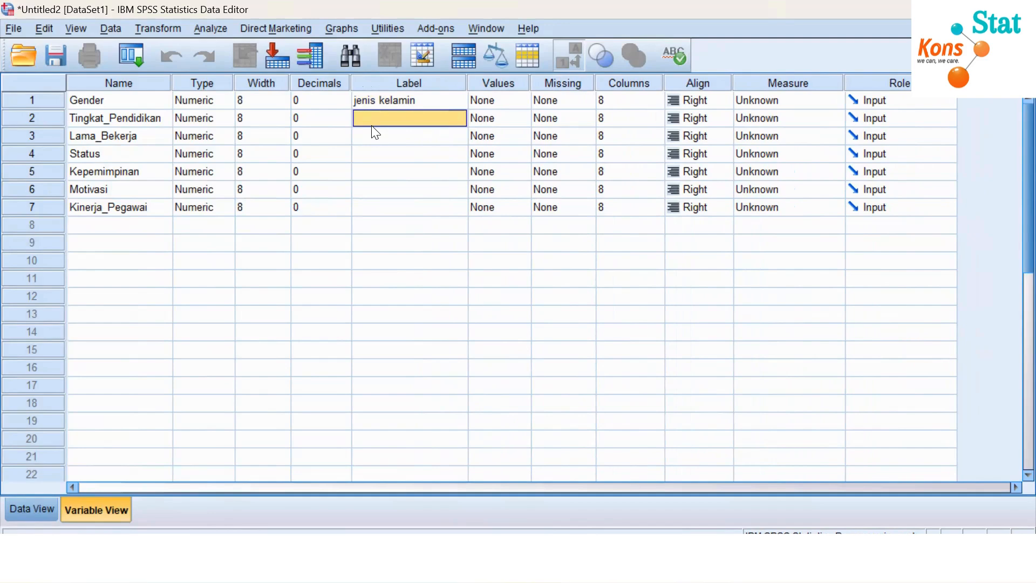
pyautogui.write('tingka')
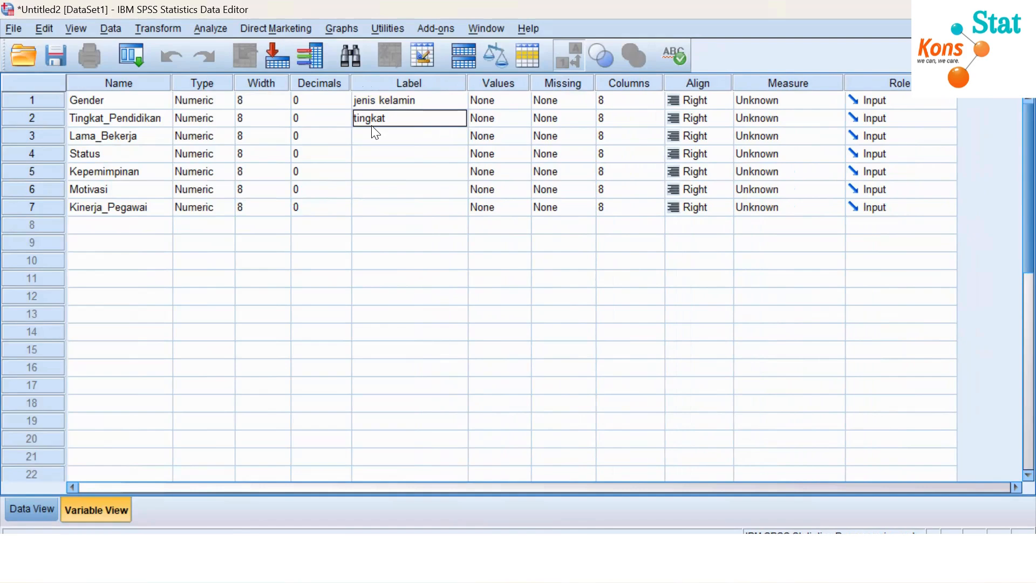
pyautogui.write('t pendidikan d')
pyautogui.press('BackSpace')
pyautogui.write('siswa')
# Label the Lama_Bekerja variable "pengalaman pekerjaan" and narrow the Label column.
pyautogui.click(423, 137)
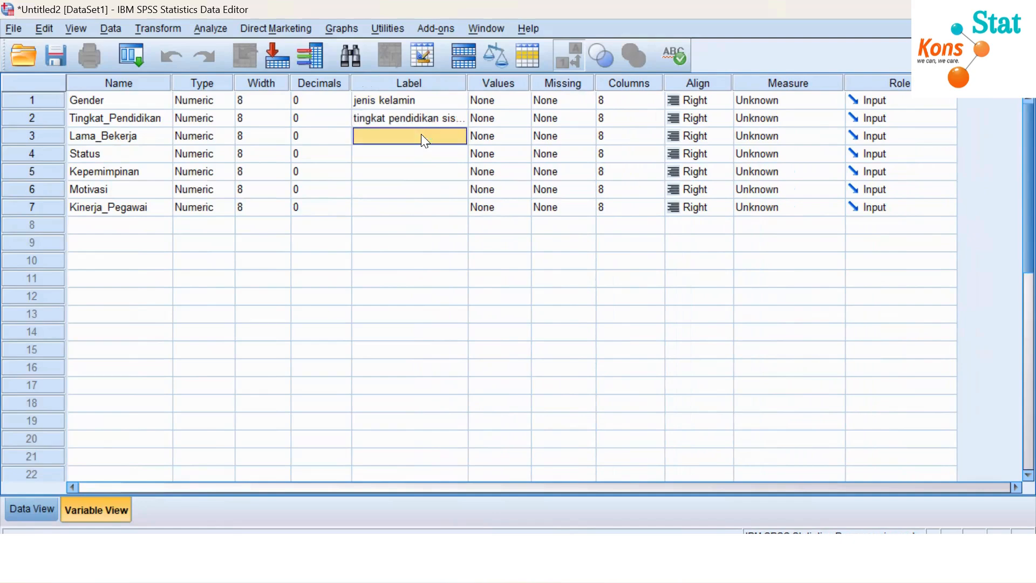
pyautogui.write('pengalama')
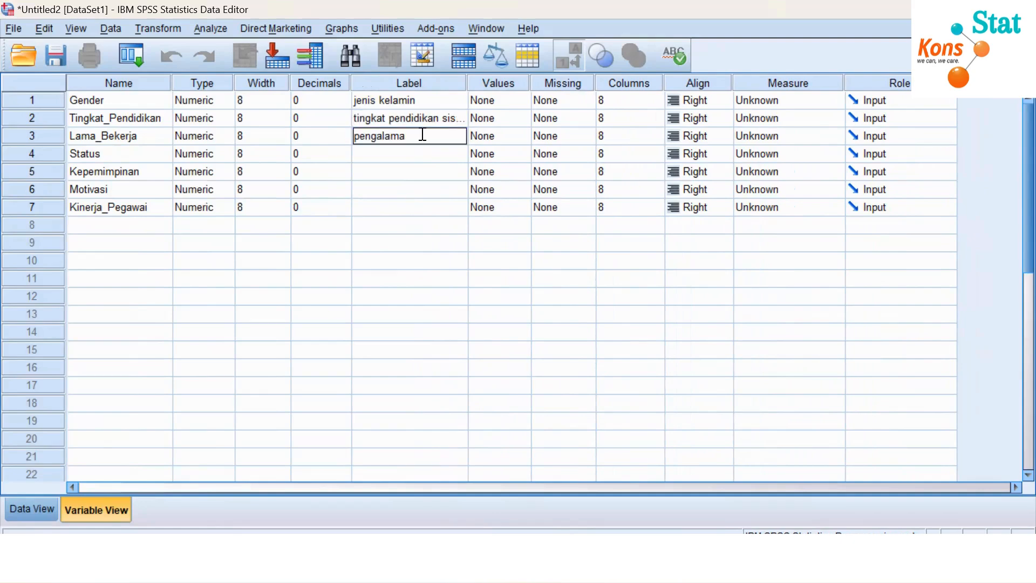
pyautogui.write('n pekerjaan')
pyautogui.click(431, 207)
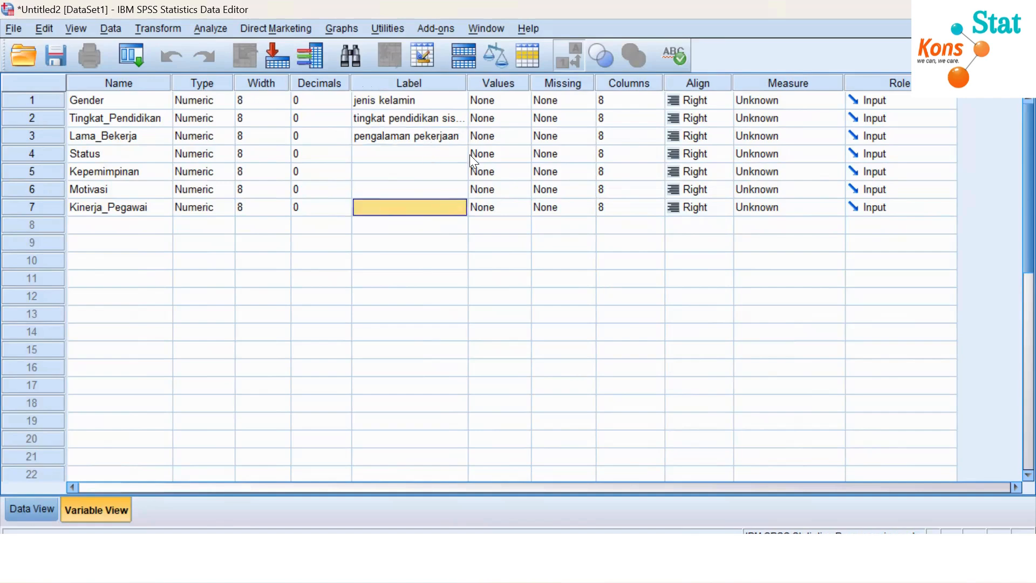
pyautogui.moveTo(468, 82); pyautogui.dragTo(422, 85)
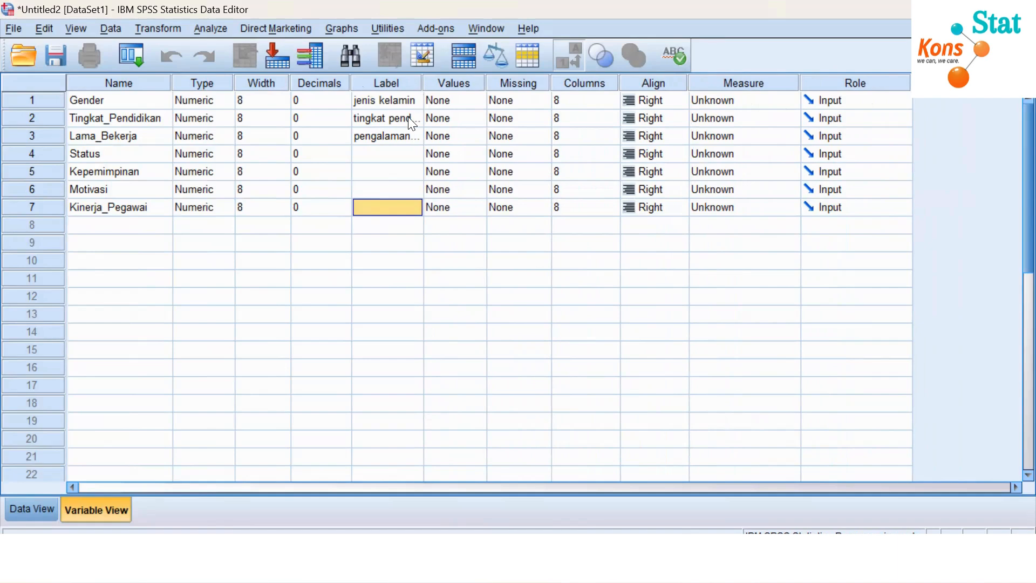
# Open the value labels of Gender, check the Gender code table in data.xlsx and return to SPSS.
pyautogui.click(444, 96)
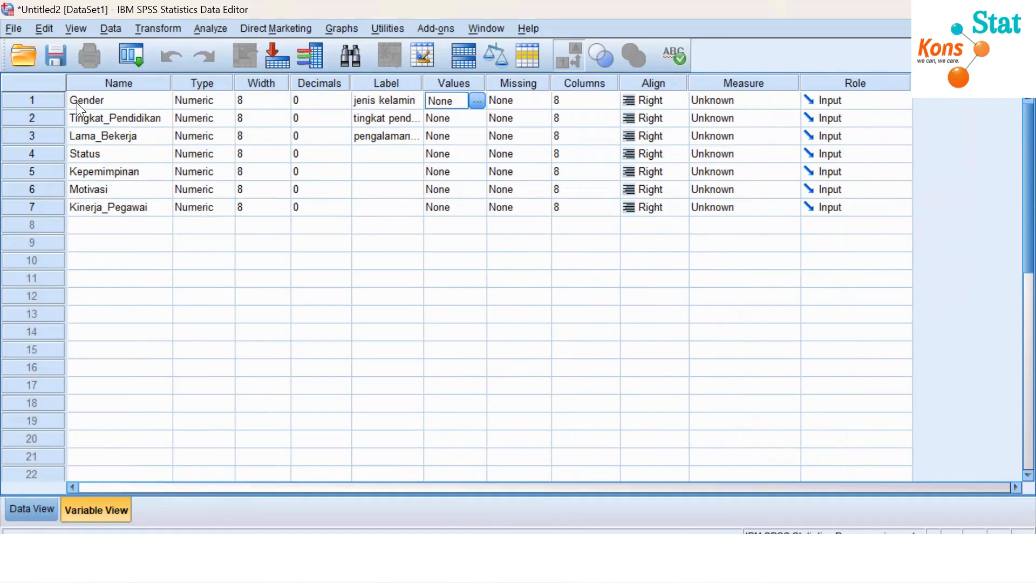
pyautogui.click(478, 104)
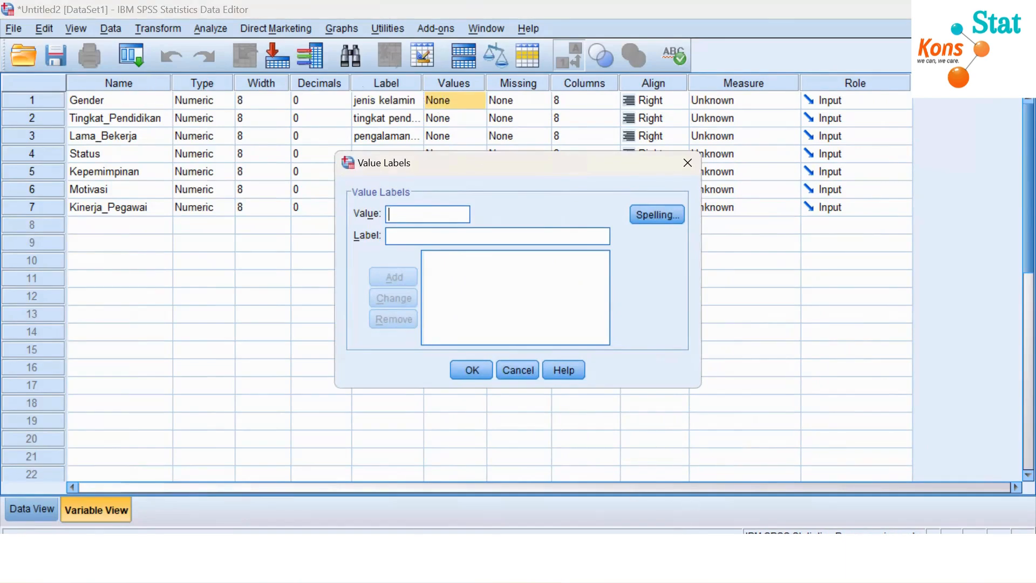
pyautogui.click(635, 558)
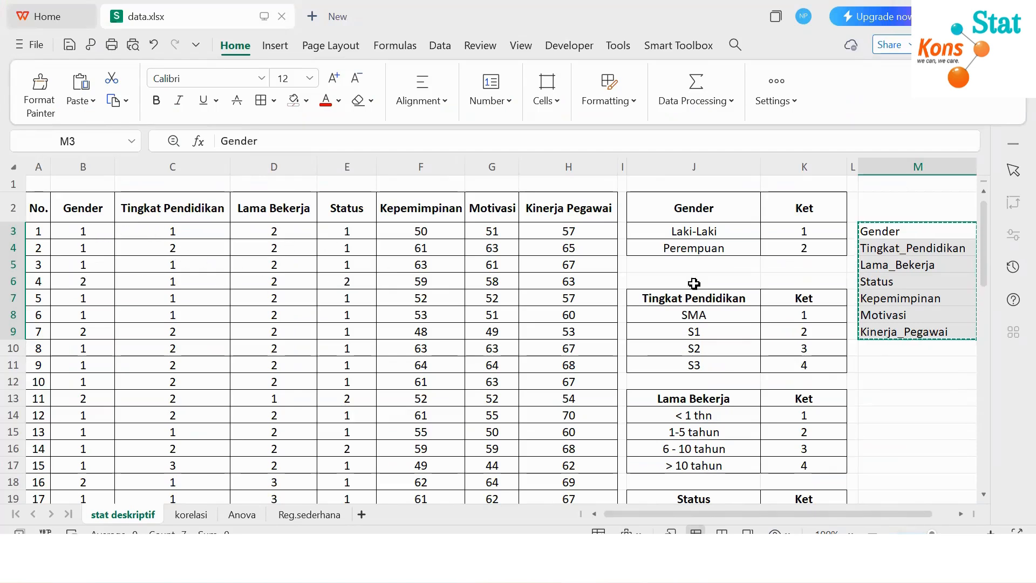
pyautogui.click(897, 382)
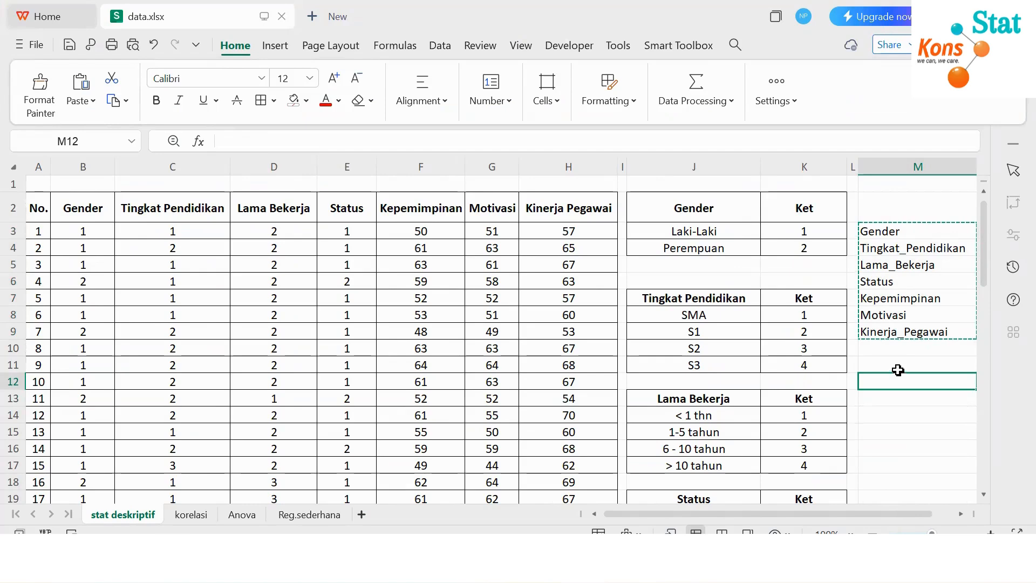
pyautogui.write('m')
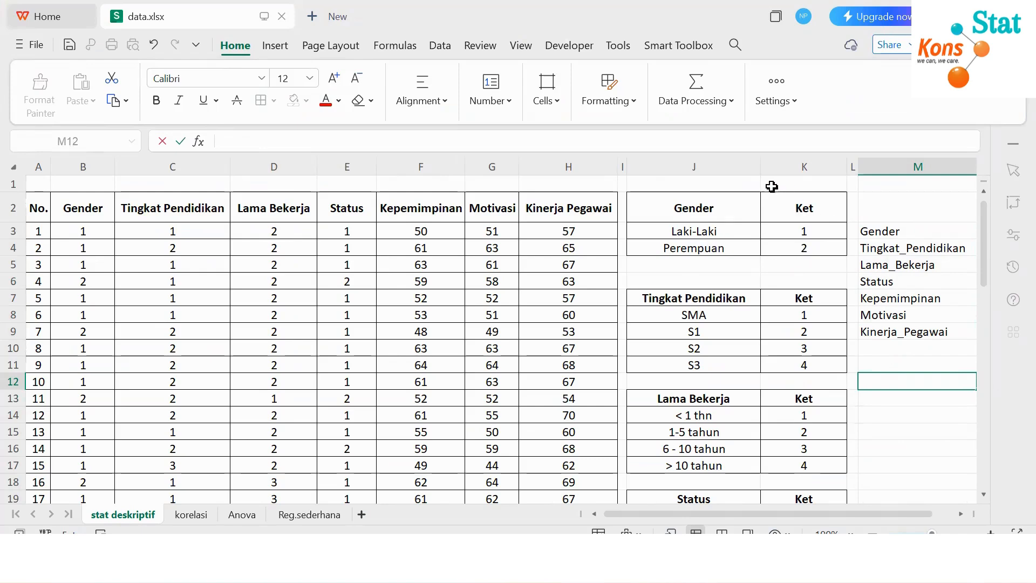
pyautogui.moveTo(659, 187); pyautogui.dragTo(764, 248)
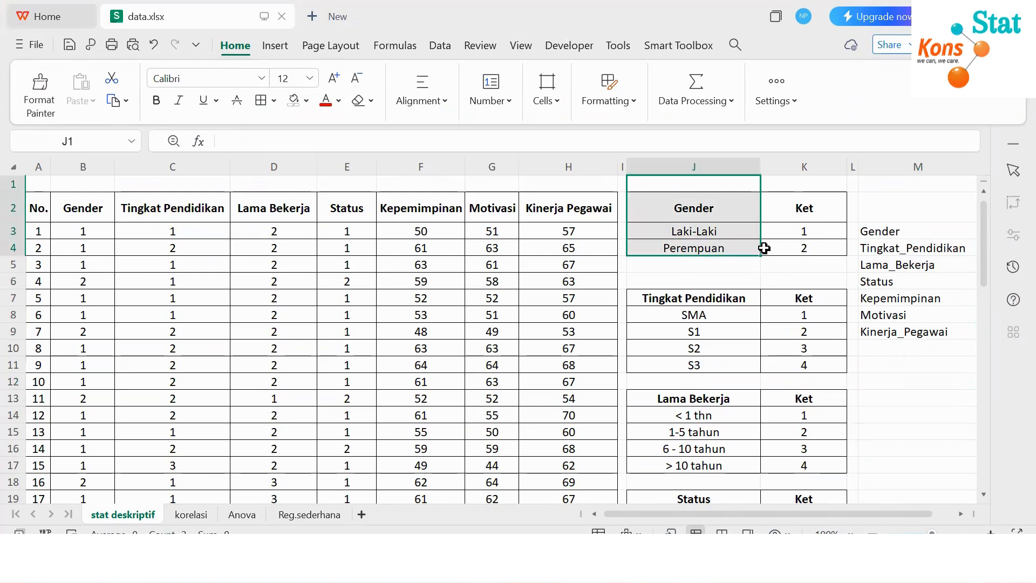
pyautogui.click(789, 264)
pyautogui.moveTo(694, 205); pyautogui.dragTo(782, 254)
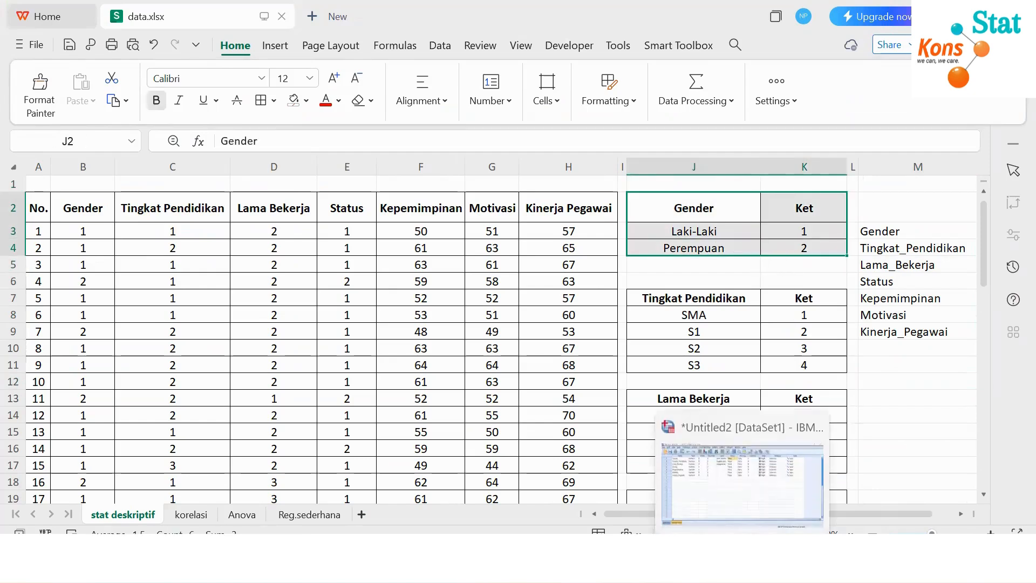
pyautogui.click(742, 560)
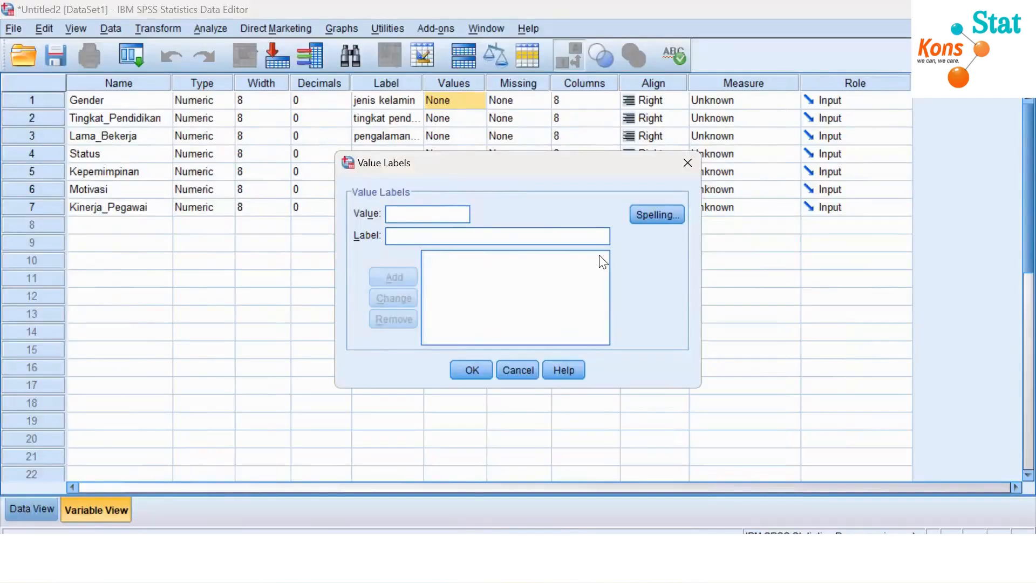
# Add the value label 1 = "laki - laki" to the Gender variable.
pyautogui.write('1')
pyautogui.click(407, 233)
pyautogui.write('laki - laki')
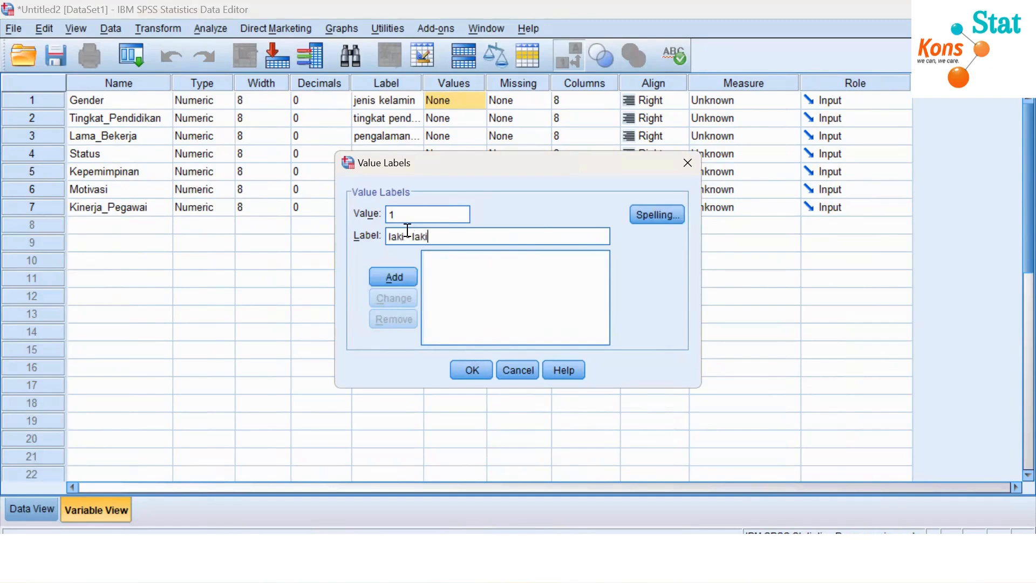
pyautogui.click(398, 279)
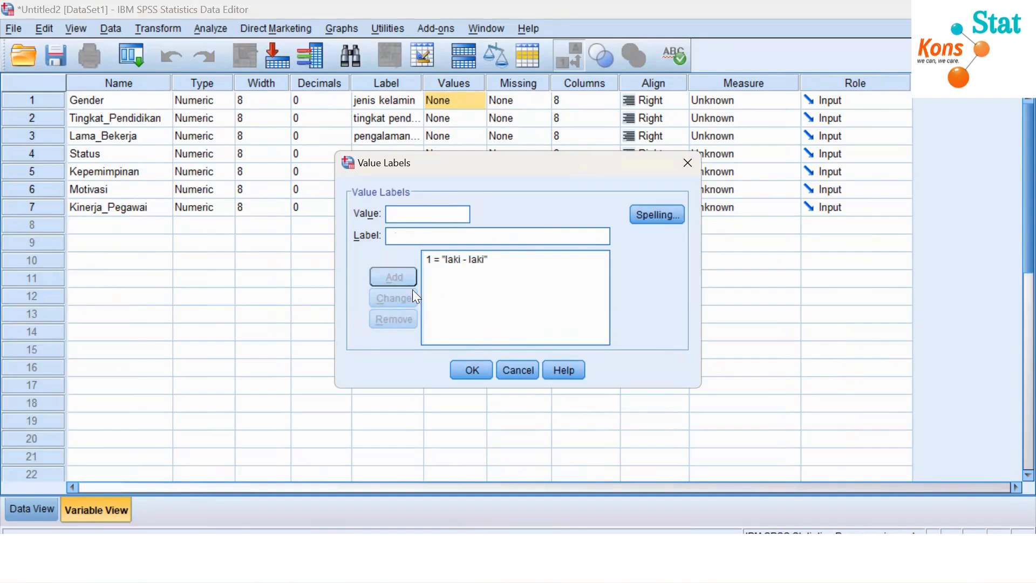
# Add the value label 2 = "perempuan" to Gender, apply the labels and widen the Values column.
pyautogui.click(410, 208)
pyautogui.write('2')
pyautogui.click(413, 232)
pyautogui.write('peremp')
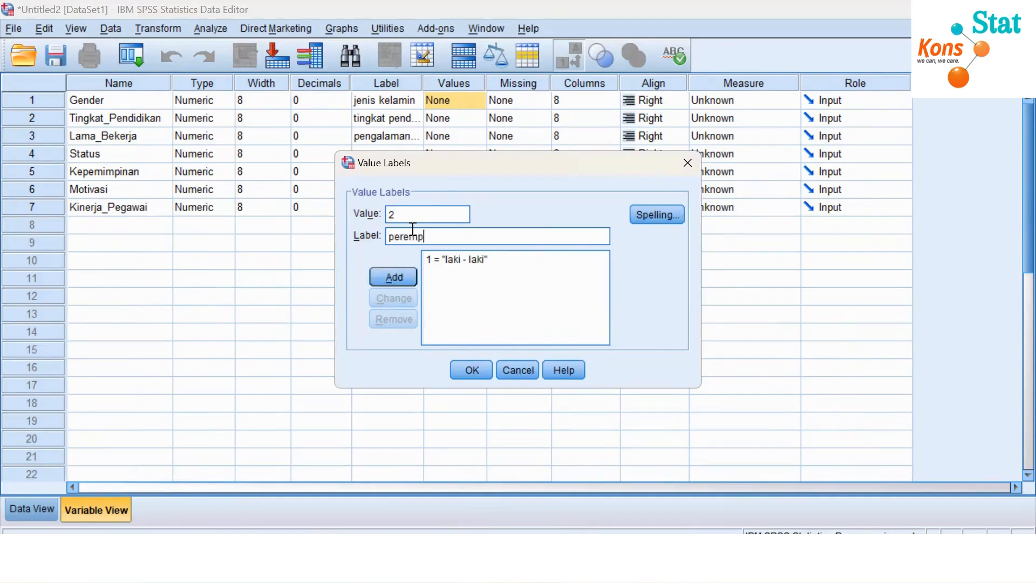
pyautogui.write('uan')
pyautogui.click(394, 277)
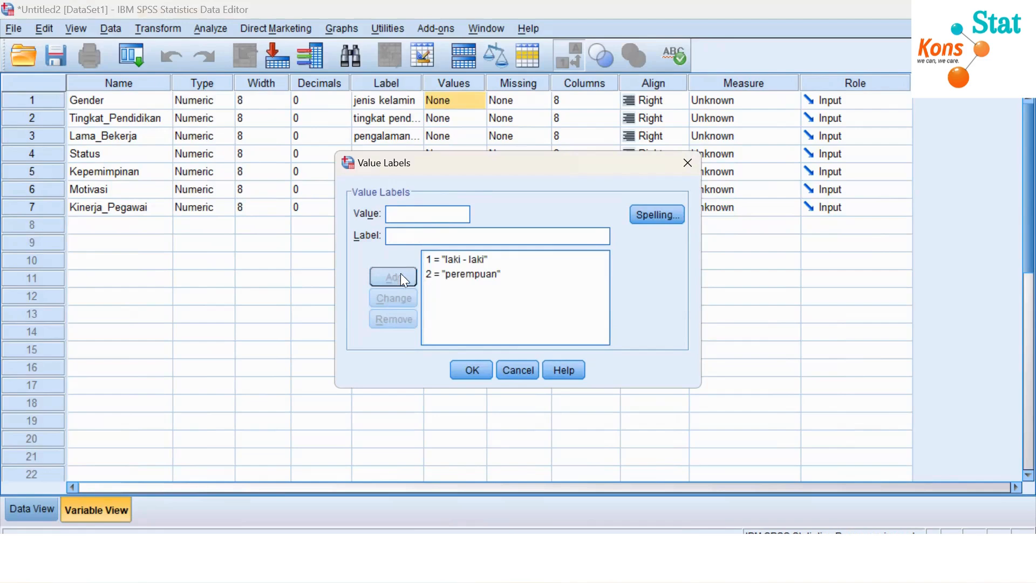
pyautogui.click(466, 369)
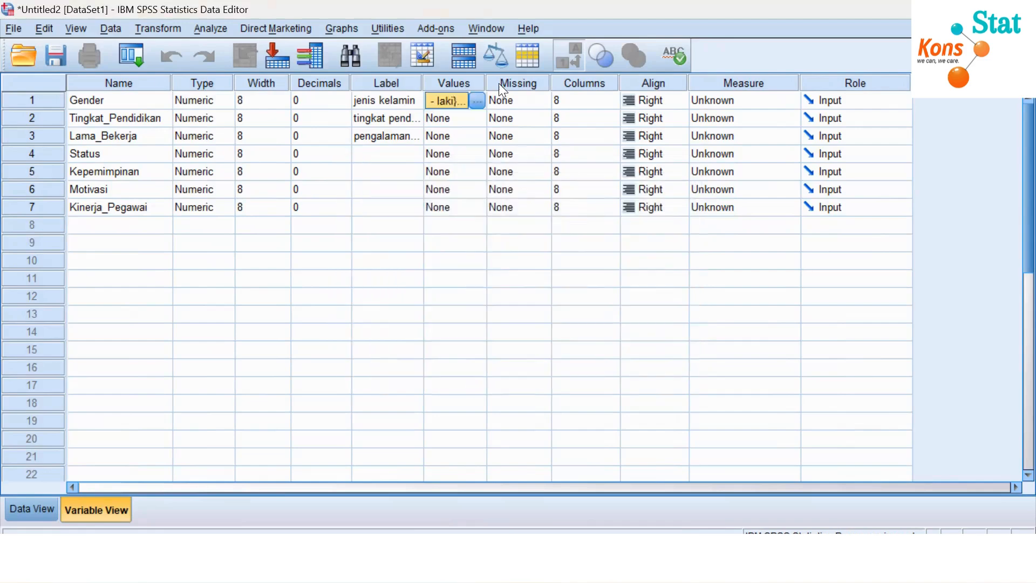
pyautogui.moveTo(486, 82); pyautogui.dragTo(513, 86)
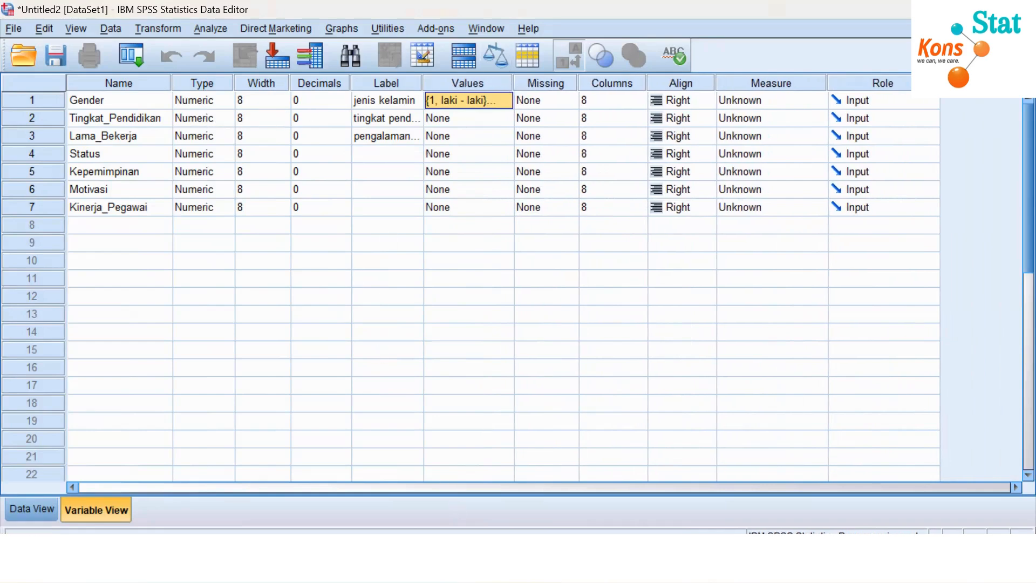
# Check the Tingkat Pendidikan codes in data.xlsx and add the value label 1 = "SMA" to the Tingkat_Pendidikan variable in SPSS.
pyautogui.click(707, 561)
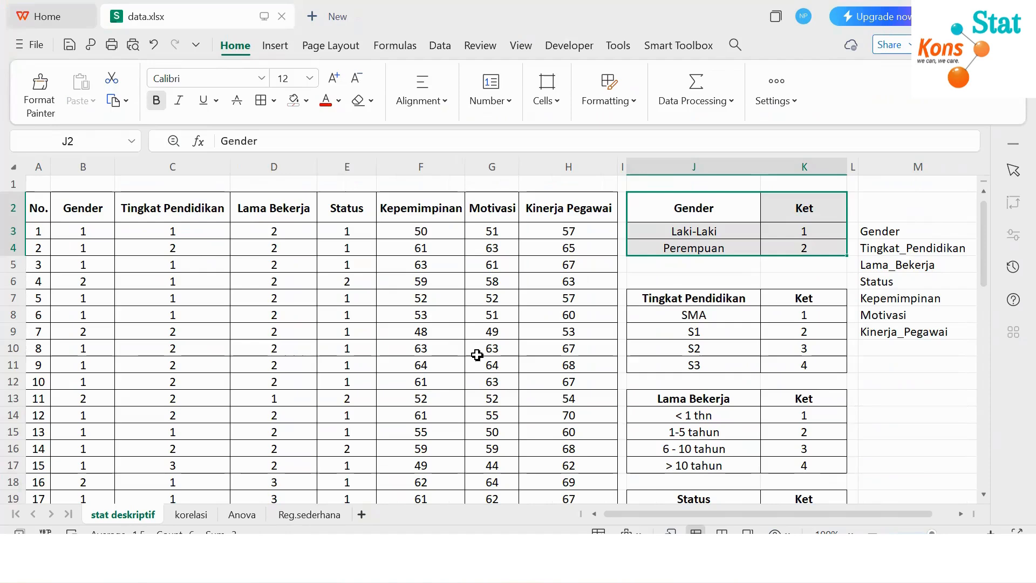
pyautogui.scroll(-14, 195, 247)
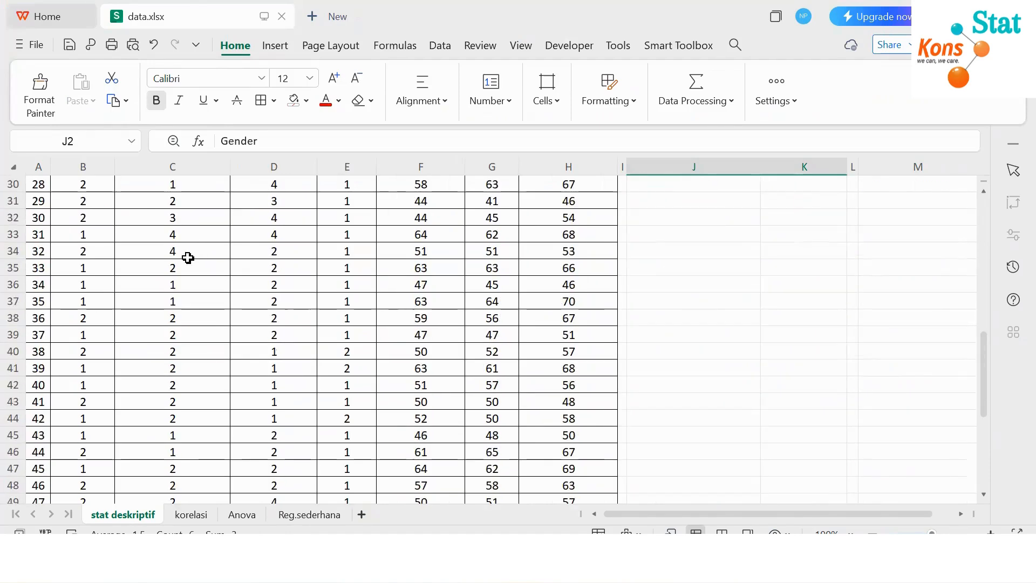
pyautogui.scroll(3, 186, 268)
pyautogui.scroll(11, 186, 268)
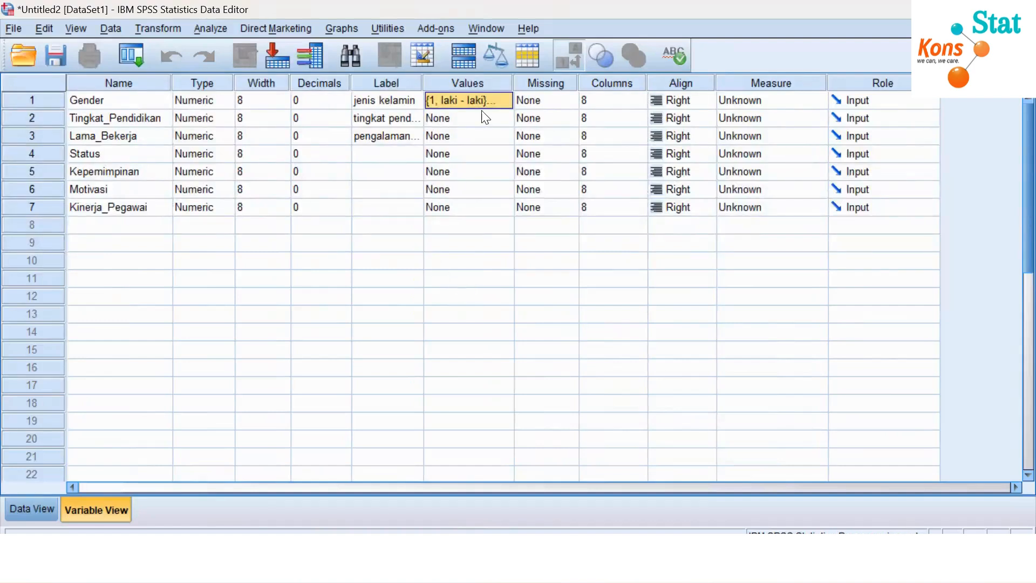
pyautogui.click(485, 120)
pyautogui.click(504, 119)
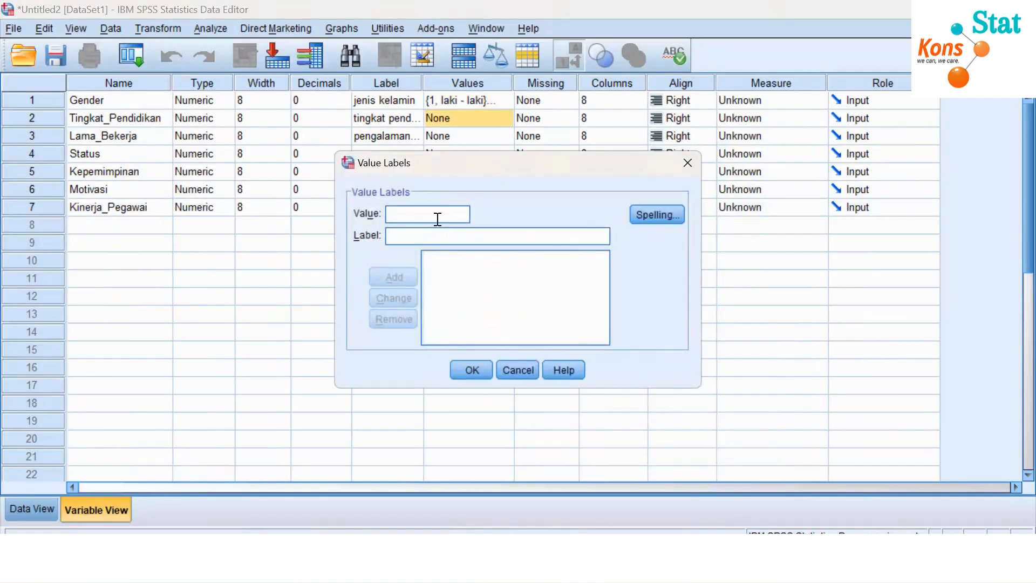
pyautogui.write('1')
pyautogui.click(430, 236)
pyautogui.write('SMA')
pyautogui.click(383, 276)
# Add the value labels 2 = "S1" and 3 = "S2" to the Tingkat_Pendidikan variable.
pyautogui.click(402, 215)
pyautogui.write('2')
pyautogui.click(400, 236)
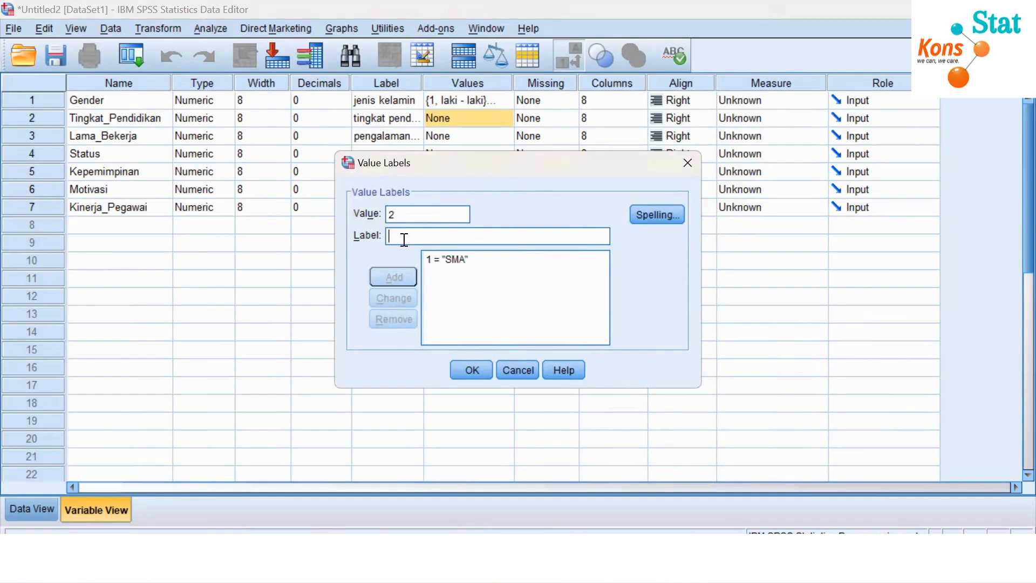
pyautogui.write('S1')
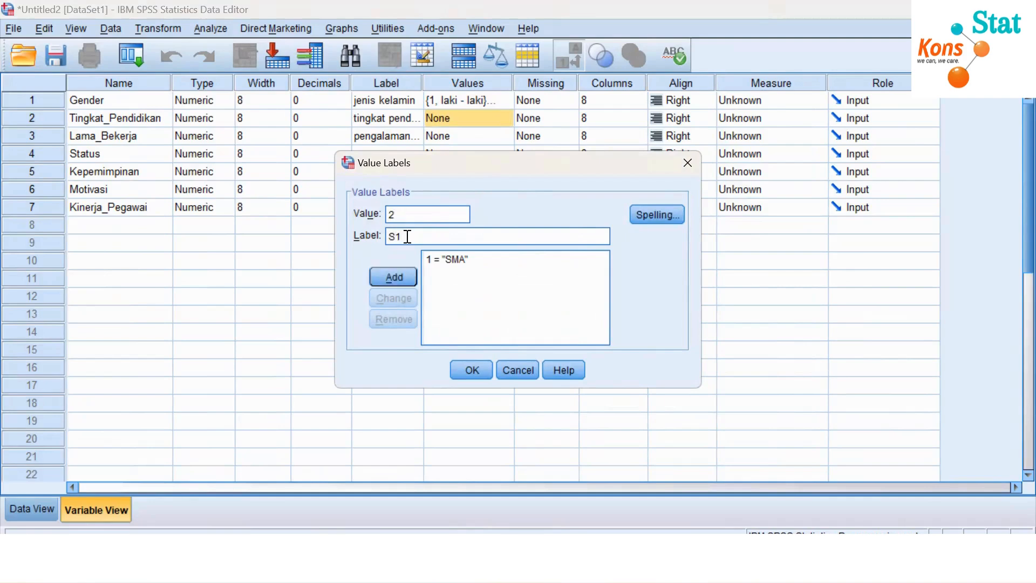
pyautogui.click(405, 275)
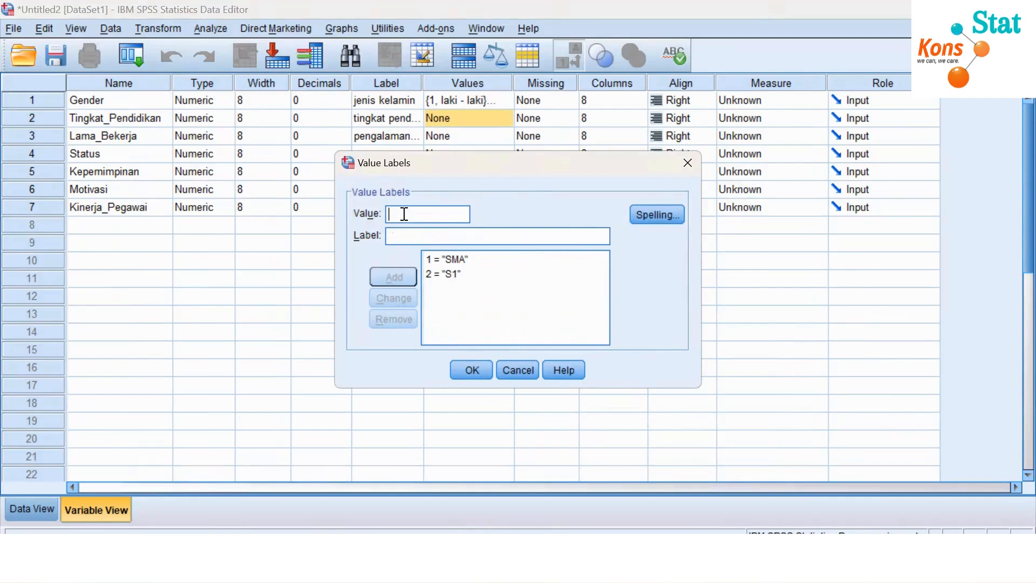
pyautogui.write('3')
pyautogui.click(404, 233)
pyautogui.write('S2')
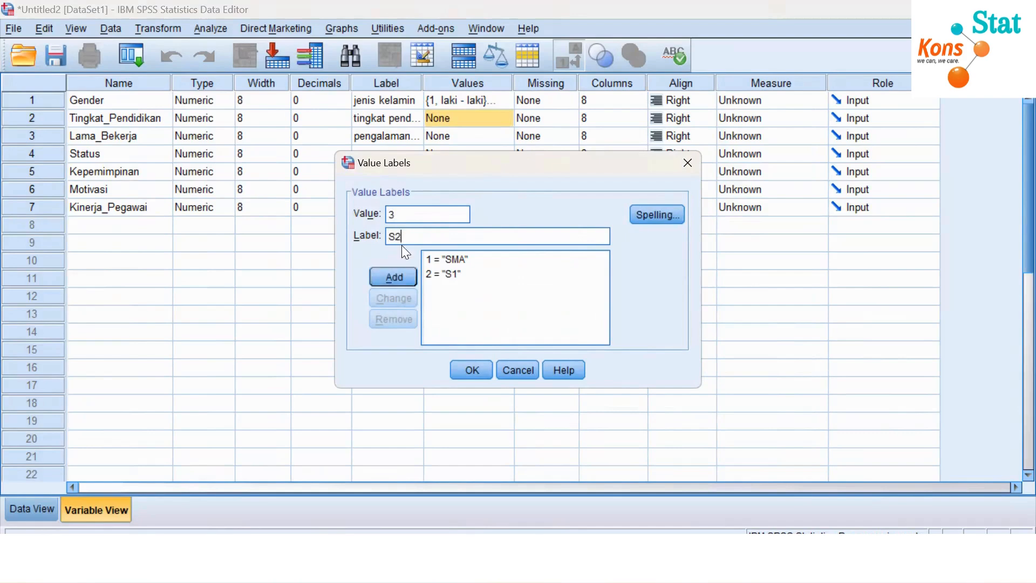
pyautogui.click(395, 274)
# Add the value label 4 = "S3" to Tingkat_Pendidikan and apply its value labels.
pyautogui.write('4')
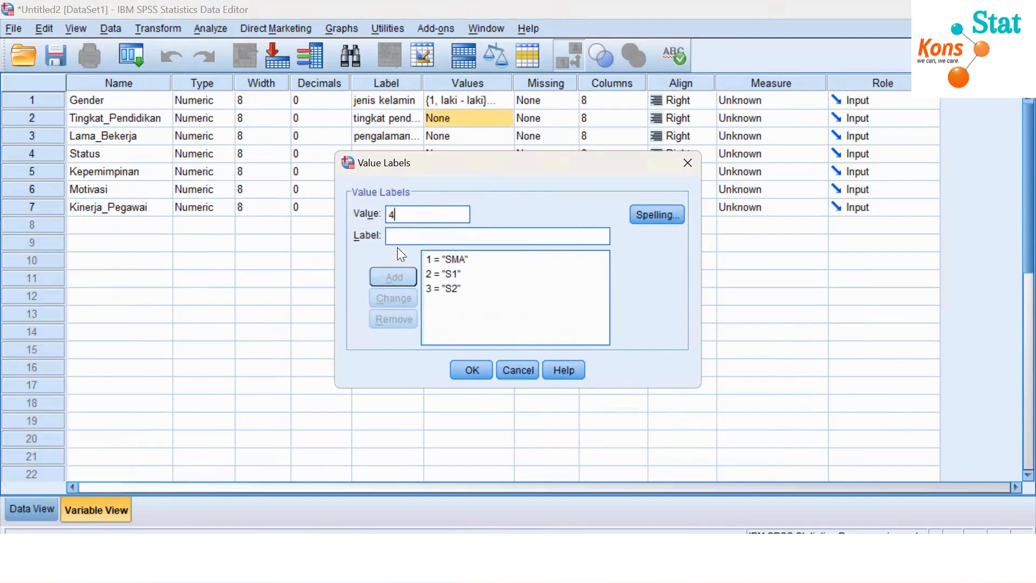
pyautogui.click(395, 235)
pyautogui.write('S3')
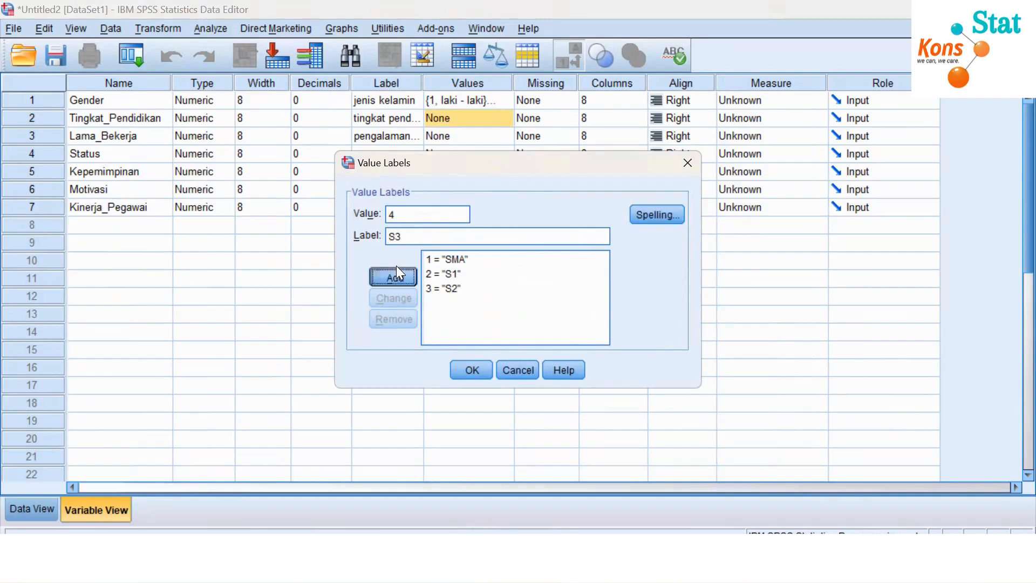
pyautogui.click(396, 270)
pyautogui.click(481, 368)
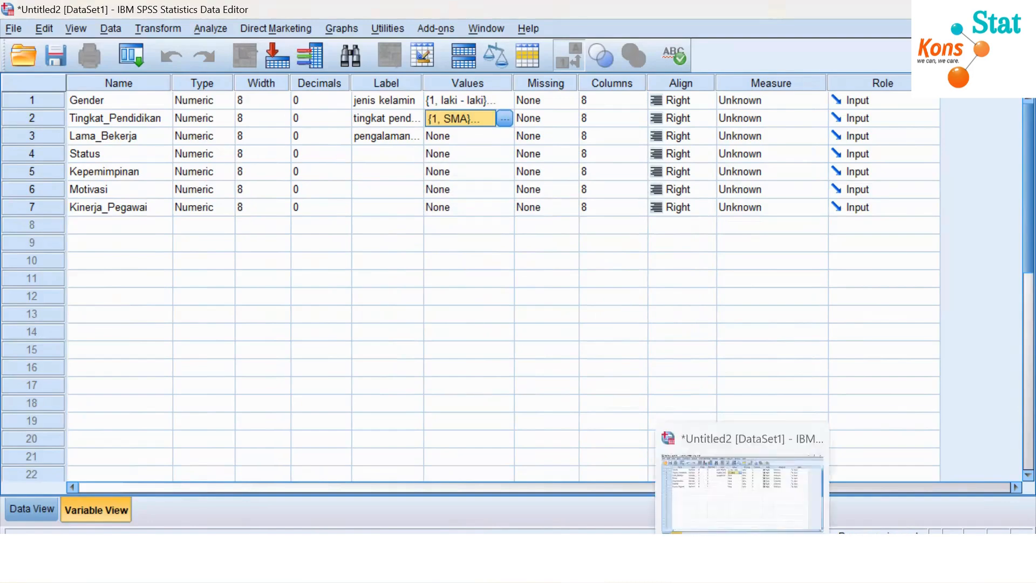
# Place data.xlsx side by side with SPSS, showing its Lama Bekerja and Status code tables, and give SPSS the wider share of the screen.
pyautogui.click(668, 564)
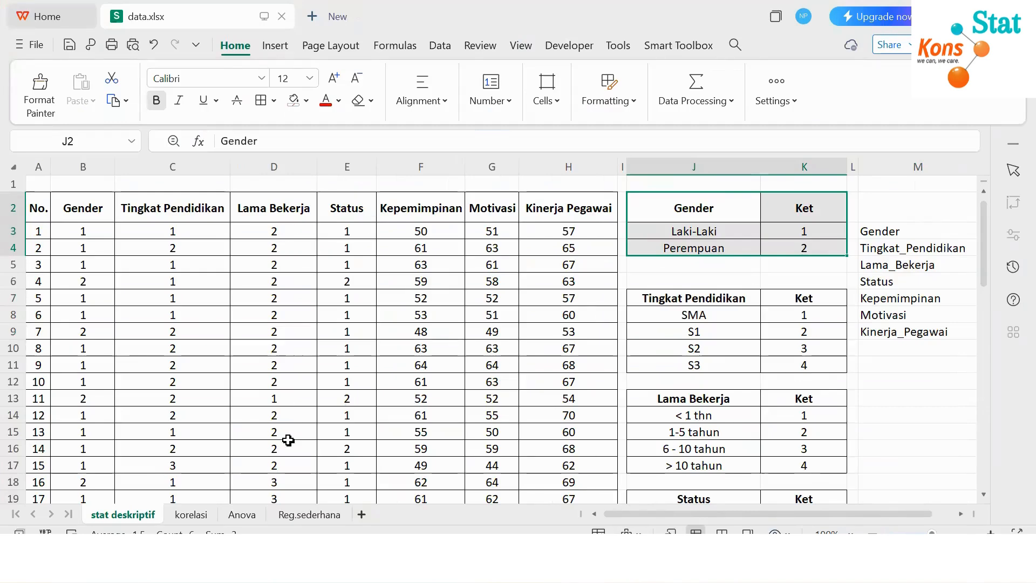
pyautogui.scroll(-4, 294, 281)
pyautogui.scroll(4, 294, 280)
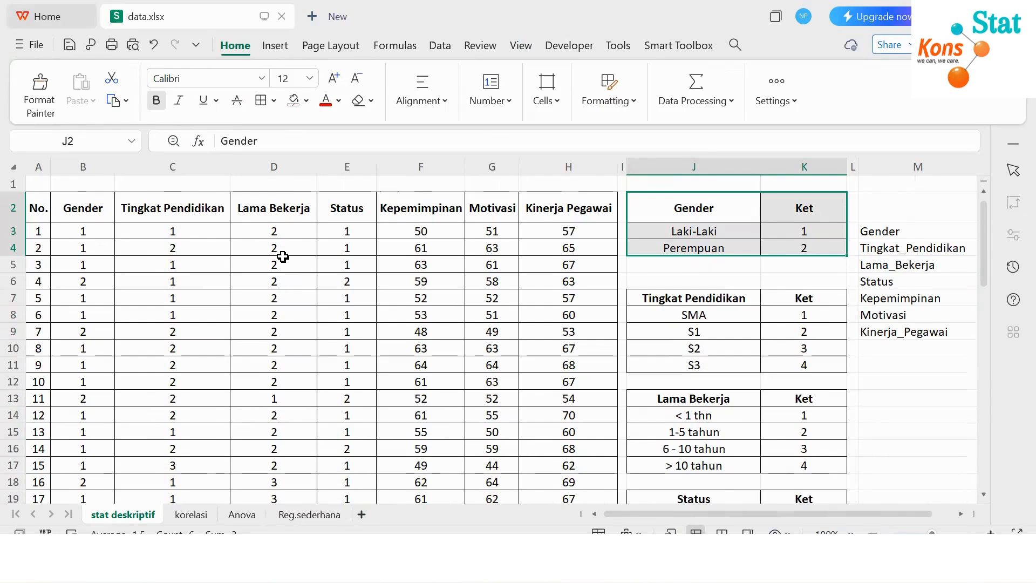
pyautogui.scroll(-1, 293, 280)
pyautogui.scroll(-2, 799, 323)
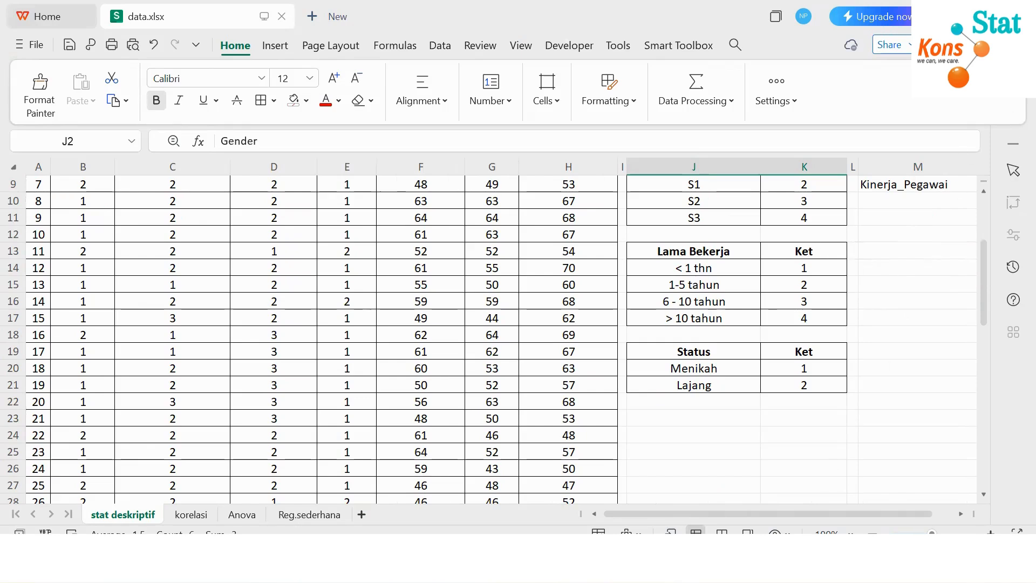
pyautogui.moveTo(987, 16)
pyautogui.click(880, 78)
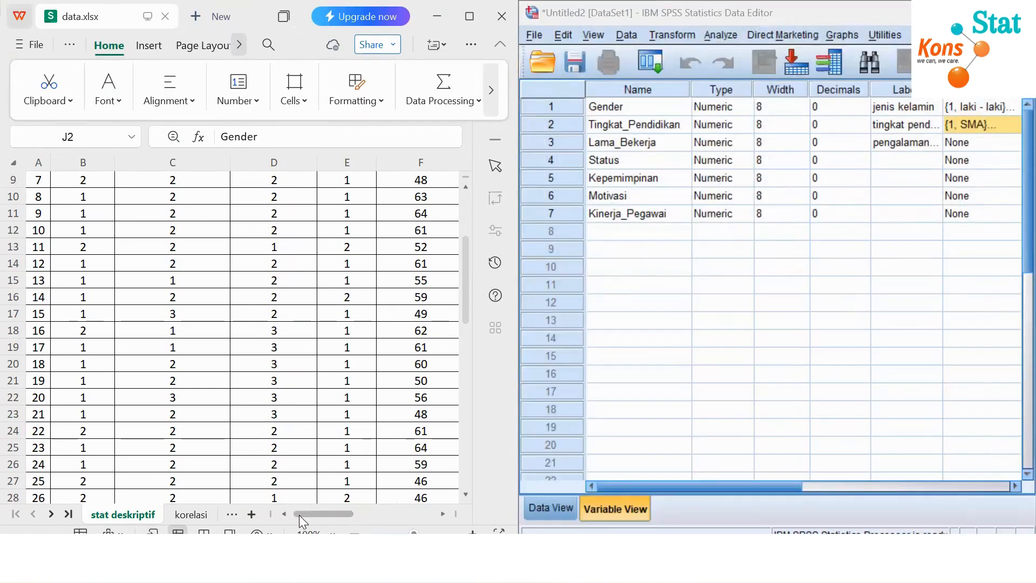
pyautogui.moveTo(307, 515); pyautogui.dragTo(370, 514)
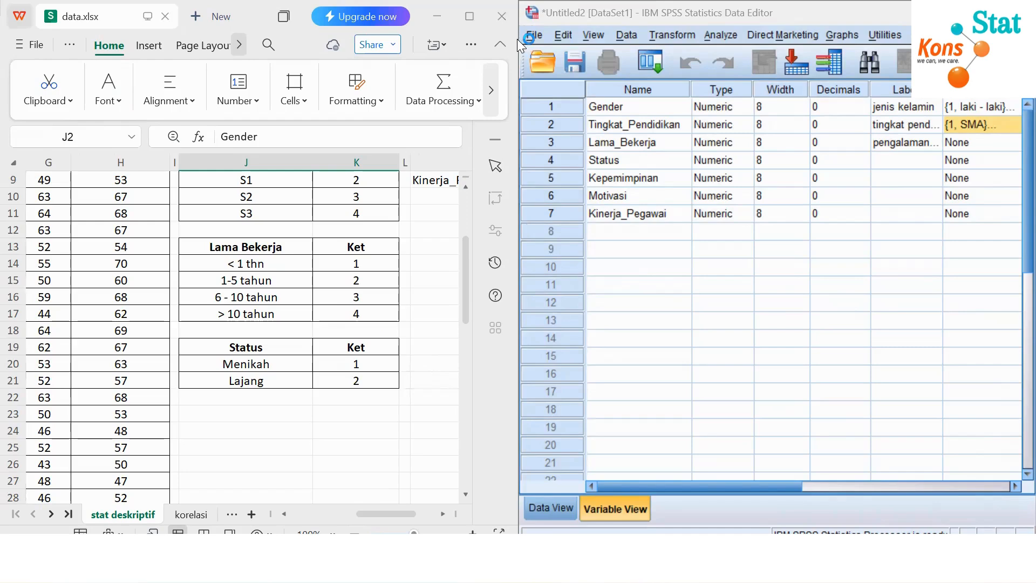
pyautogui.moveTo(518, 40); pyautogui.dragTo(433, 44)
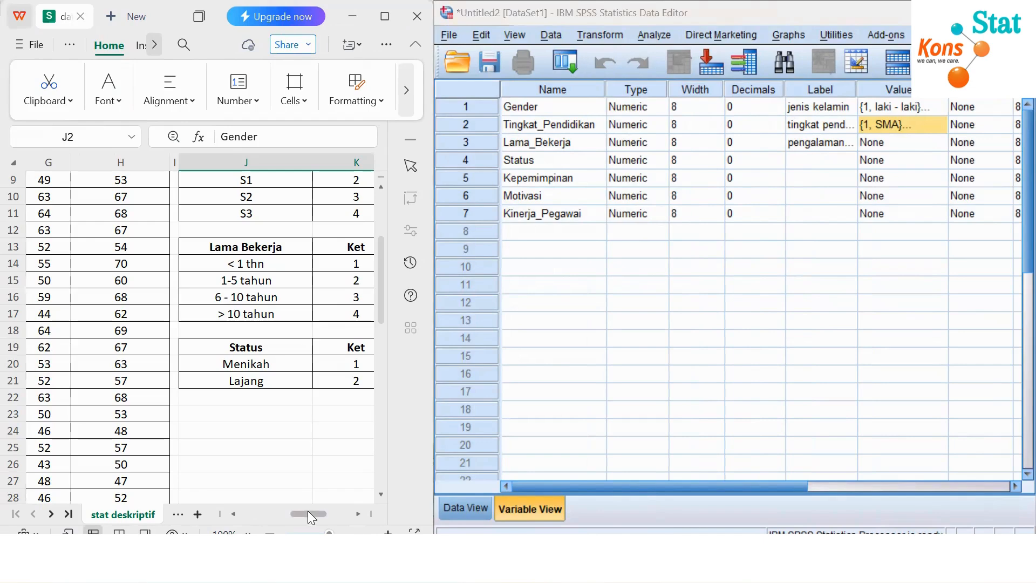
# Add the value label 1 = "< 1 tahun" to the Lama_Bekerja variable in SPSS.
pyautogui.moveTo(300, 515); pyautogui.dragTo(306, 515)
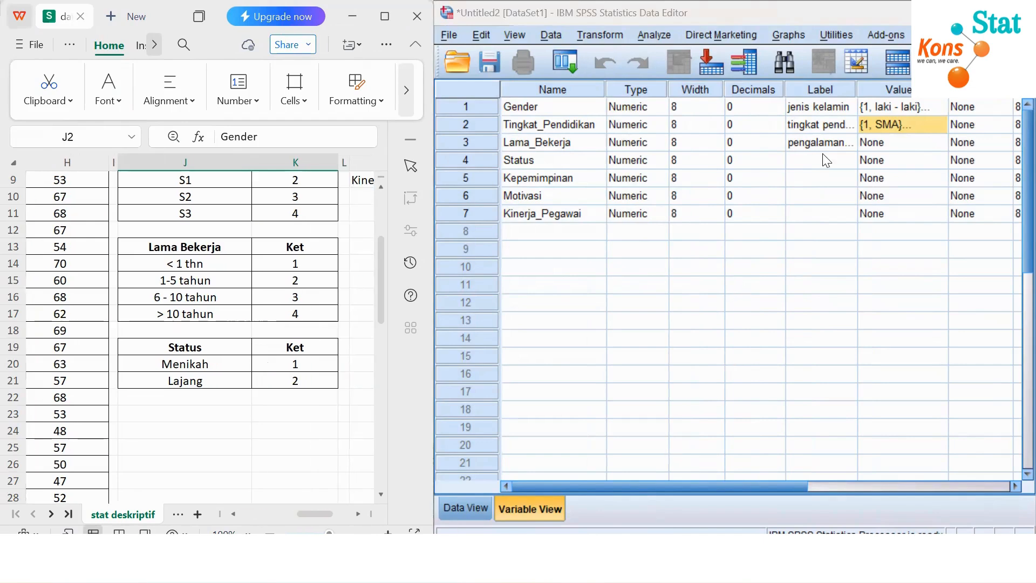
pyautogui.click(812, 142)
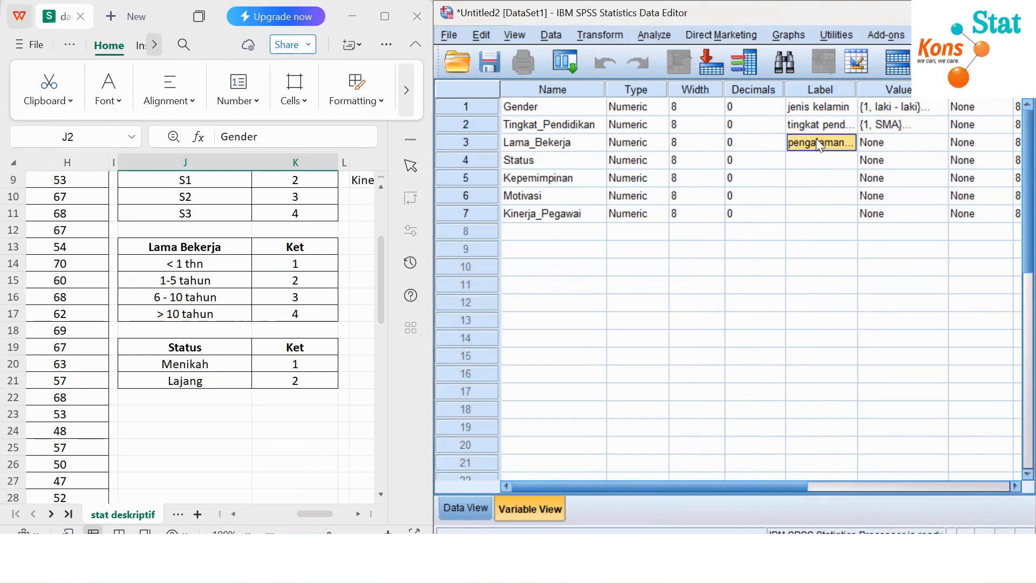
pyautogui.click(863, 142)
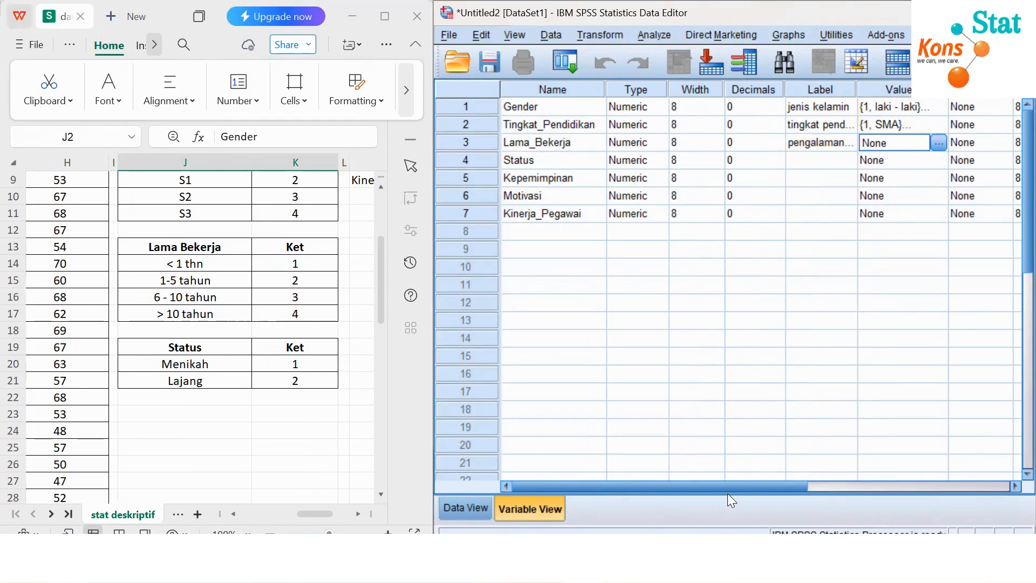
pyautogui.moveTo(776, 490); pyautogui.dragTo(922, 485)
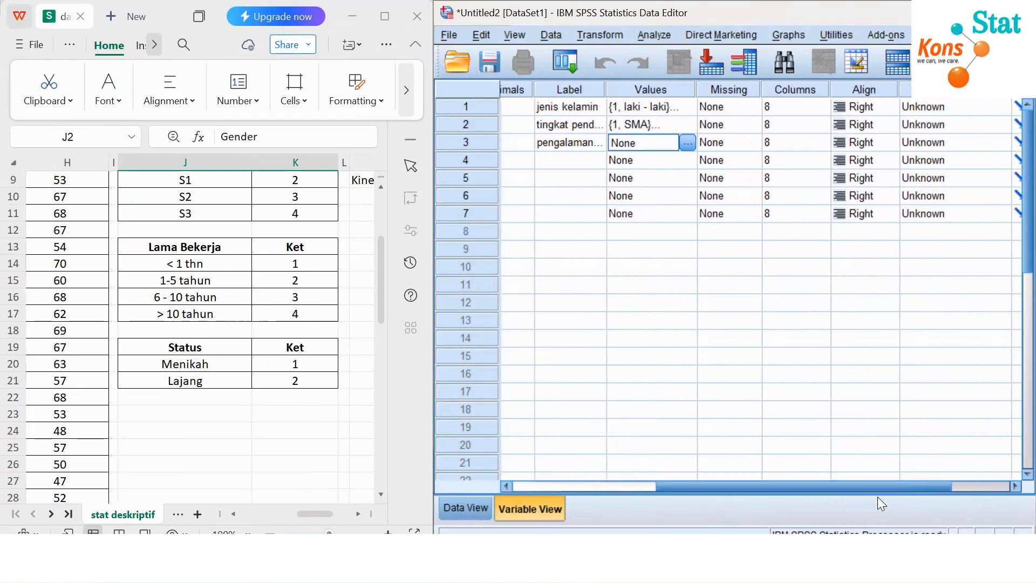
pyautogui.click(687, 142)
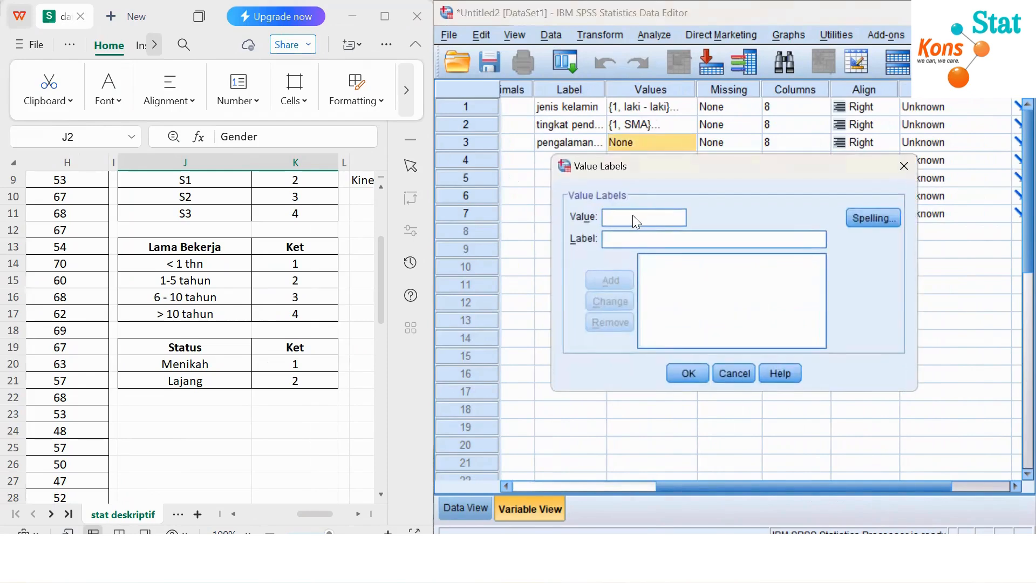
pyautogui.write('1')
pyautogui.click(639, 238)
pyautogui.write('<')
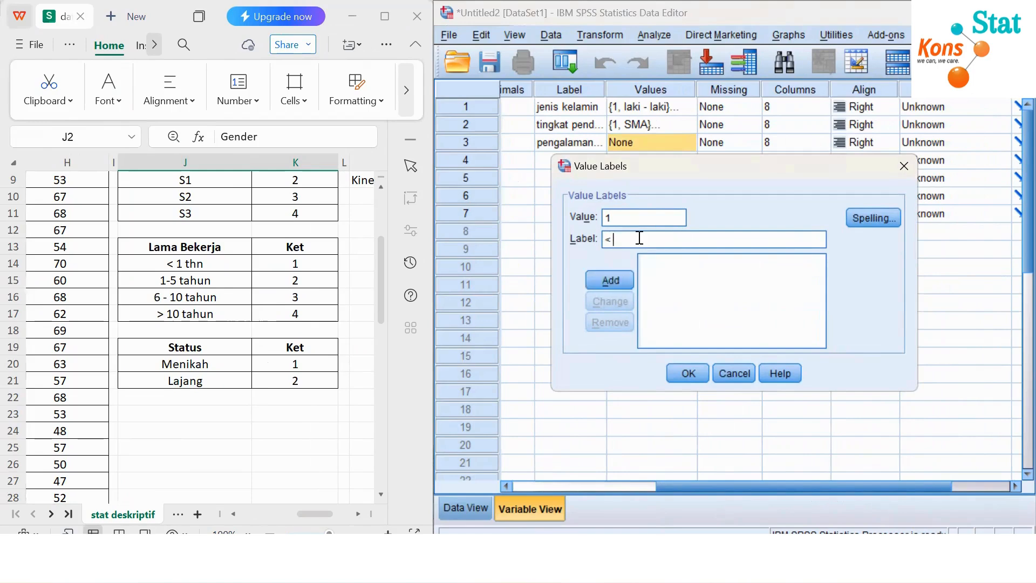
pyautogui.write(' 1 TAHU')
pyautogui.press('BackSpace')
pyautogui.press('BackSpace')
pyautogui.press('BackSpace')
pyautogui.press('BackSpace')
pyautogui.write('tahun')
pyautogui.click(610, 280)
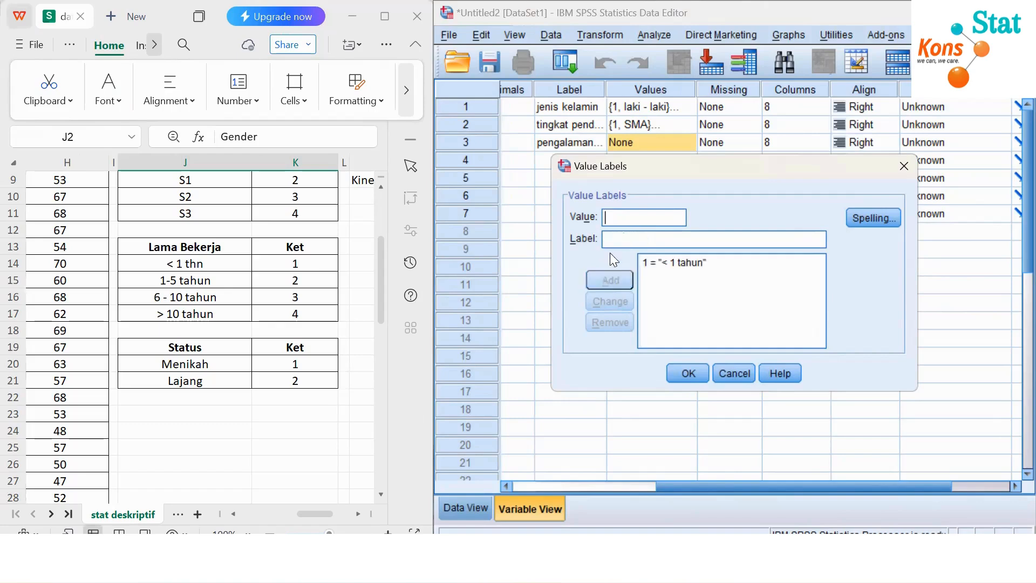
# Add the value labels 2 = "1-5 tahun" and 3 = "6-10 tahun" to the Lama_Bekerja variable.
pyautogui.write('2')
pyautogui.click(621, 236)
pyautogui.write('1-5 tahun')
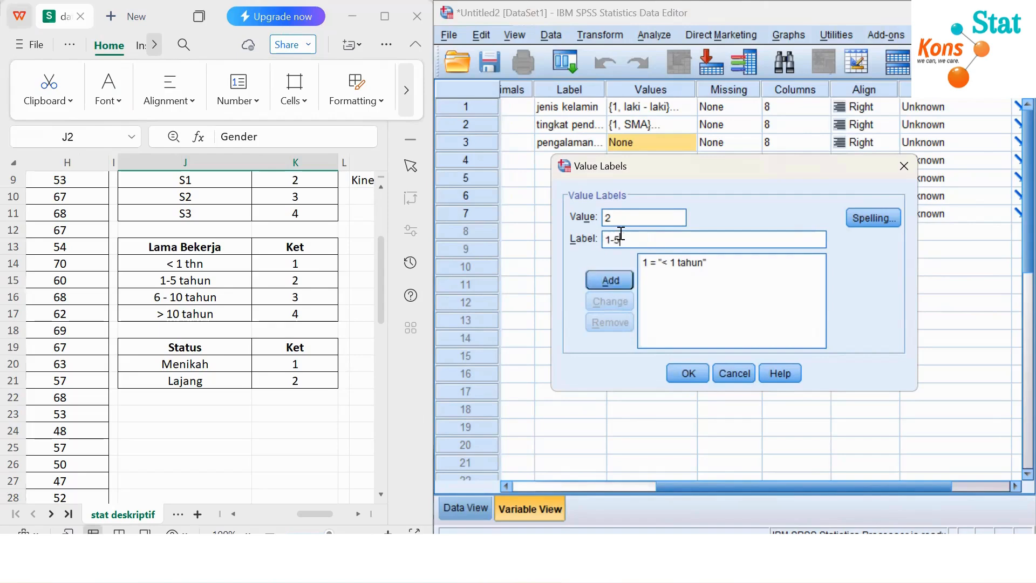
pyautogui.click(611, 281)
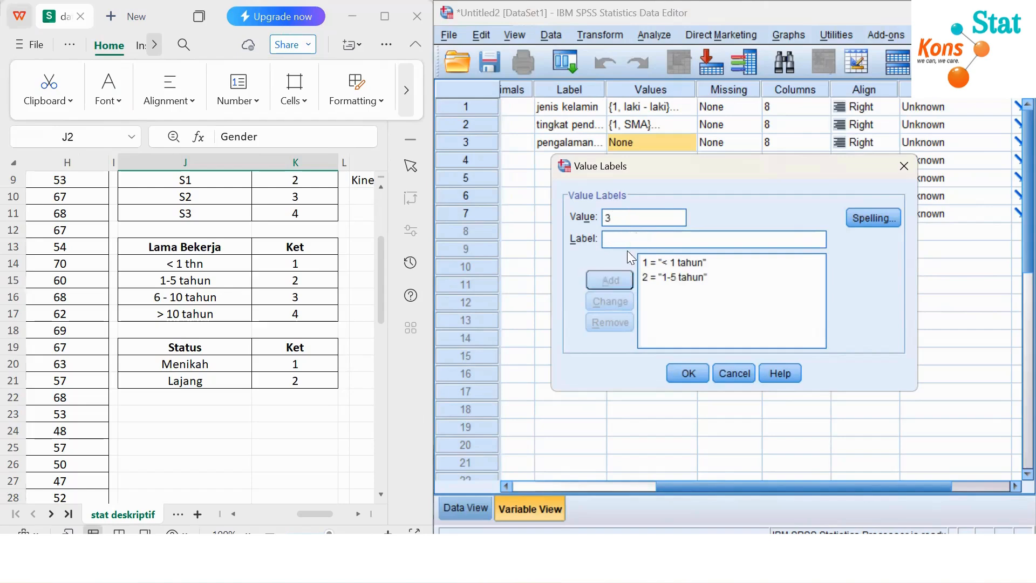
pyautogui.click(630, 237)
pyautogui.write('6')
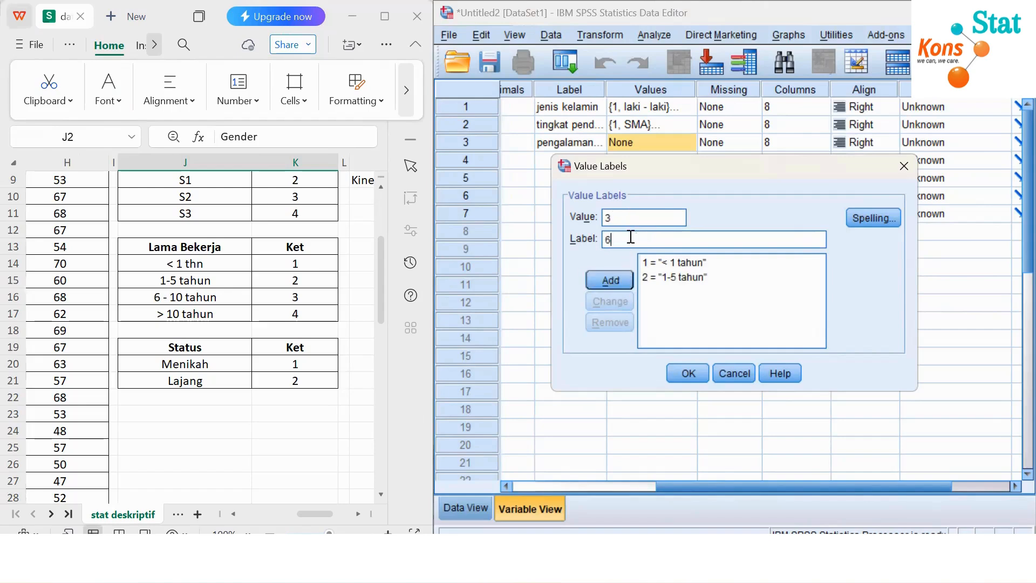
pyautogui.write('-10 tahun')
pyautogui.click(616, 280)
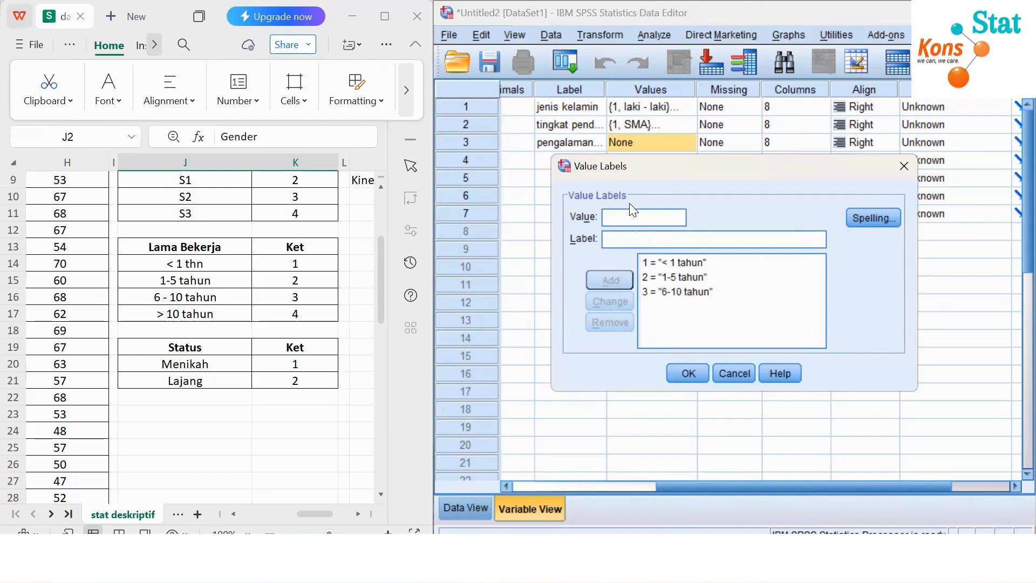
# Add the value label 4 = "> 10 tahun" to Lama_Bekerja and apply its value labels.
pyautogui.write('4')
pyautogui.click(641, 237)
pyautogui.write('> 10 tahun')
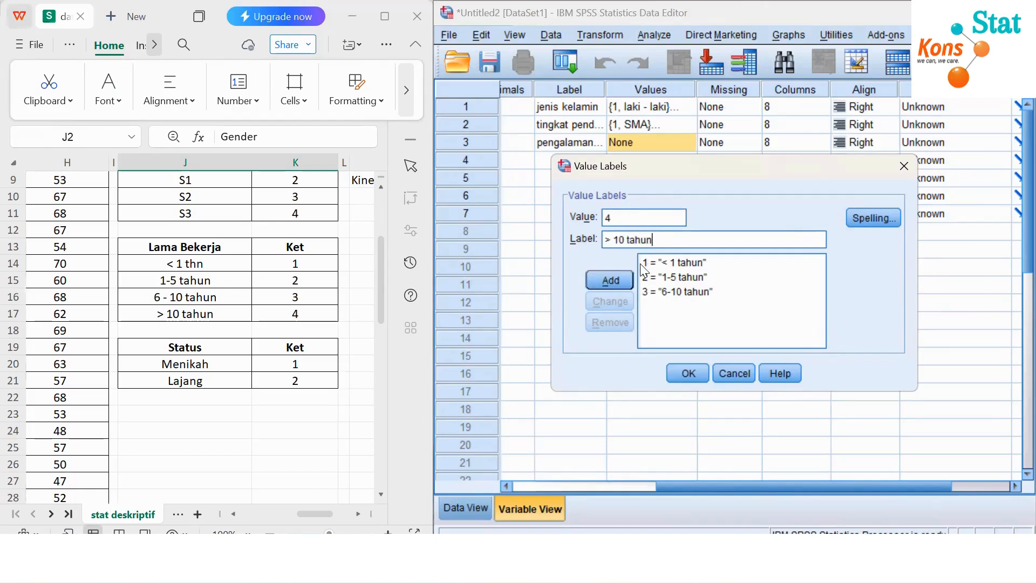
pyautogui.click(609, 280)
pyautogui.click(691, 371)
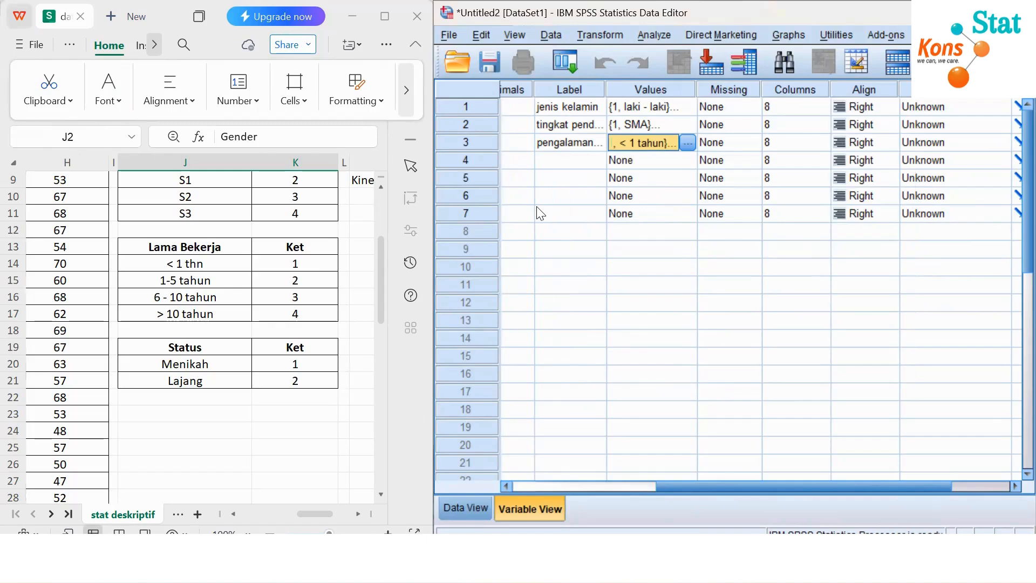
# Add the value label 1 = "Menikah" to the Status variable.
pyautogui.moveTo(775, 486); pyautogui.dragTo(694, 485)
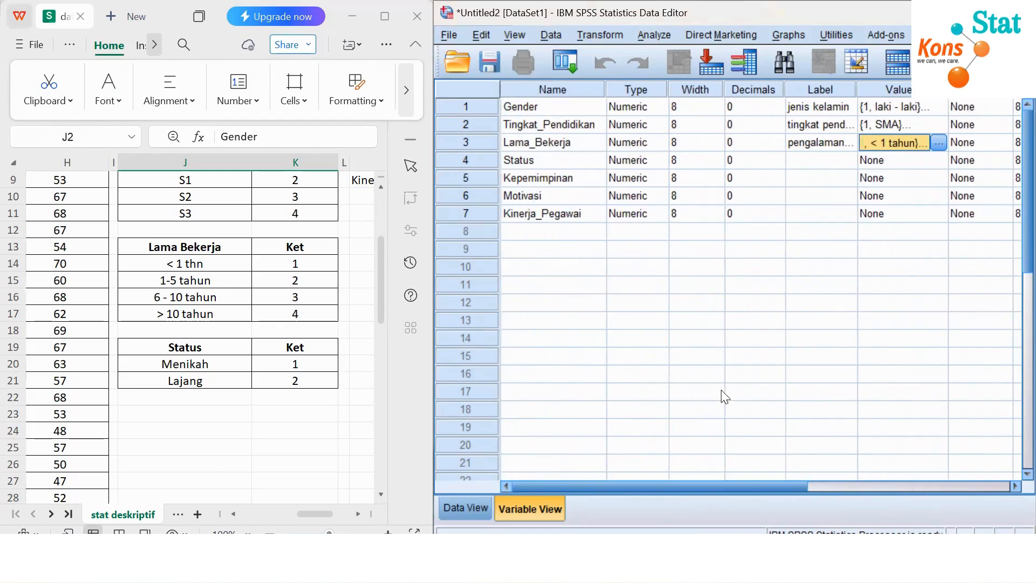
pyautogui.click(564, 161)
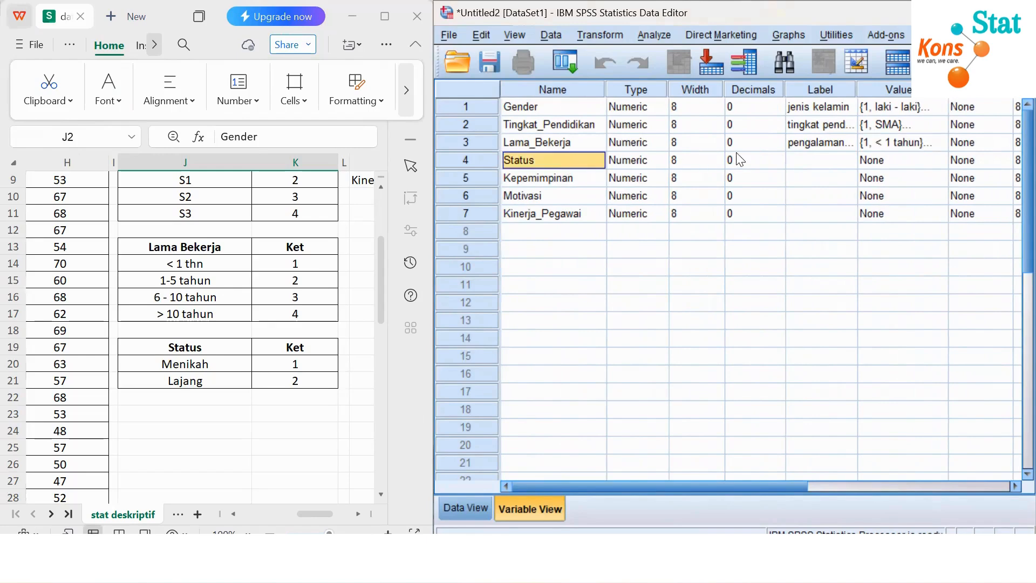
pyautogui.doubleClick(944, 161)
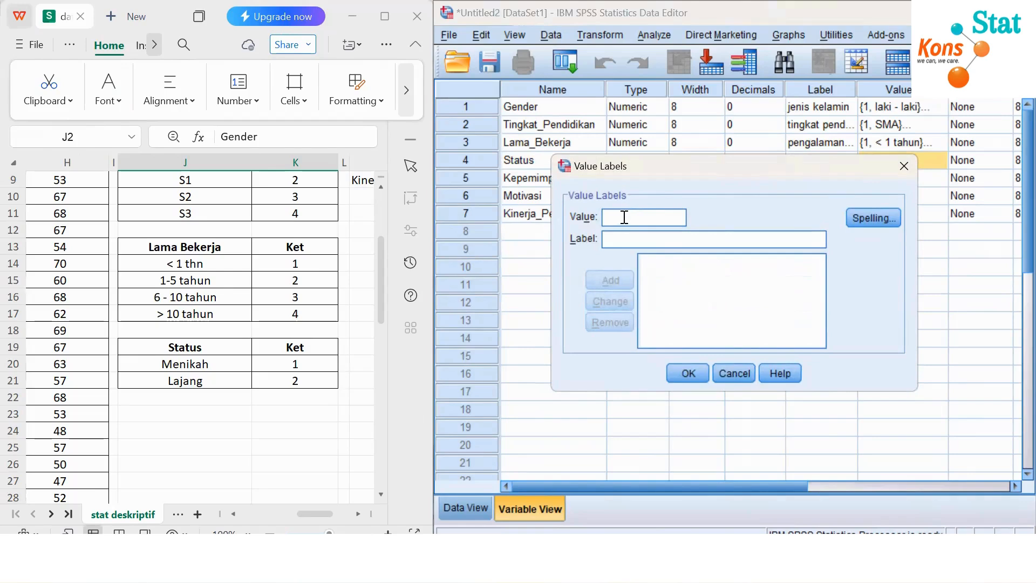
pyautogui.write('1')
pyautogui.write('Menikah')
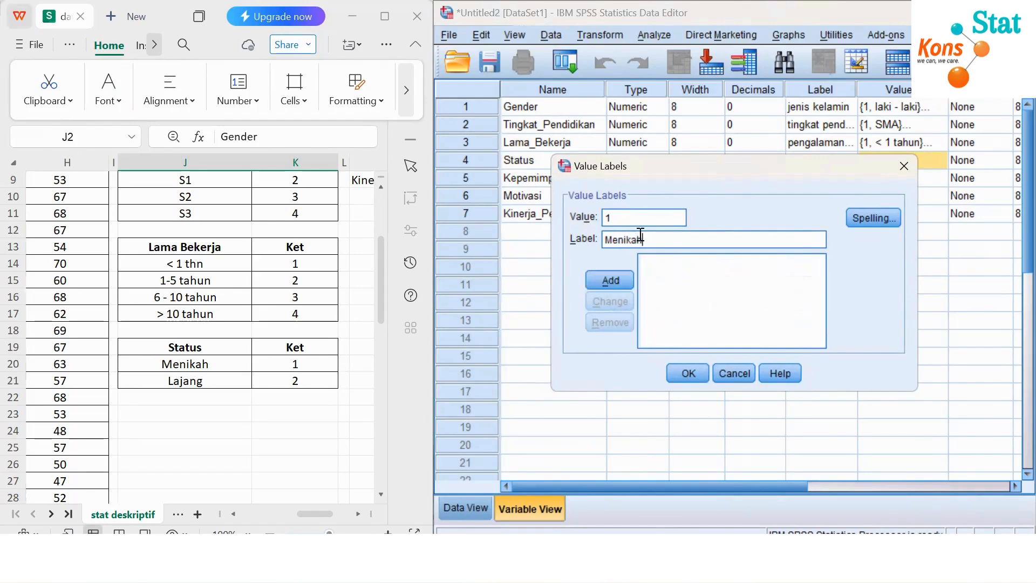
pyautogui.click(605, 284)
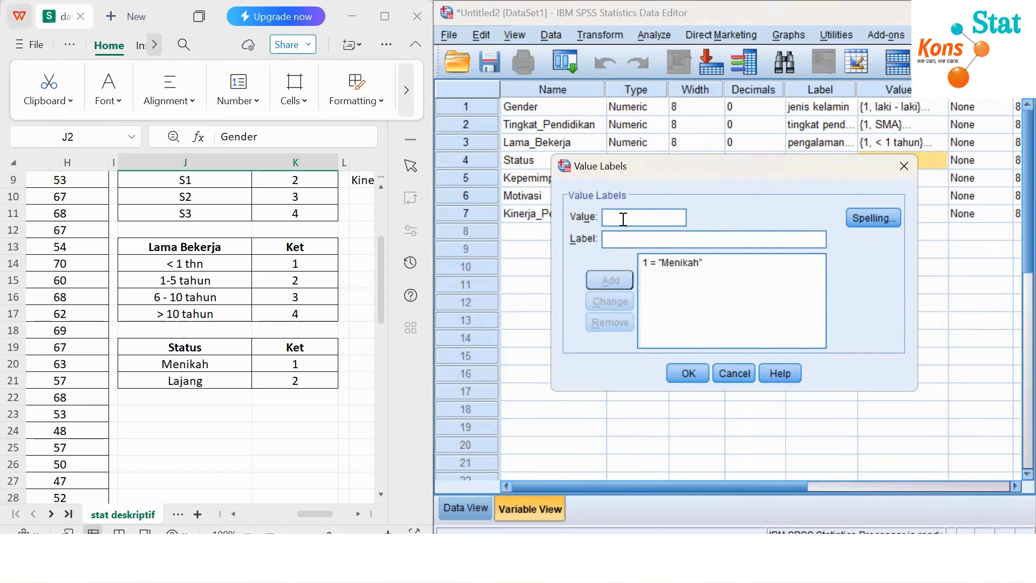
# Fill in value 2 with the label "Single" in the Status variable's value labels.
pyautogui.write('2')
pyautogui.click(630, 239)
pyautogui.write('La')
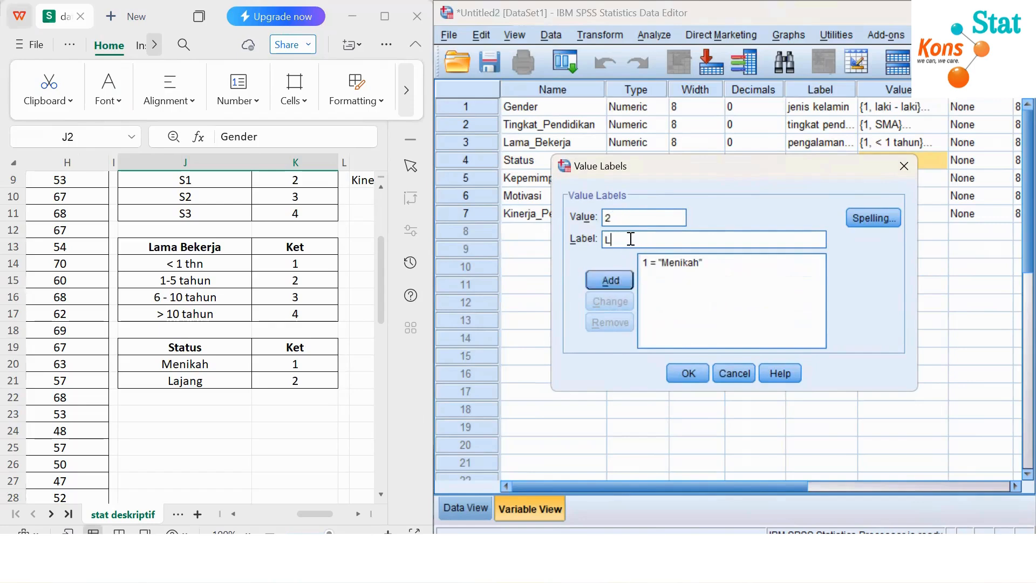
pyautogui.press('BackSpace')
pyautogui.press('BackSpace')
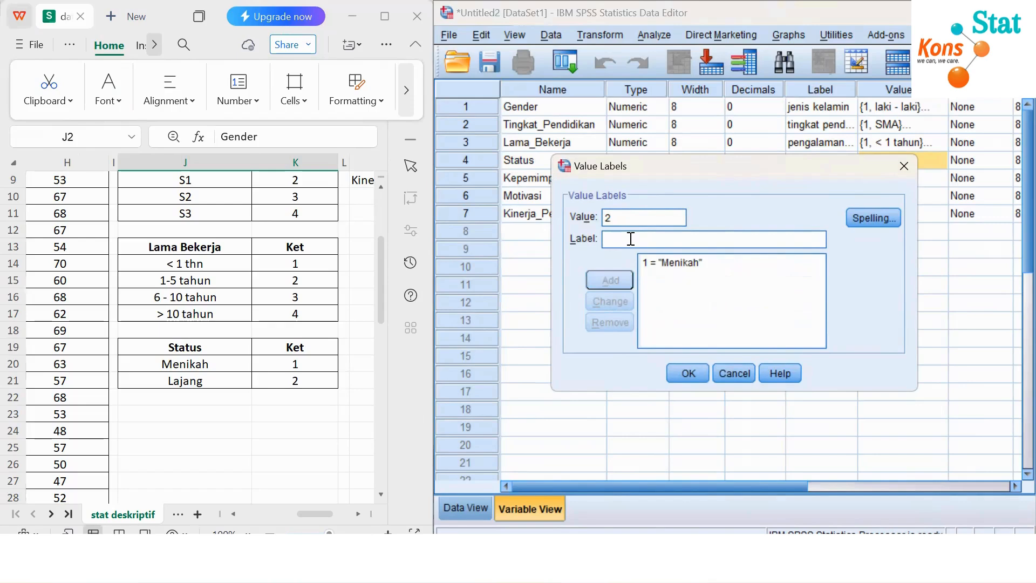
pyautogui.write('Single')
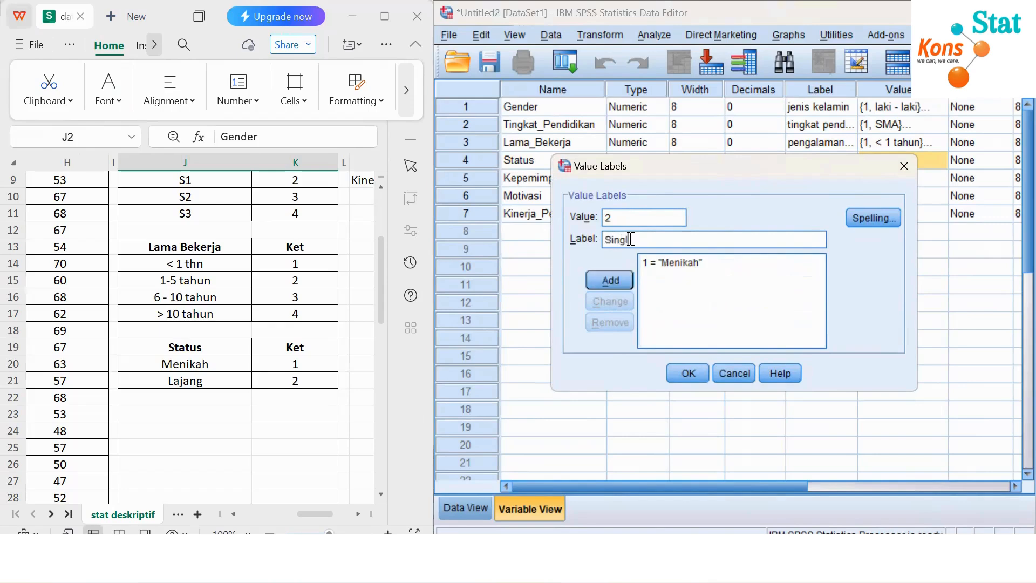
# Replace "Lajang" with "Single" in cell J21 of the Status code table in data.xlsx.
pyautogui.click(234, 384)
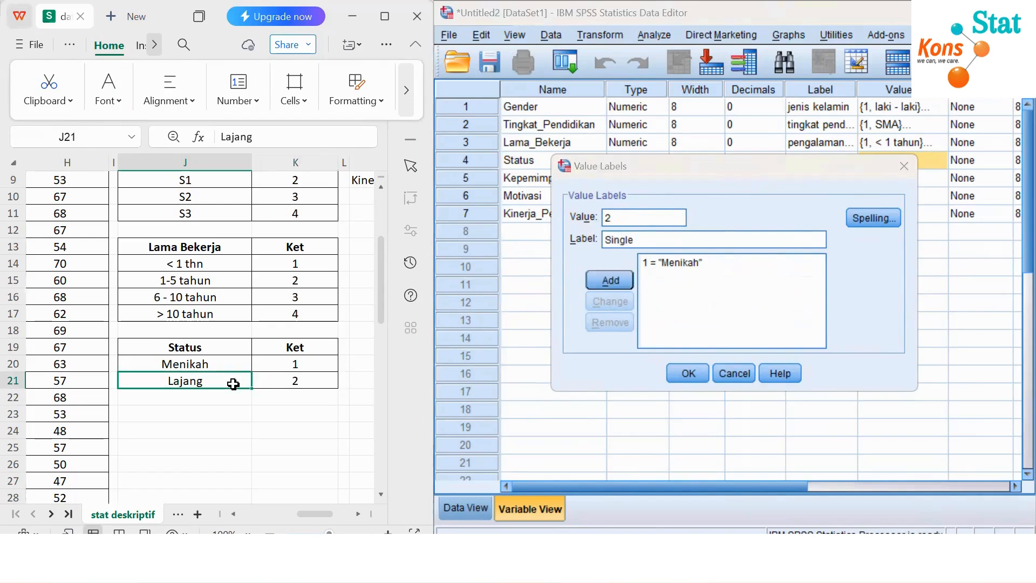
pyautogui.write('La')
pyautogui.press('BackSpace')
pyautogui.press('BackSpace')
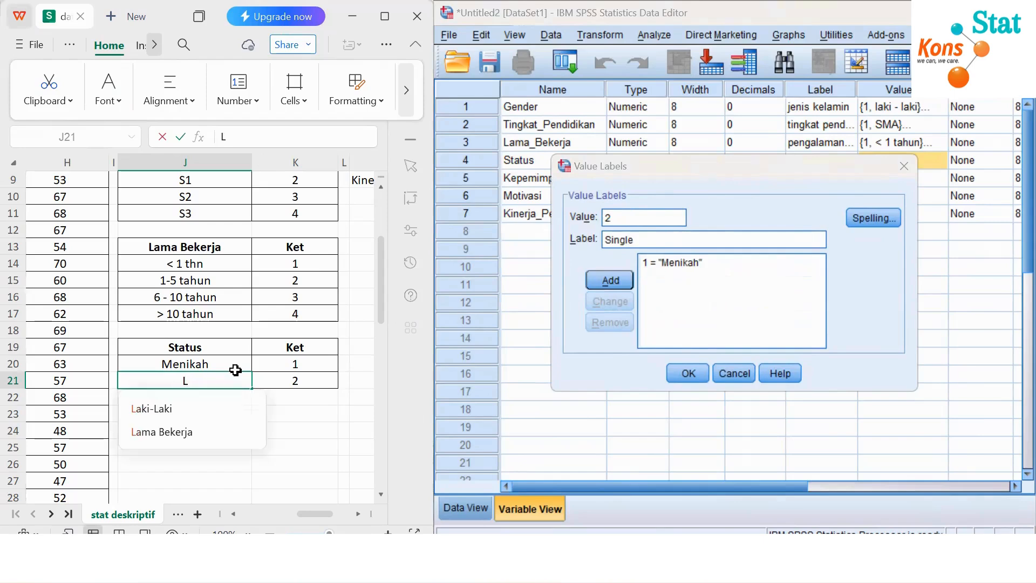
pyautogui.write('Single')
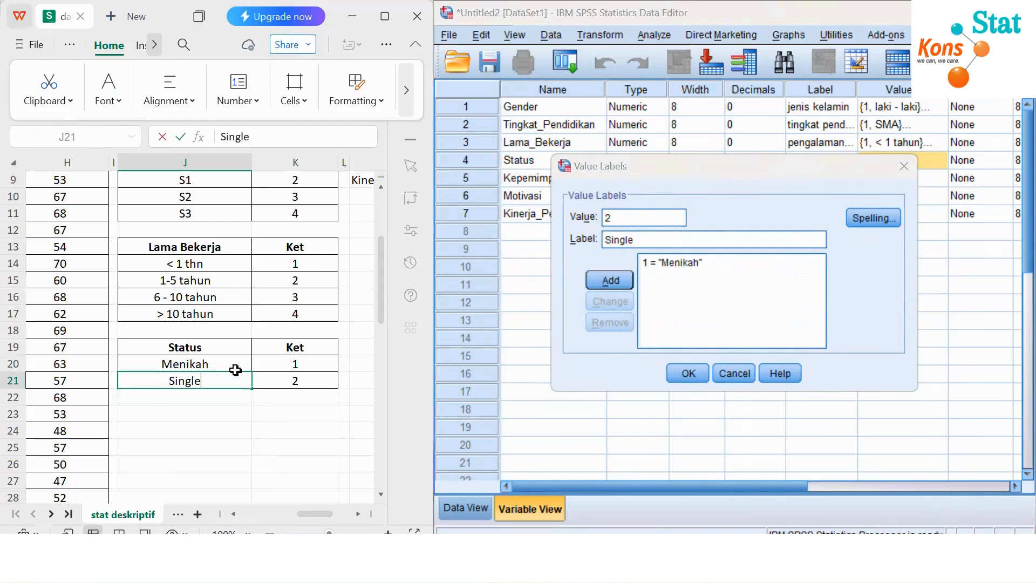
# Add the filled-in "Single" entry to the Status variable in SPSS and apply its value labels.
pyautogui.click(611, 278)
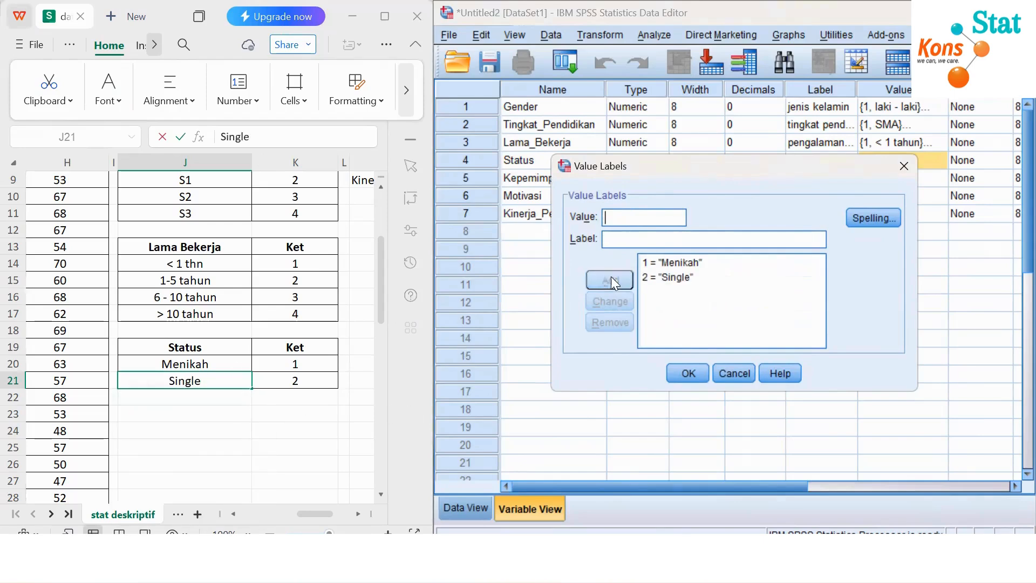
pyautogui.click(688, 373)
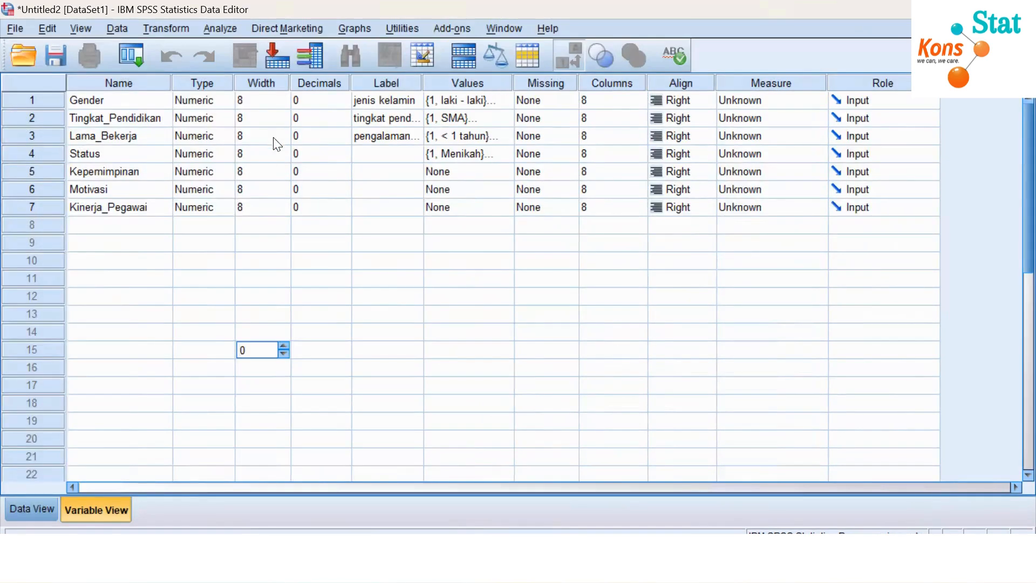
pyautogui.click(376, 155)
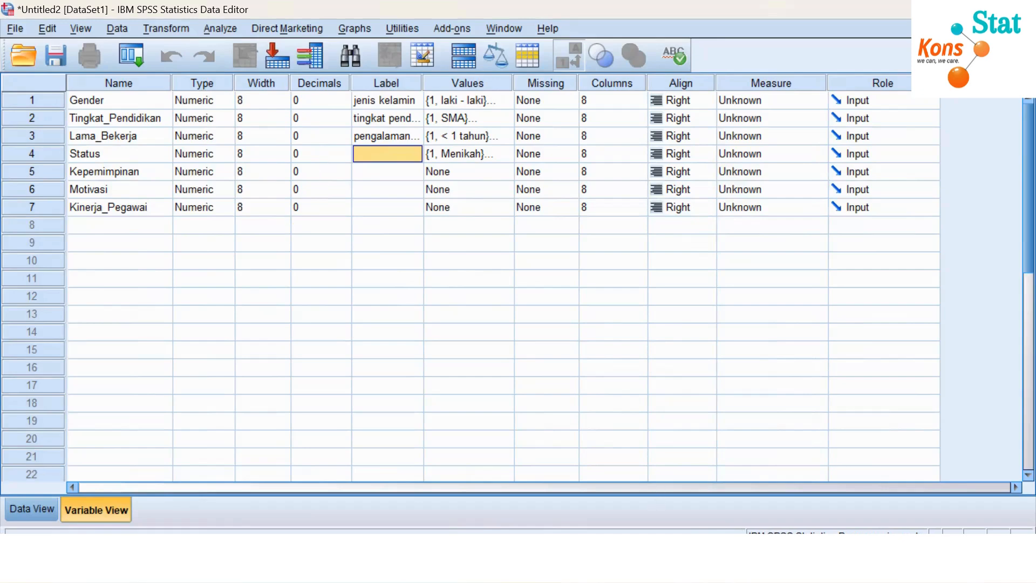
# Switch to data.xlsx, maximize it and review the data columns and code tables on the stat deskriptif sheet.
pyautogui.click(550, 502)
pyautogui.click(626, 482)
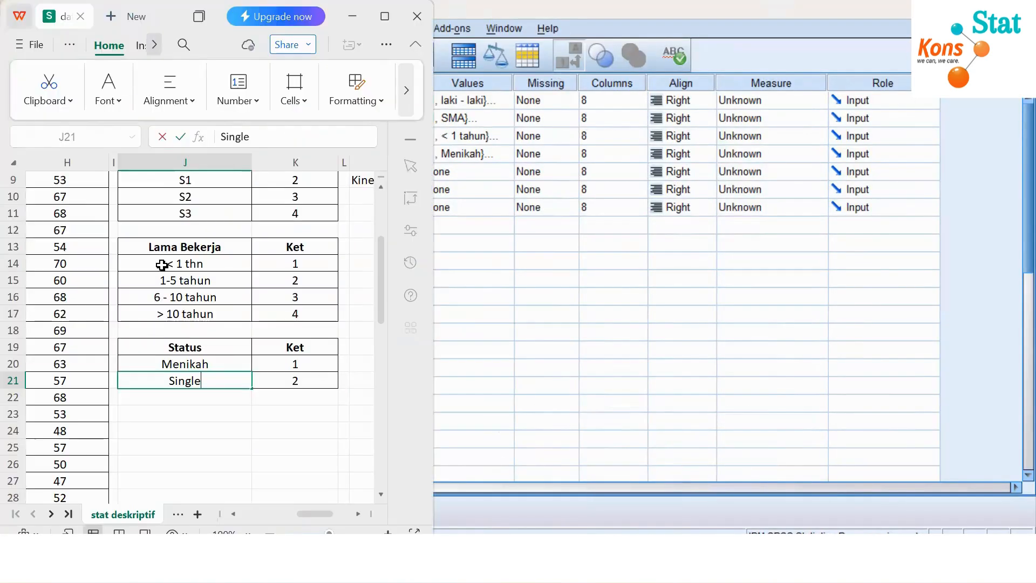
pyautogui.click(384, 16)
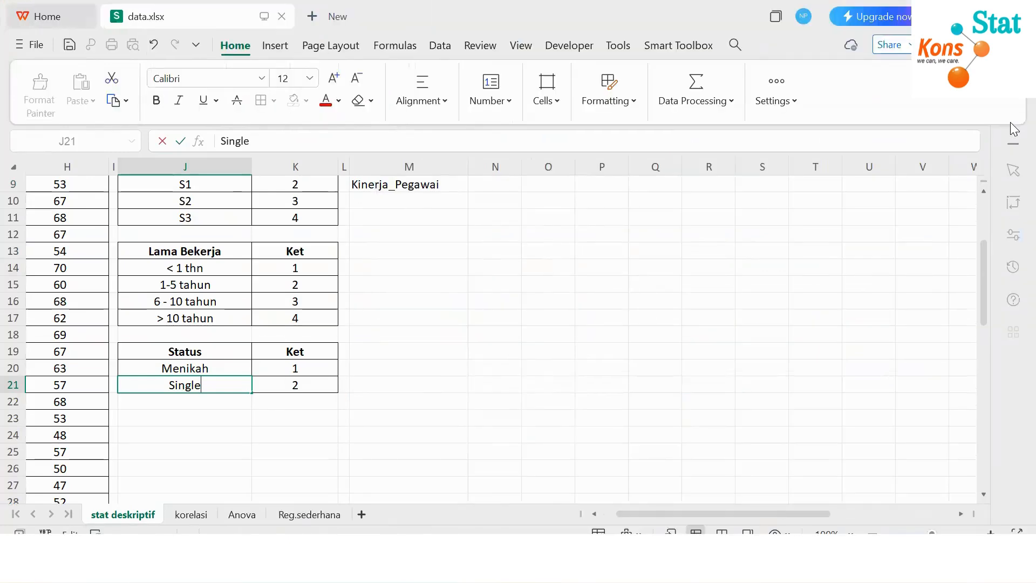
pyautogui.moveTo(661, 514); pyautogui.dragTo(632, 514)
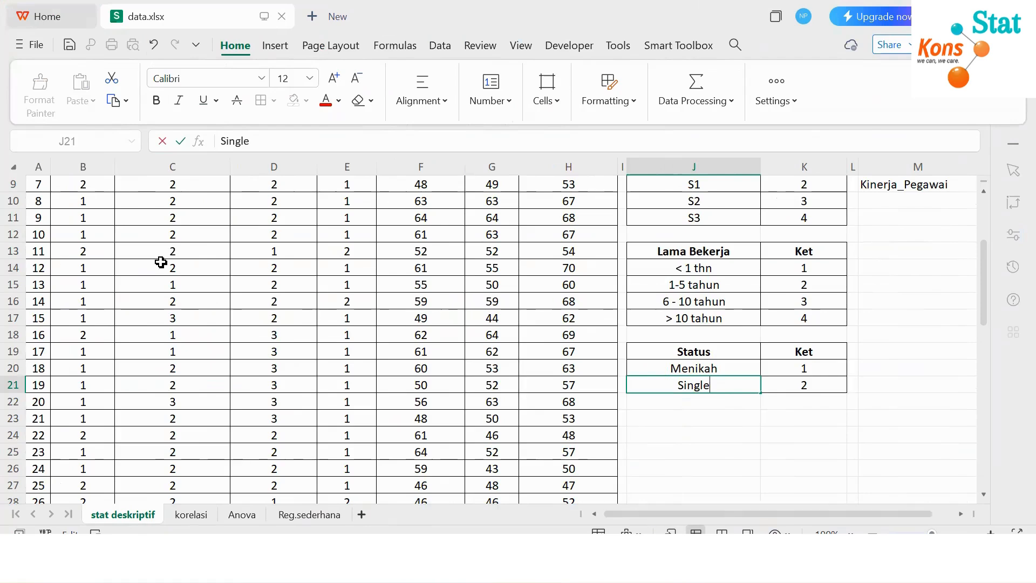
pyautogui.scroll(2, 144, 254)
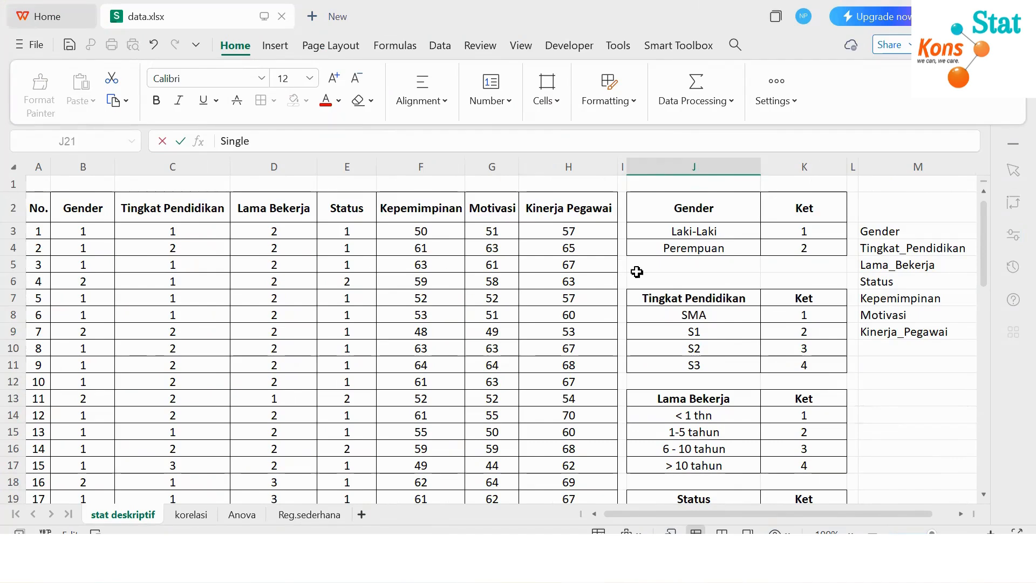
pyautogui.scroll(-3, 696, 300)
pyautogui.scroll(3, 690, 346)
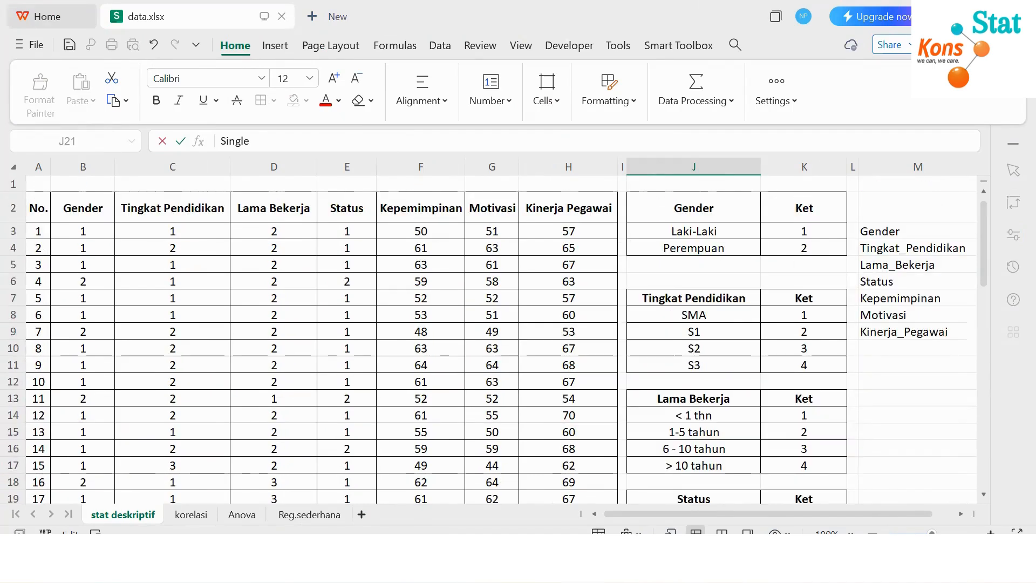
# Return to the SPSS Variable View and select the Missing setting of the Gender variable.
pyautogui.click(711, 564)
pyautogui.click(572, 272)
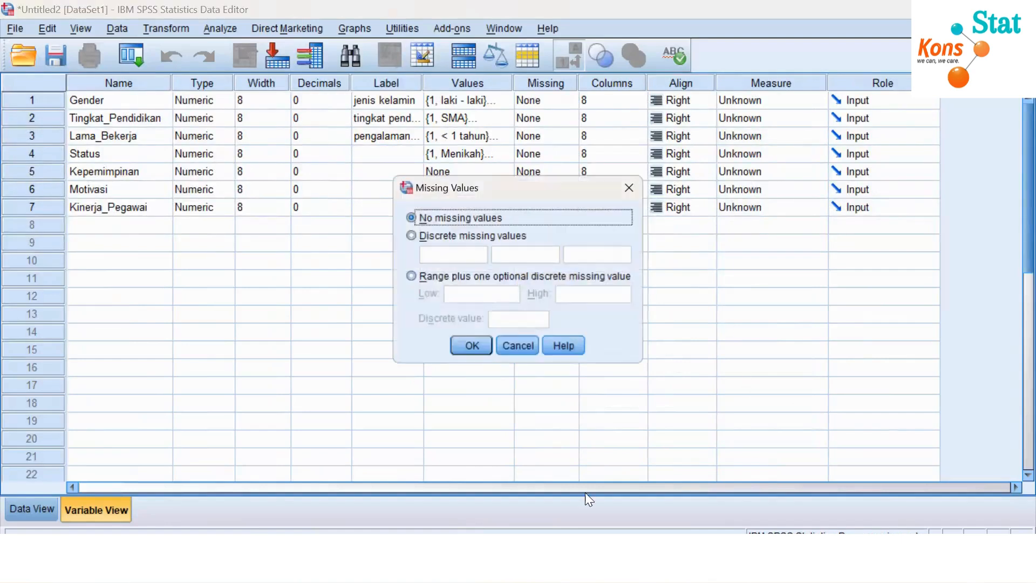
pyautogui.click(629, 188)
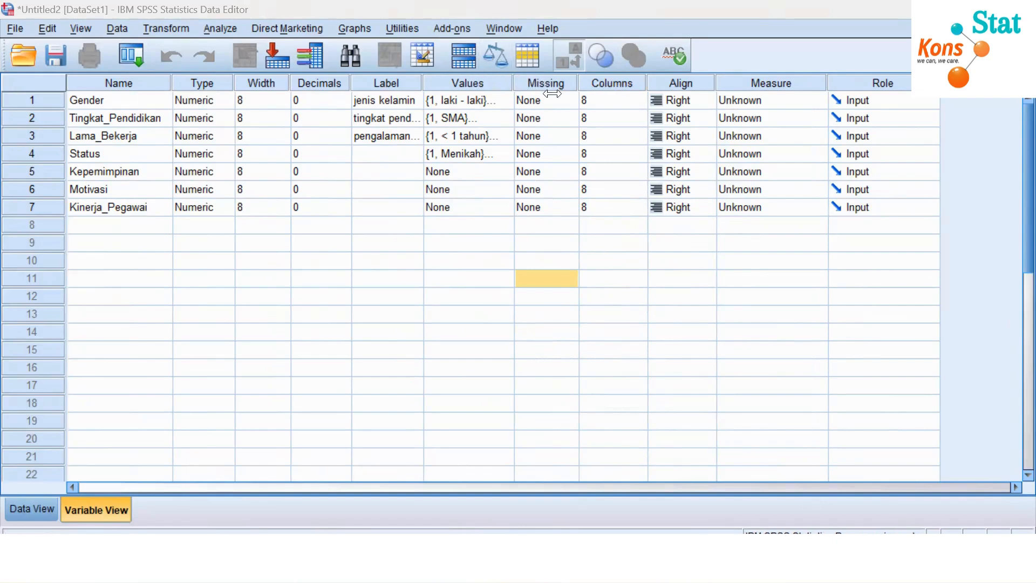
pyautogui.click(533, 99)
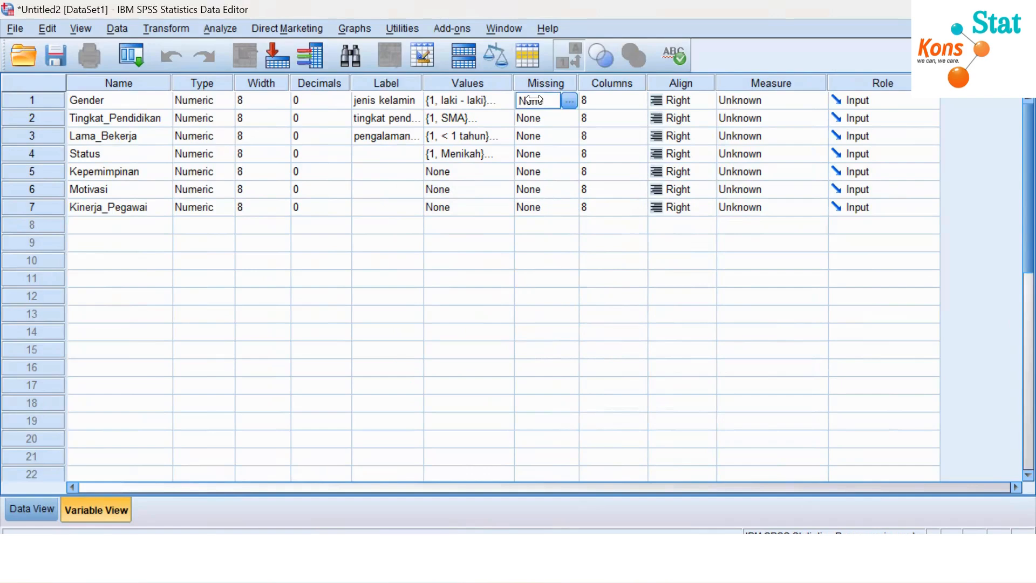
# Inspect the Gender variable's missing values options without changing them, and look over the Columns setting of the variables.
pyautogui.click(570, 102)
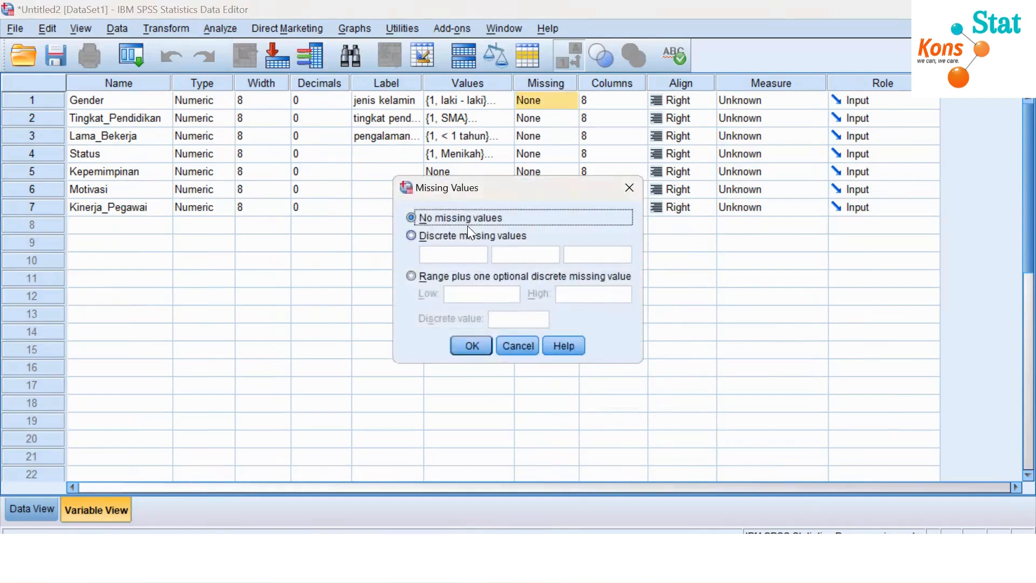
pyautogui.click(629, 187)
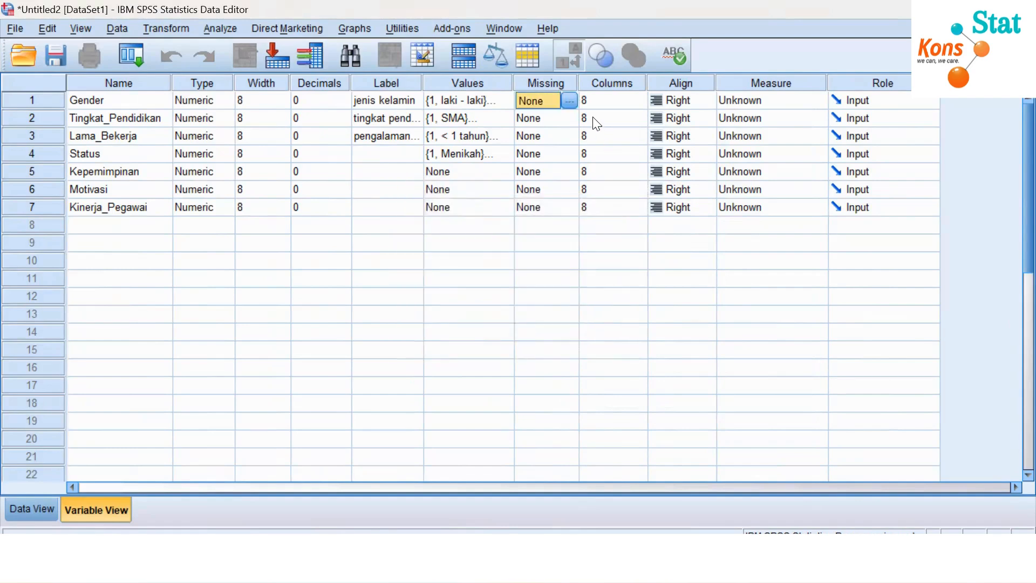
pyautogui.click(608, 84)
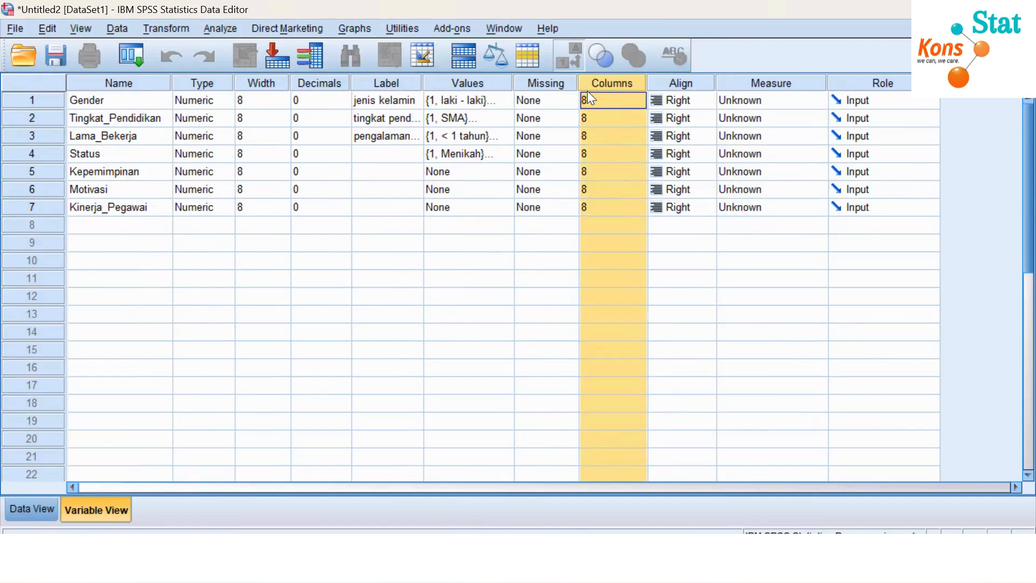
pyautogui.click(665, 259)
# Set the alignment of the Gender and Tingkat_Pendidikan variables to Center.
pyautogui.click(675, 100)
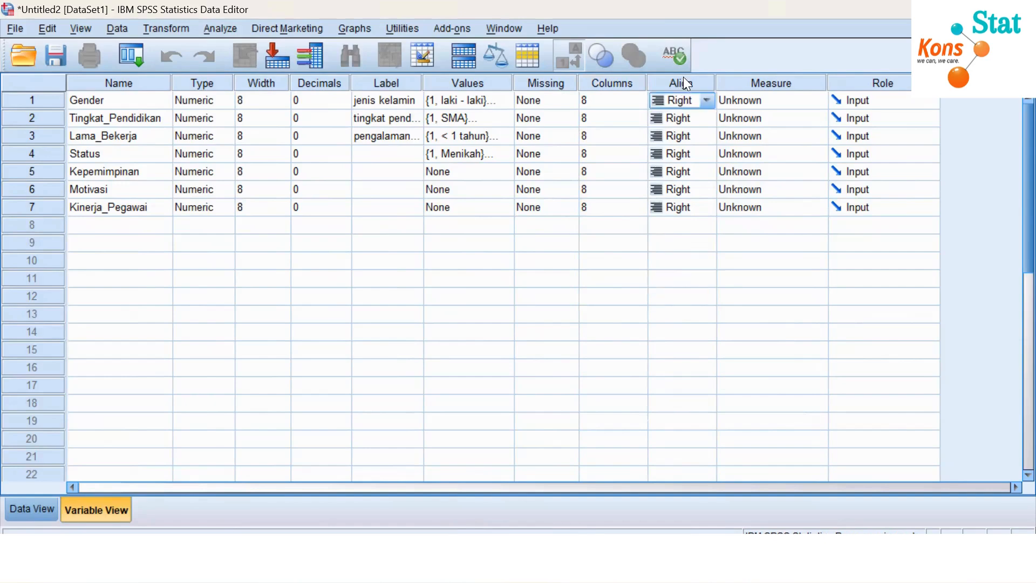
pyautogui.click(706, 100)
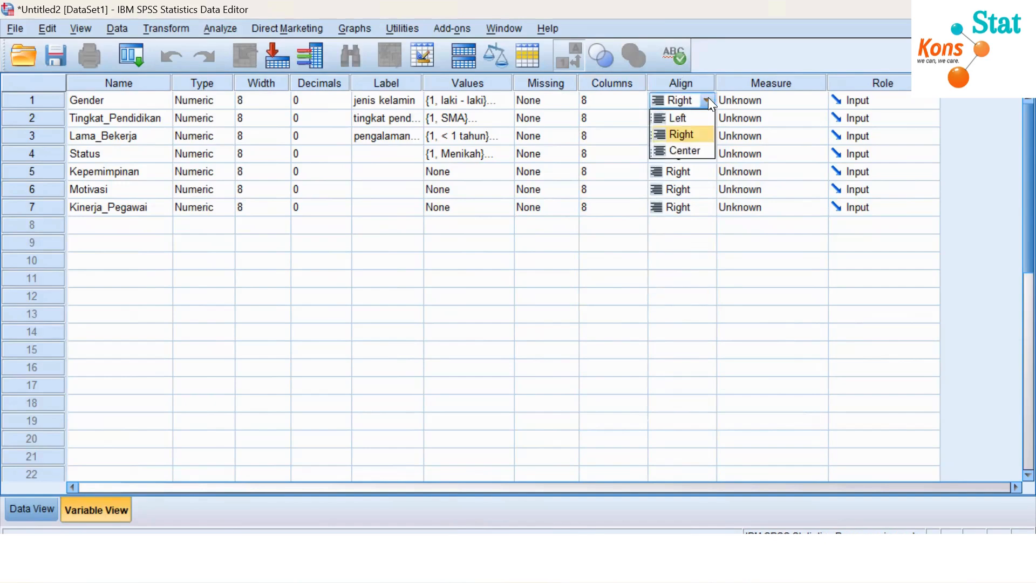
pyautogui.click(706, 100)
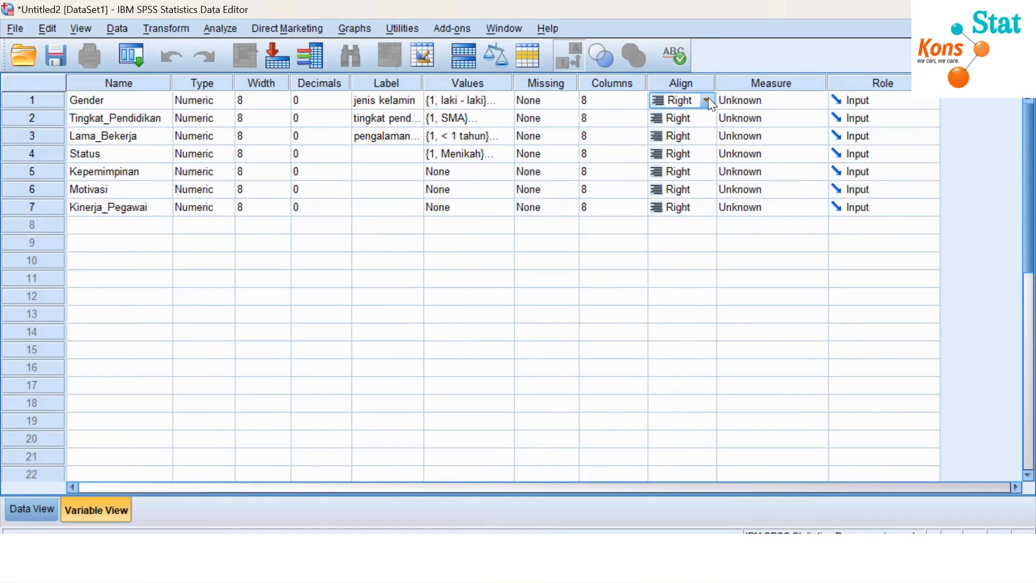
pyautogui.click(706, 100)
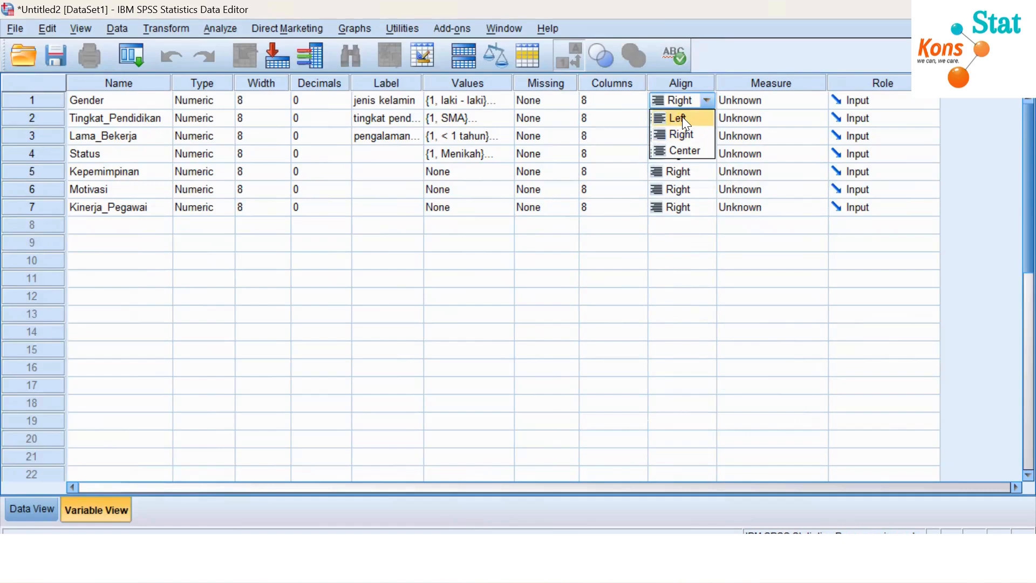
pyautogui.click(683, 151)
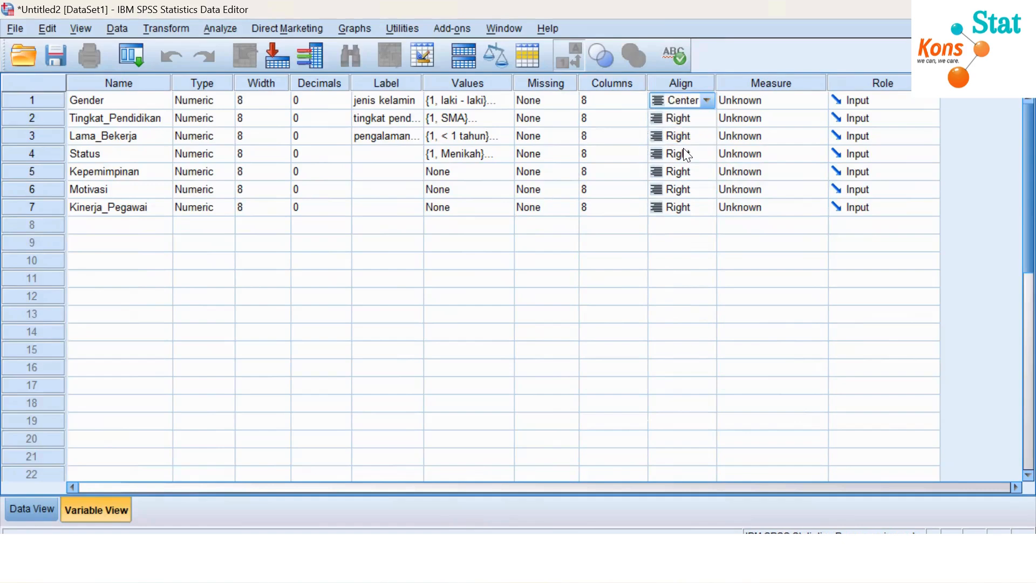
pyautogui.click(703, 118)
pyautogui.click(706, 118)
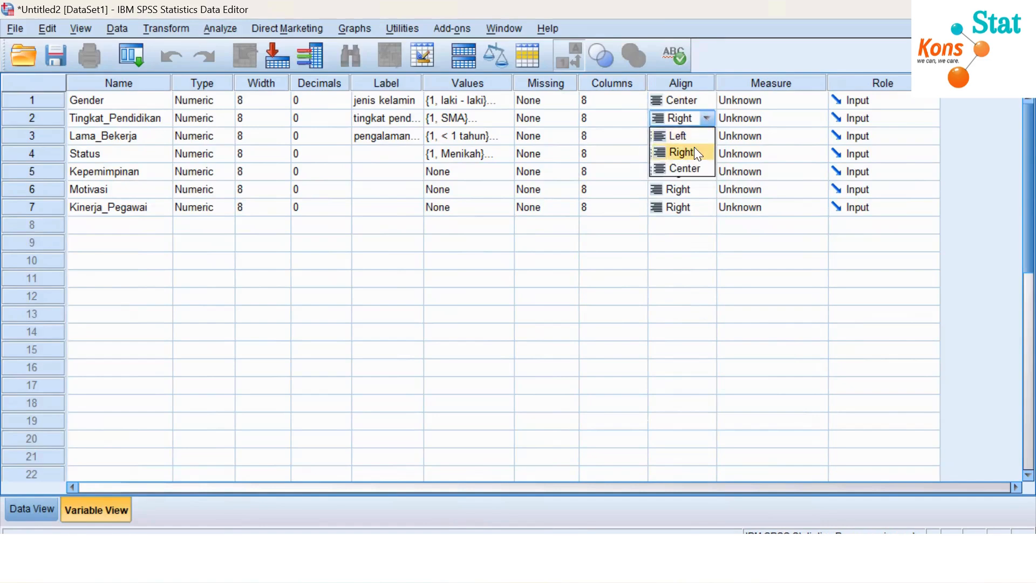
pyautogui.click(691, 165)
# Set the alignment of the Lama_Bekerja and Status variables to Center.
pyautogui.click(697, 135)
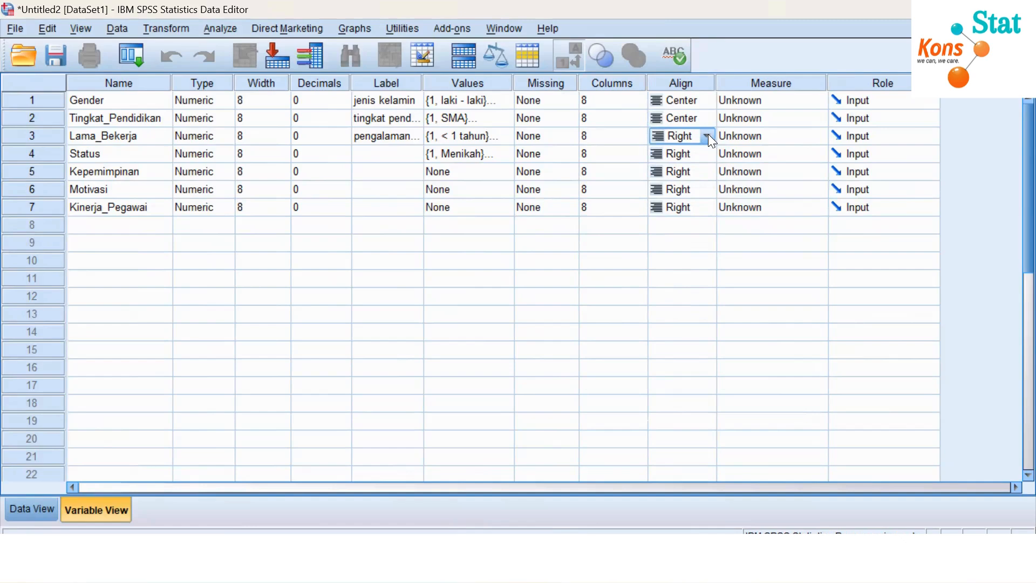
pyautogui.click(707, 136)
pyautogui.click(698, 185)
pyautogui.click(709, 153)
pyautogui.click(707, 154)
pyautogui.click(695, 202)
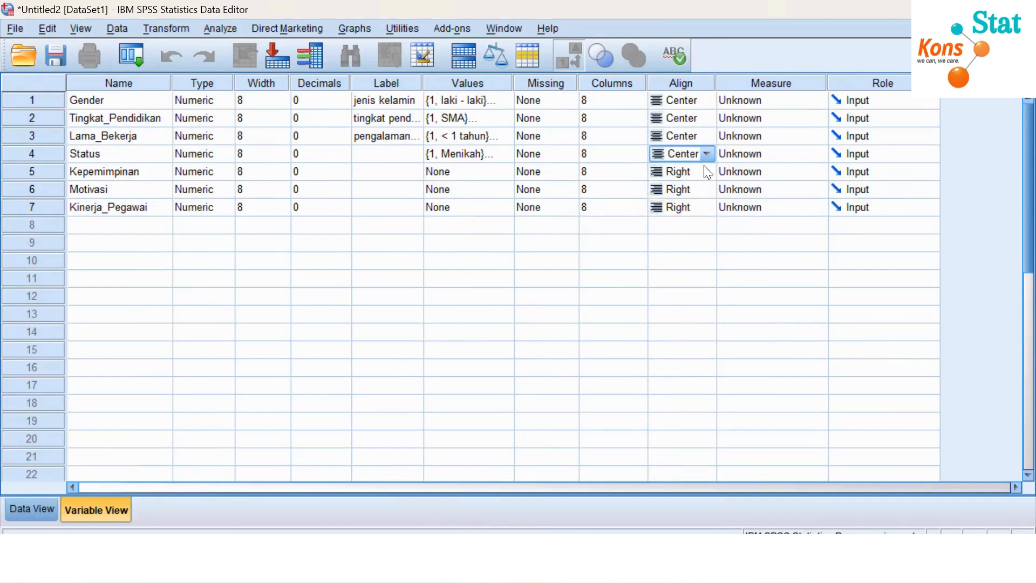
# Set the alignment of the Kepemimpinan, Motivasi and Kinerja_Pegawai variables to Center.
pyautogui.click(705, 172)
pyautogui.click(706, 173)
pyautogui.click(695, 221)
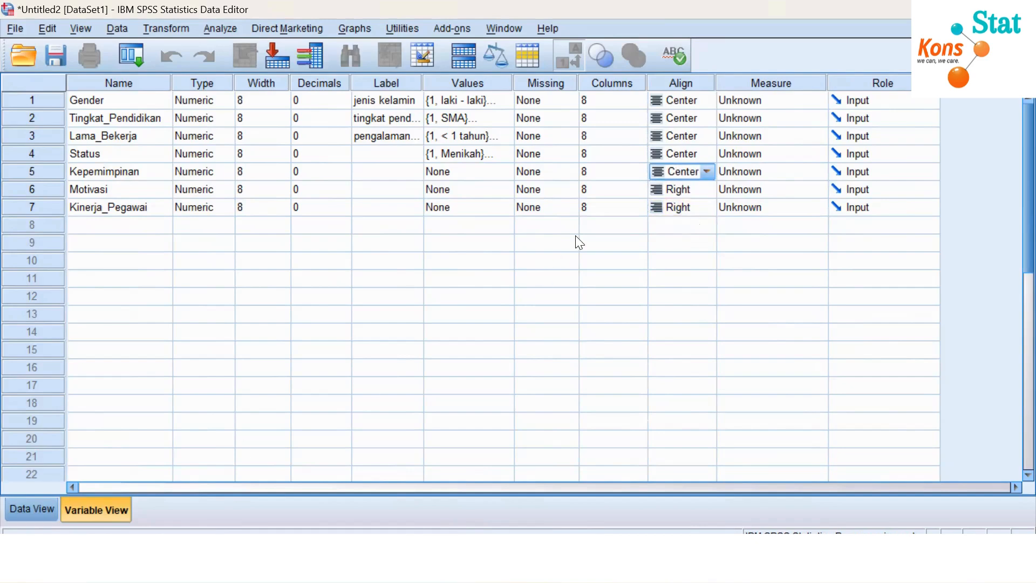
pyautogui.click(703, 188)
pyautogui.click(705, 189)
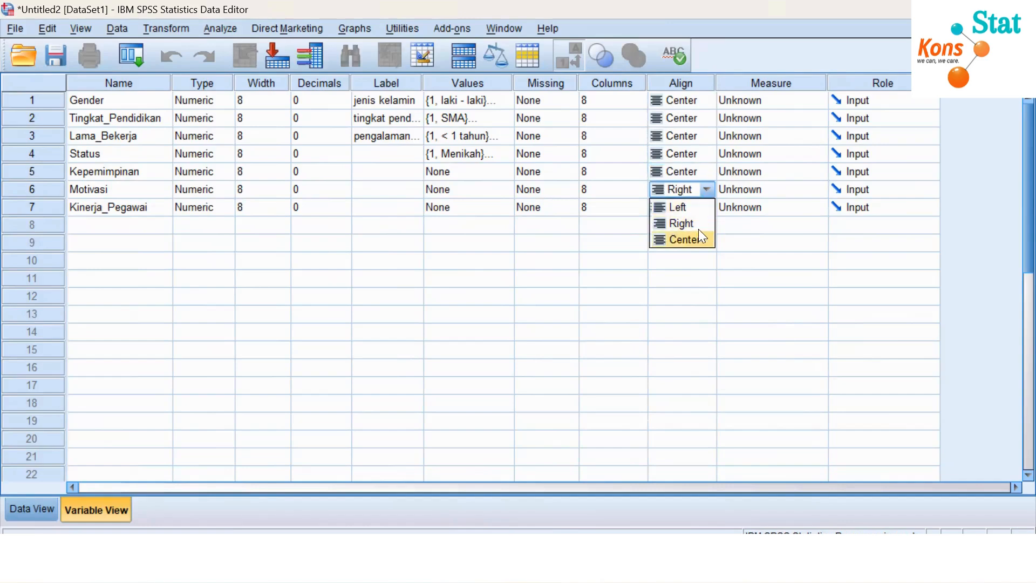
pyautogui.click(697, 238)
pyautogui.click(707, 209)
pyautogui.click(705, 208)
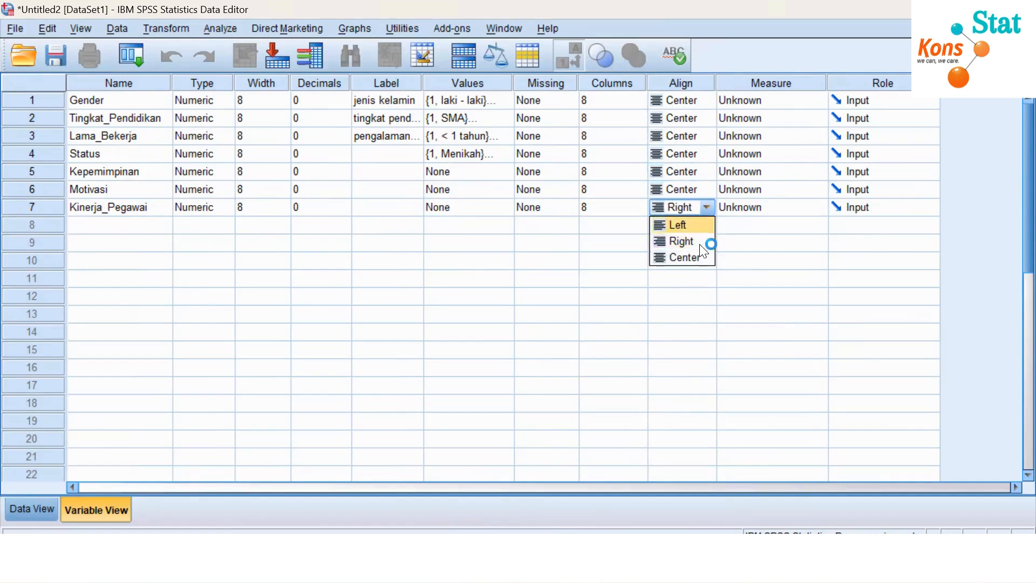
pyautogui.click(695, 255)
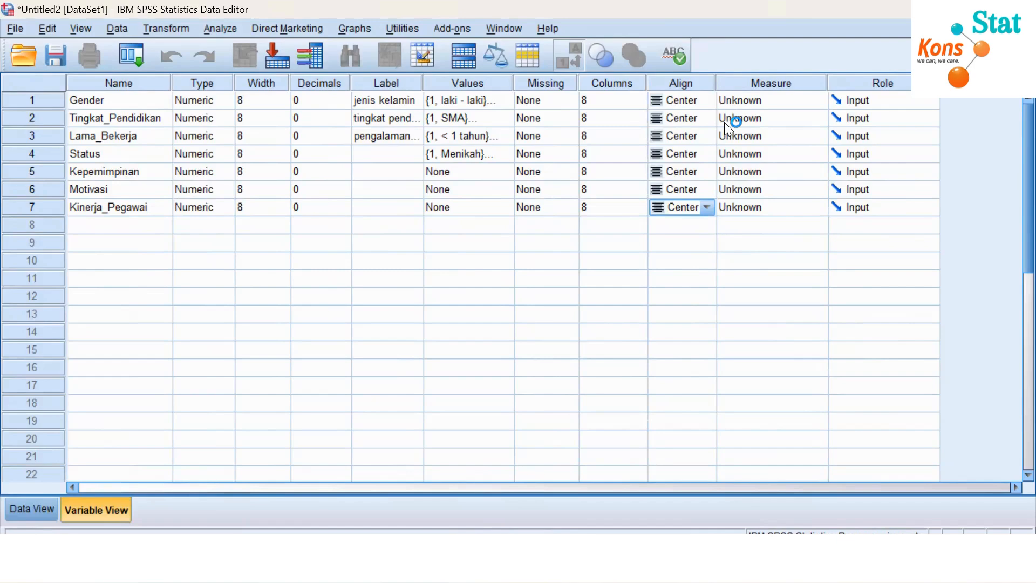
# Set the Gender variable's measure to Nominal and review its value labels.
pyautogui.click(752, 98)
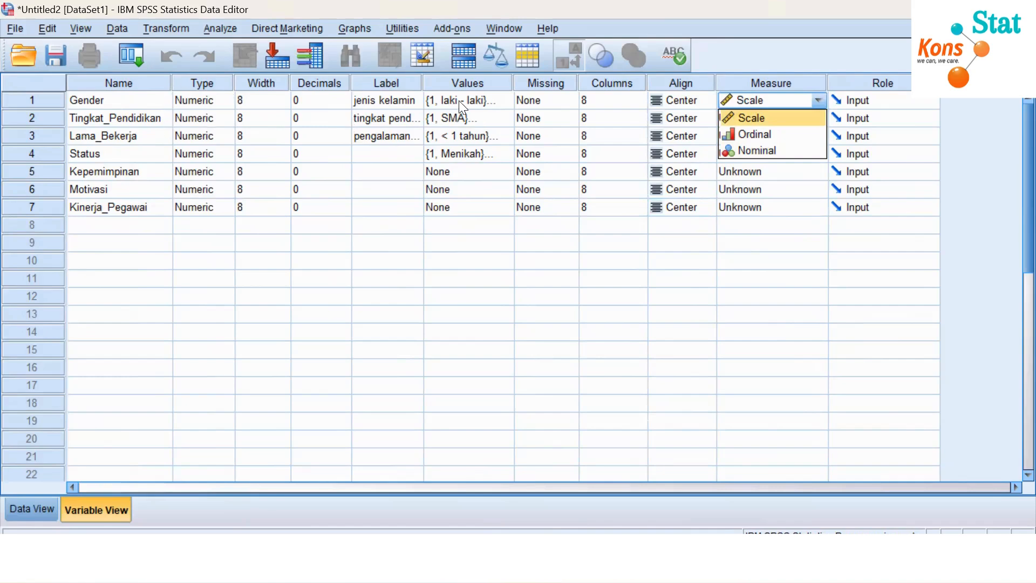
pyautogui.click(784, 151)
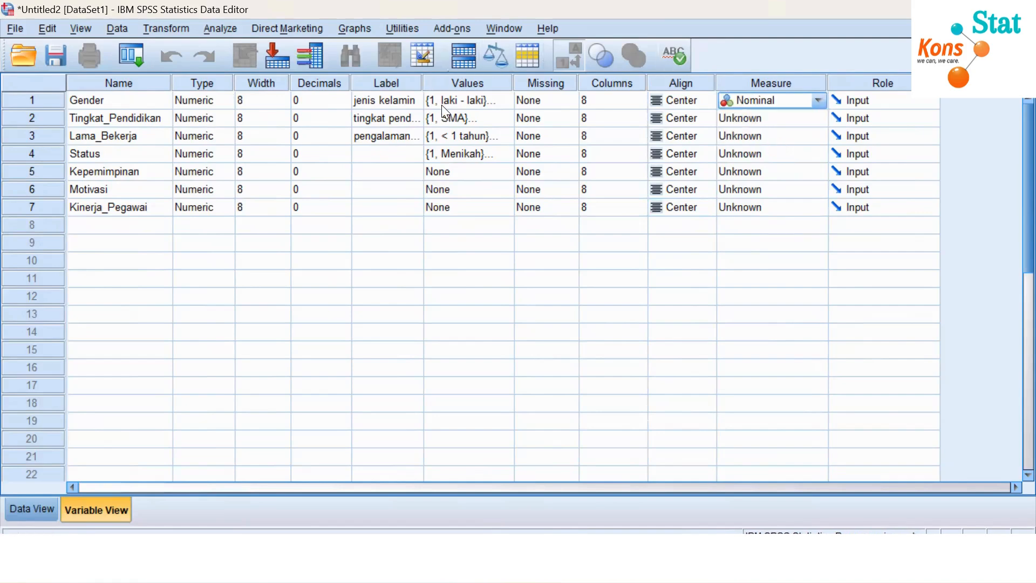
pyautogui.doubleClick(499, 100)
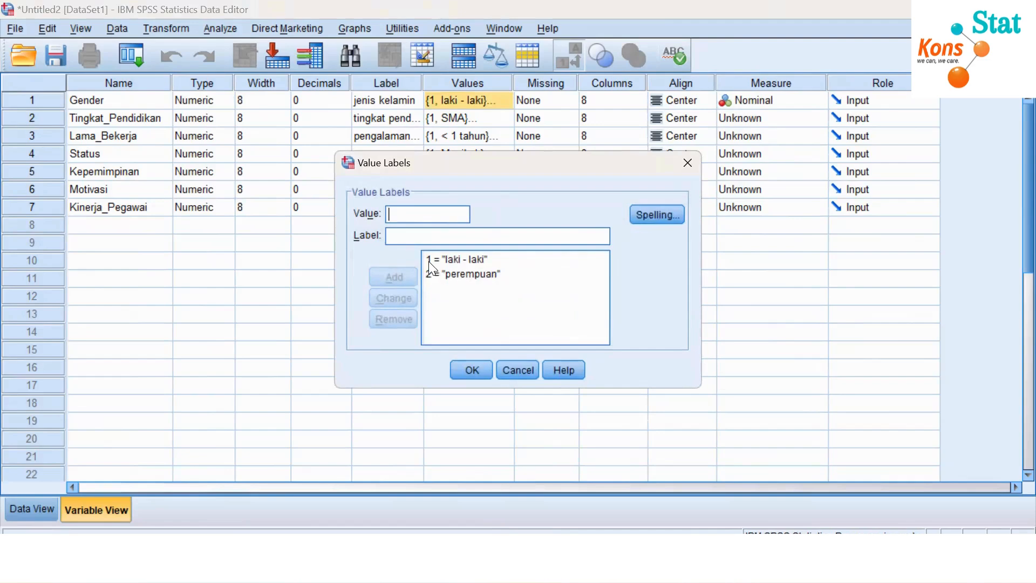
pyautogui.click(479, 274)
pyautogui.click(464, 261)
pyautogui.click(460, 278)
pyautogui.click(468, 367)
# Review the Tingkat_Pendidikan variable's value labels and set its measure to Ordinal.
pyautogui.click(522, 119)
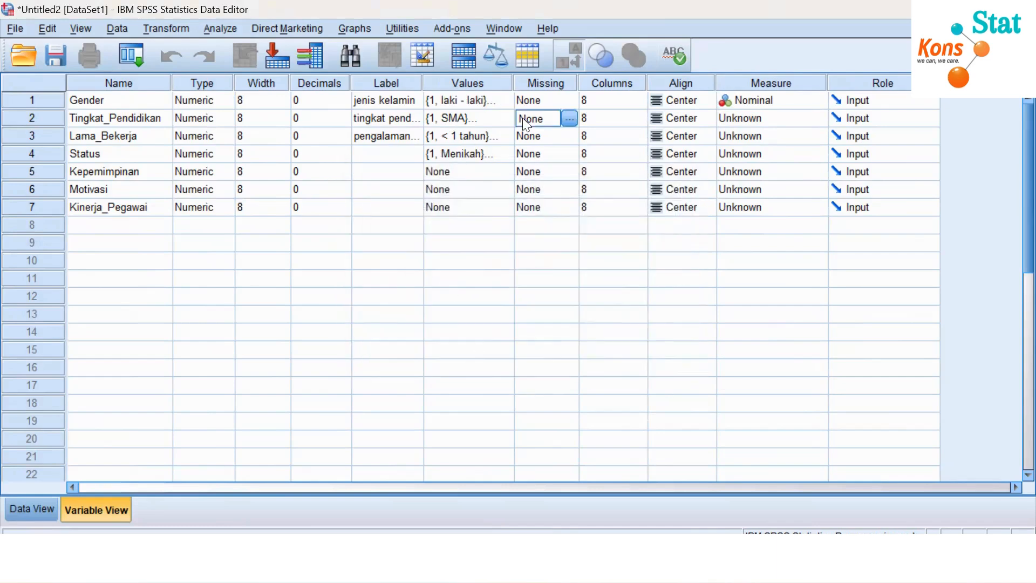
pyautogui.click(502, 118)
pyautogui.click(503, 117)
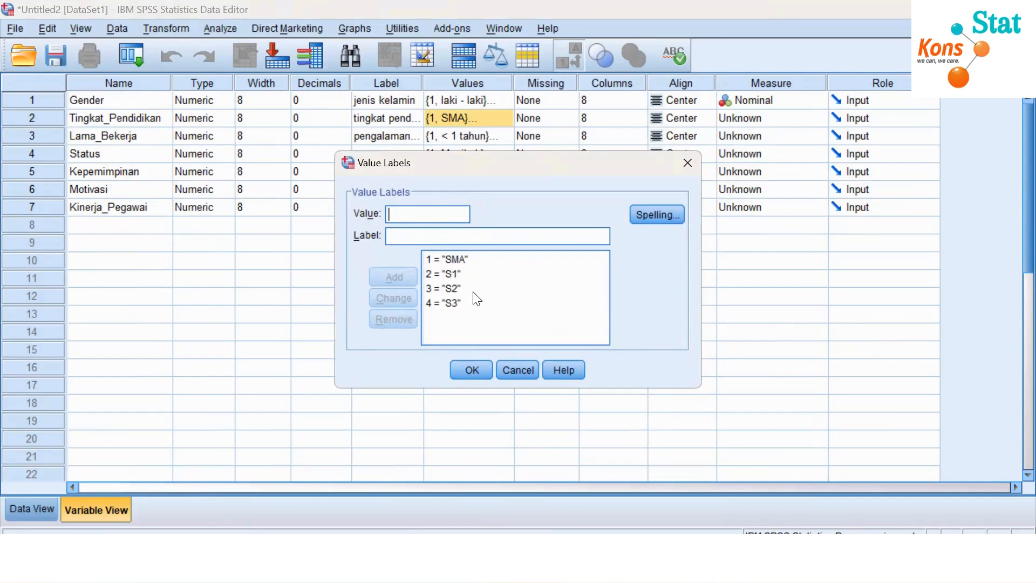
pyautogui.click(471, 369)
pyautogui.click(798, 120)
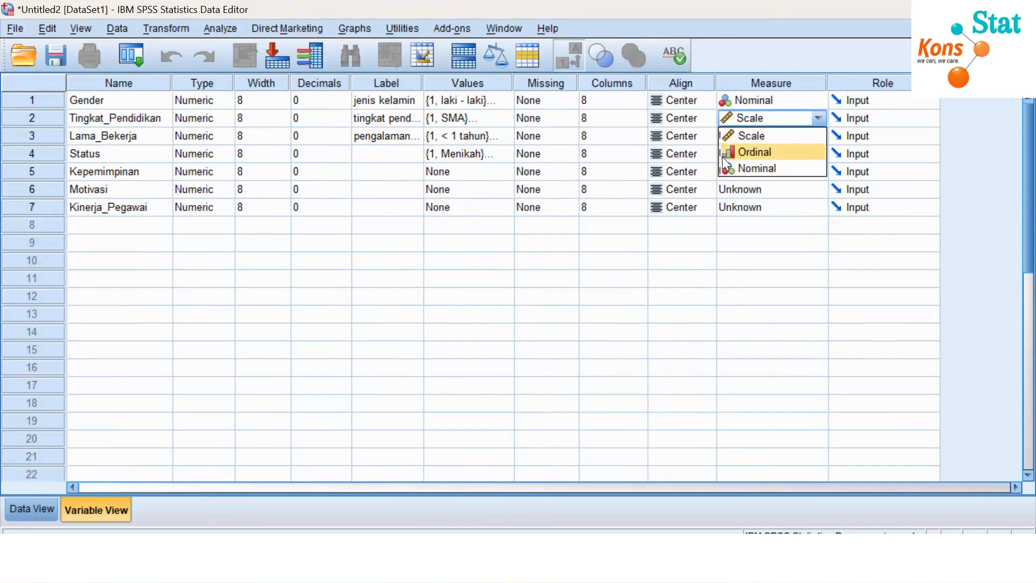
pyautogui.click(779, 152)
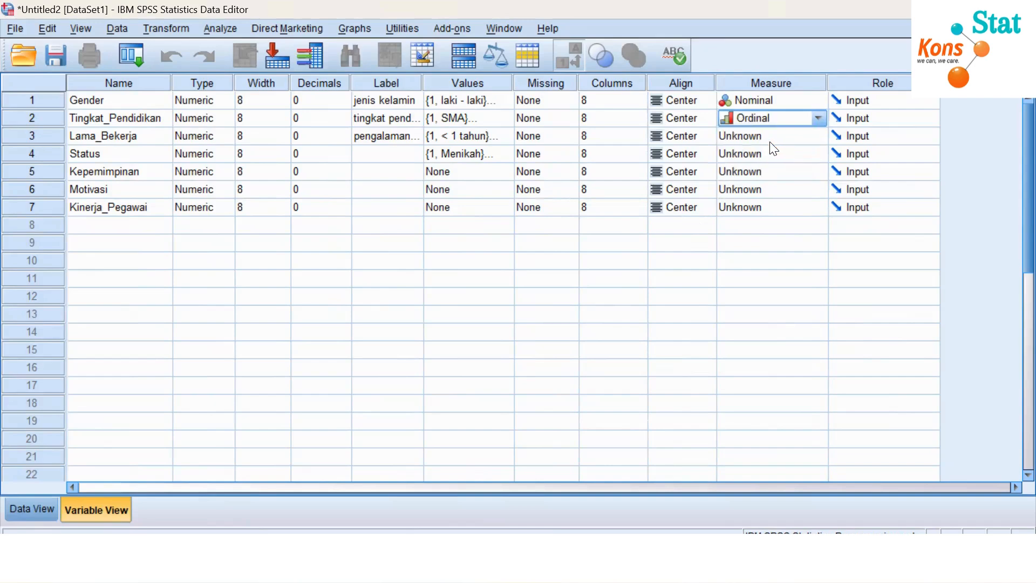
# Set the Lama_Bekerja variable's measure to Ordinal and review its value labels.
pyautogui.click(771, 139)
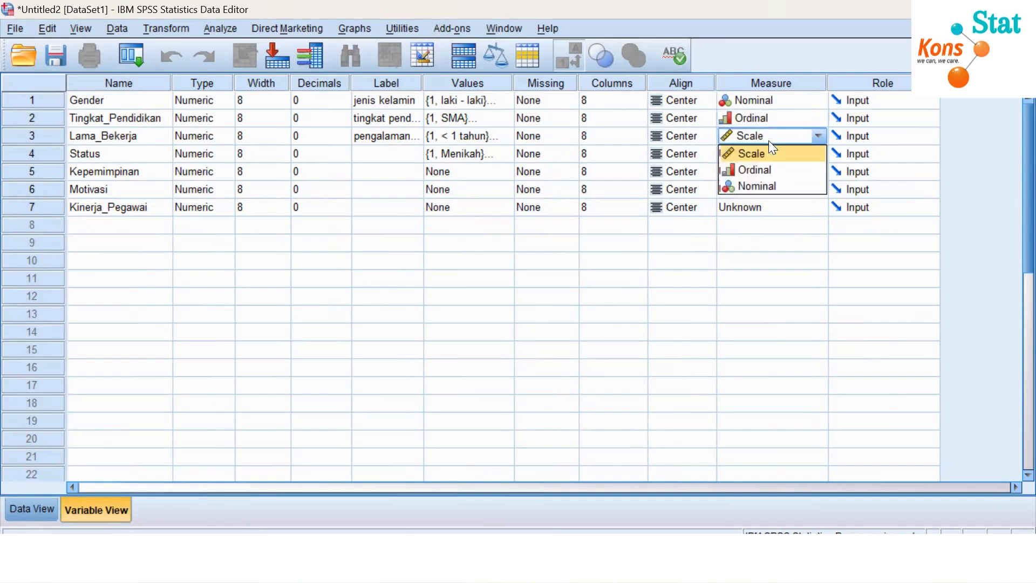
pyautogui.click(774, 171)
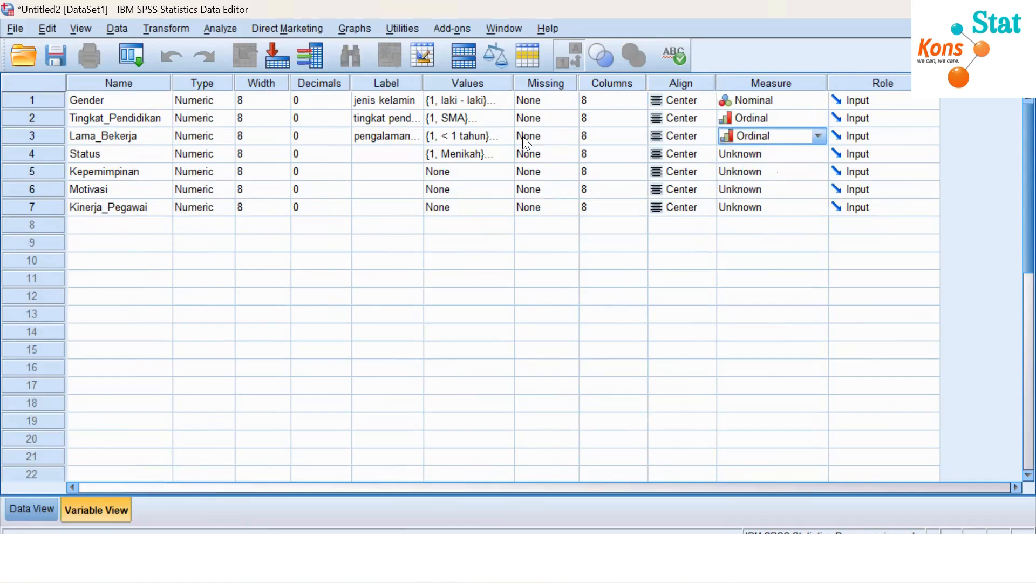
pyautogui.click(490, 135)
pyautogui.click(505, 136)
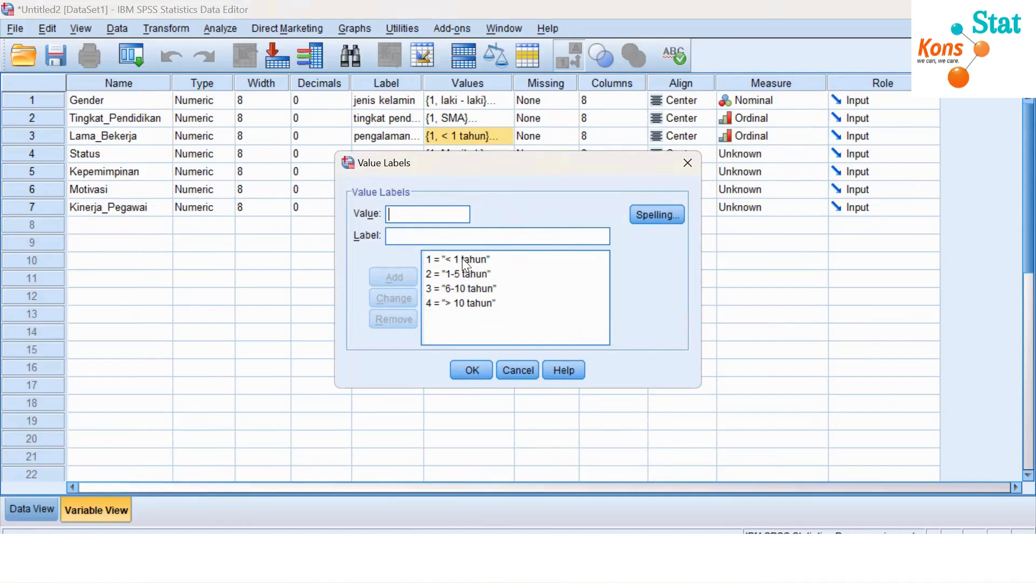
pyautogui.click(461, 365)
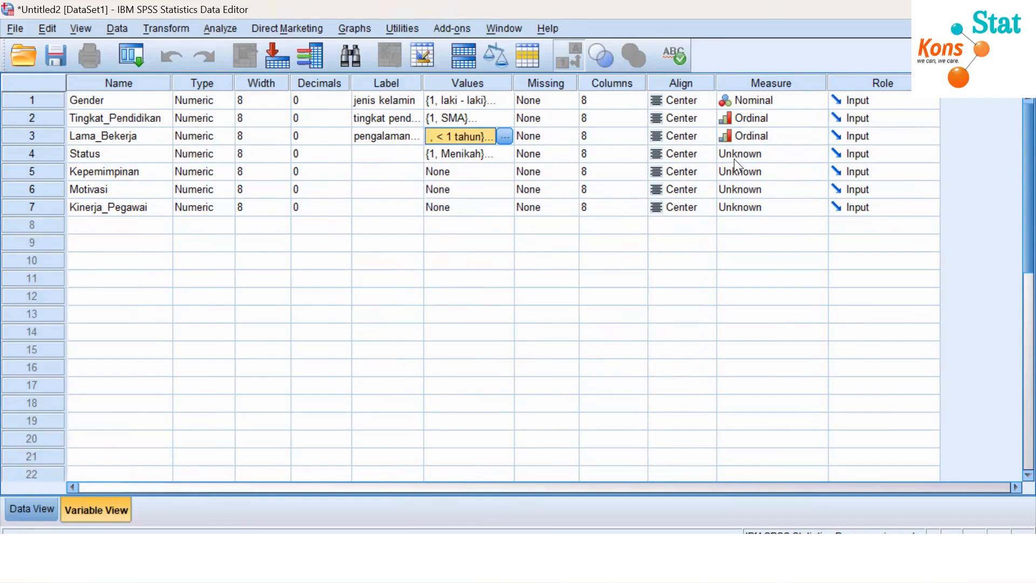
# Set the Status variable's measure to Nominal, checking its value labels before and after the change.
pyautogui.click(462, 155)
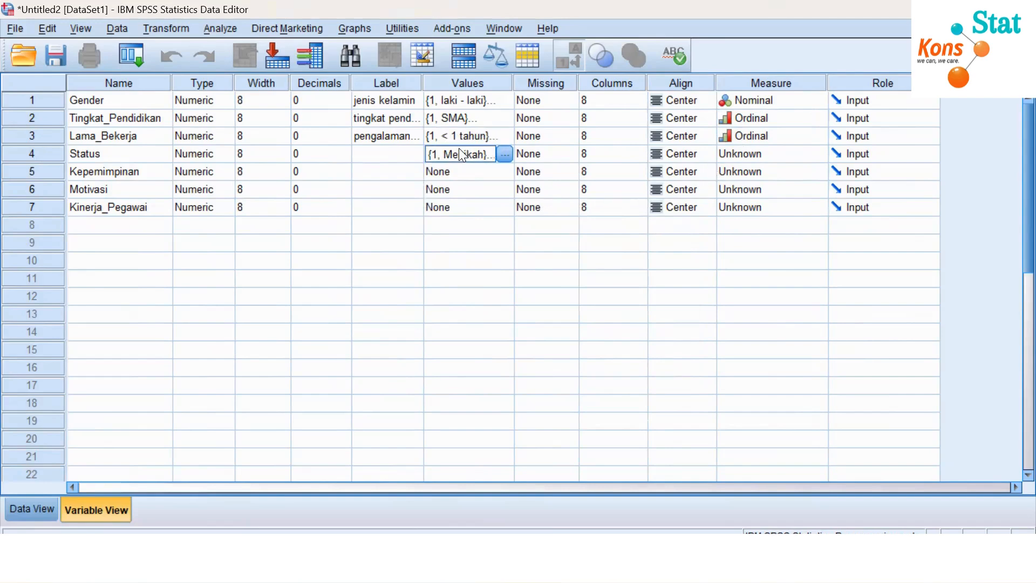
pyautogui.click(503, 154)
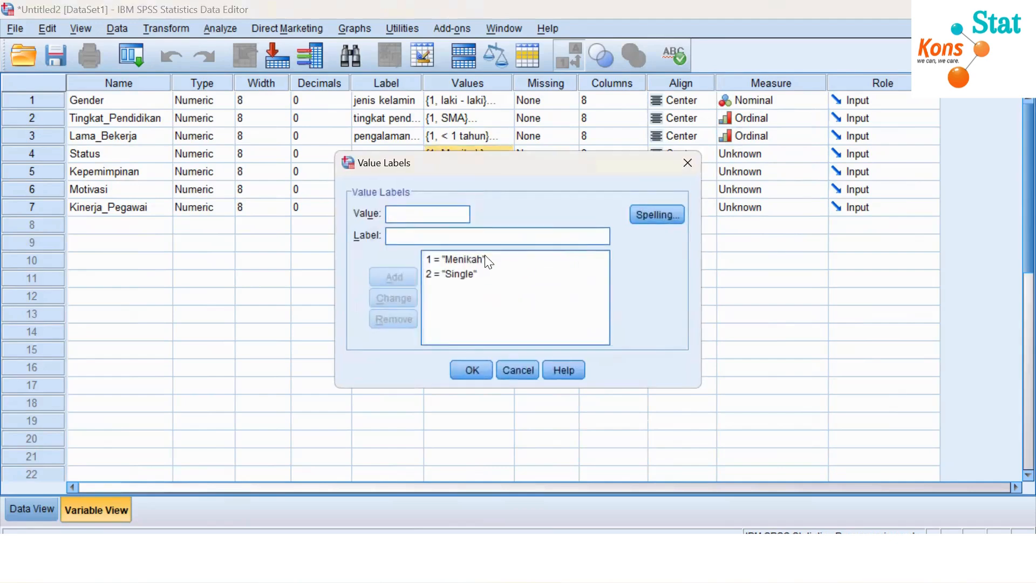
pyautogui.click(472, 366)
pyautogui.click(765, 155)
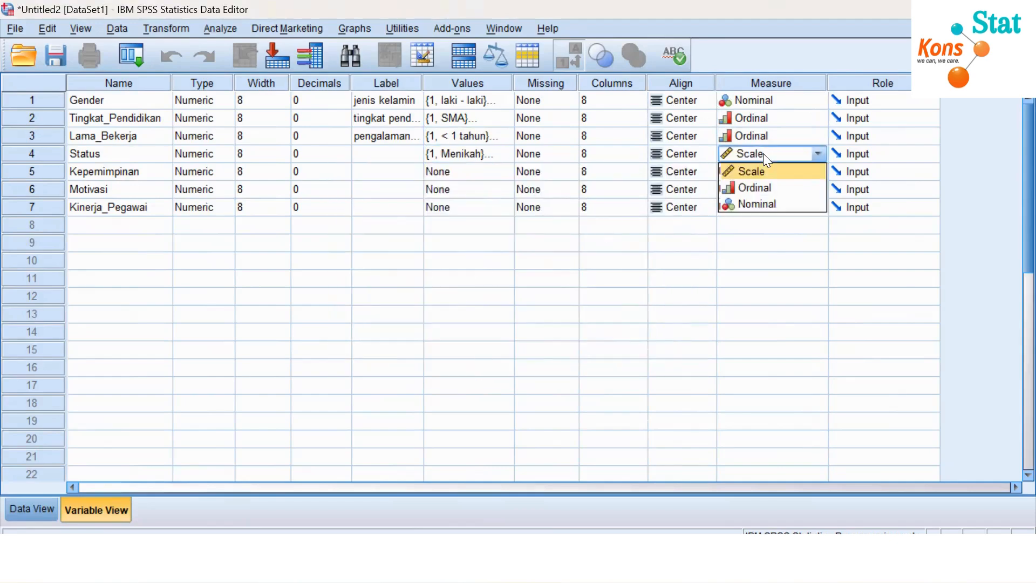
pyautogui.click(758, 203)
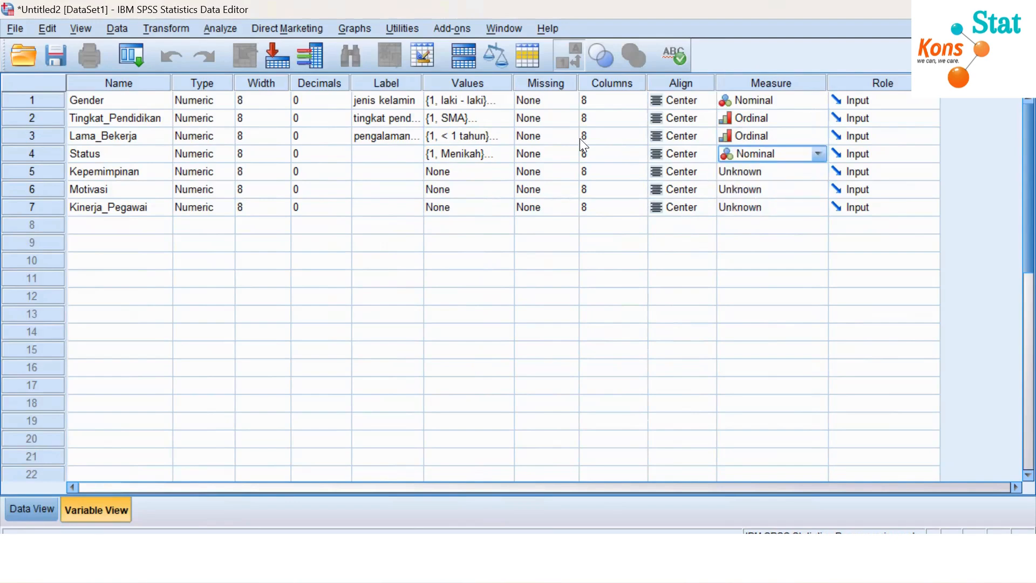
pyautogui.click(496, 154)
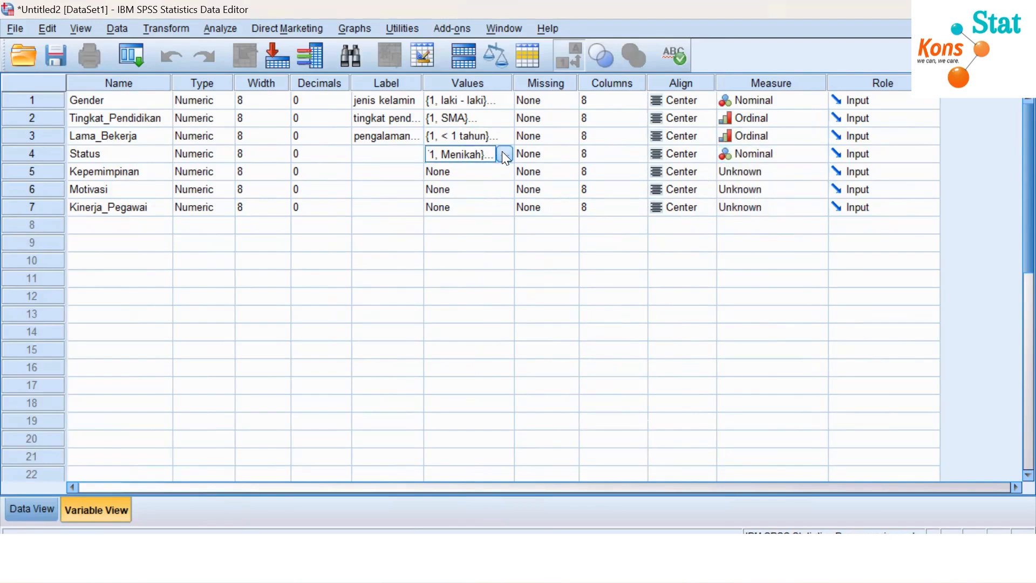
pyautogui.click(502, 153)
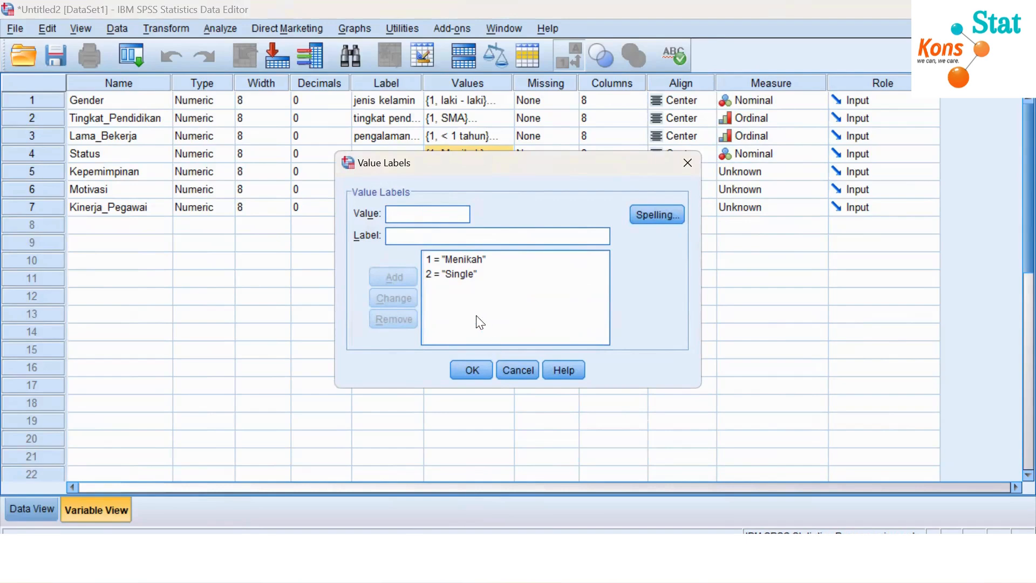
pyautogui.click(466, 370)
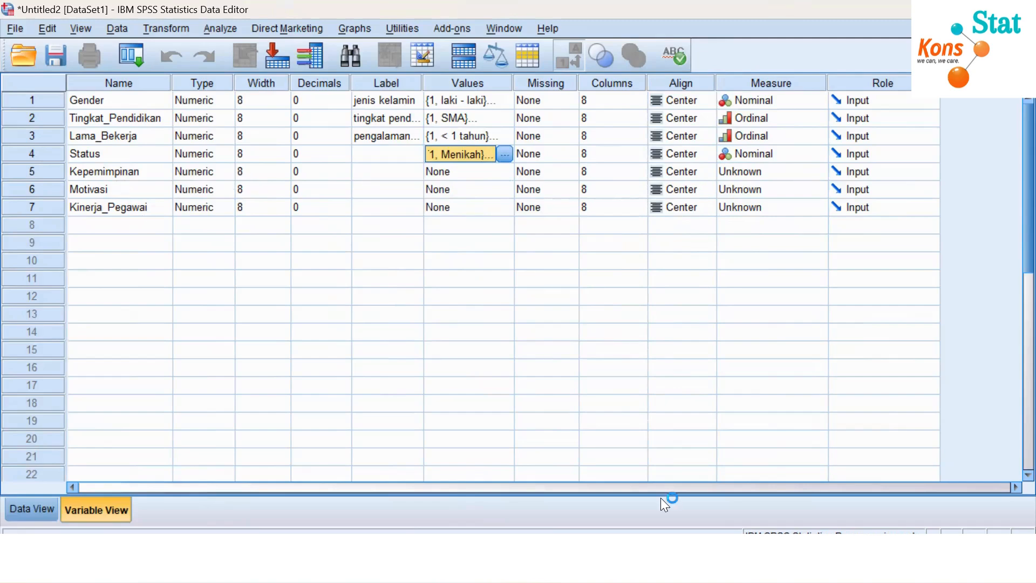
# Set the measure of the Kepemimpinan, Motivasi and Kinerja_Pegawai variables to Scale.
pyautogui.click(600, 556)
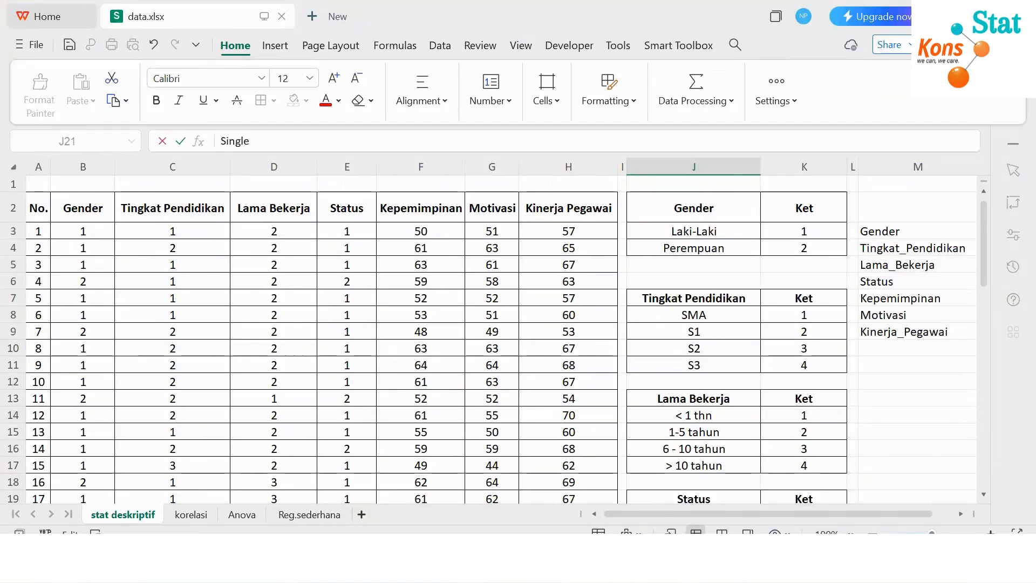
pyautogui.click(629, 556)
pyautogui.click(780, 177)
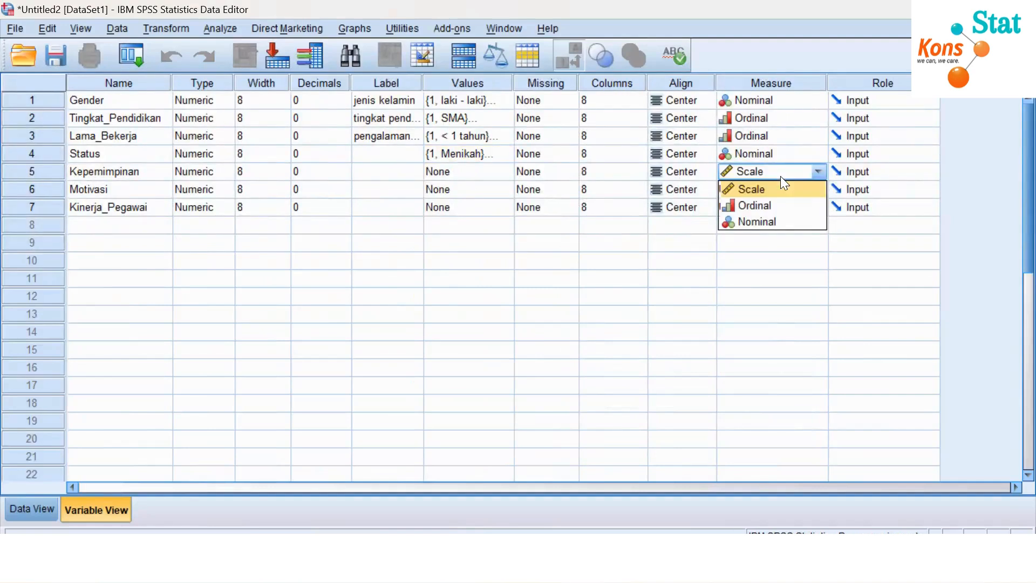
pyautogui.click(776, 188)
pyautogui.click(775, 188)
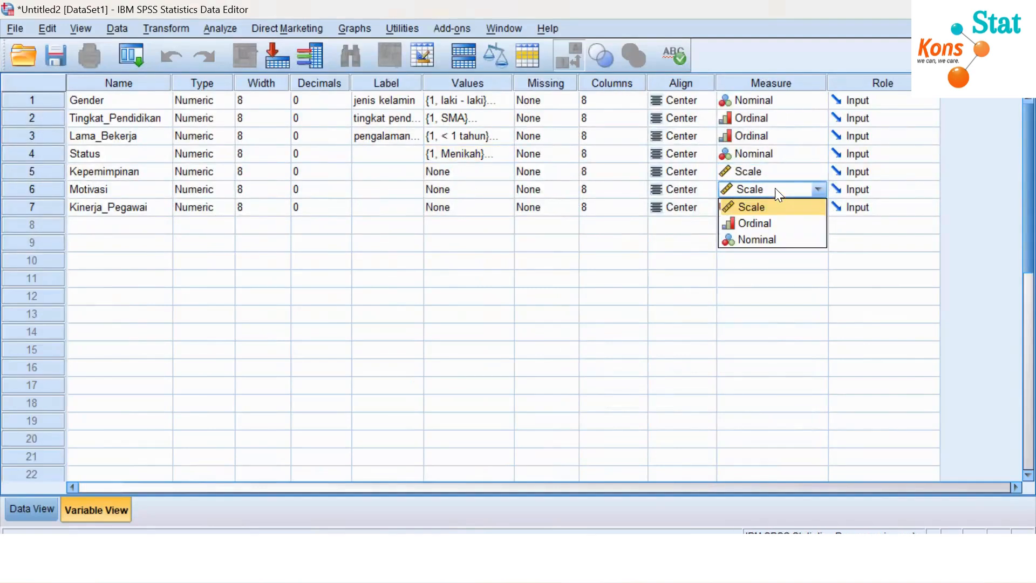
pyautogui.click(775, 205)
pyautogui.click(772, 207)
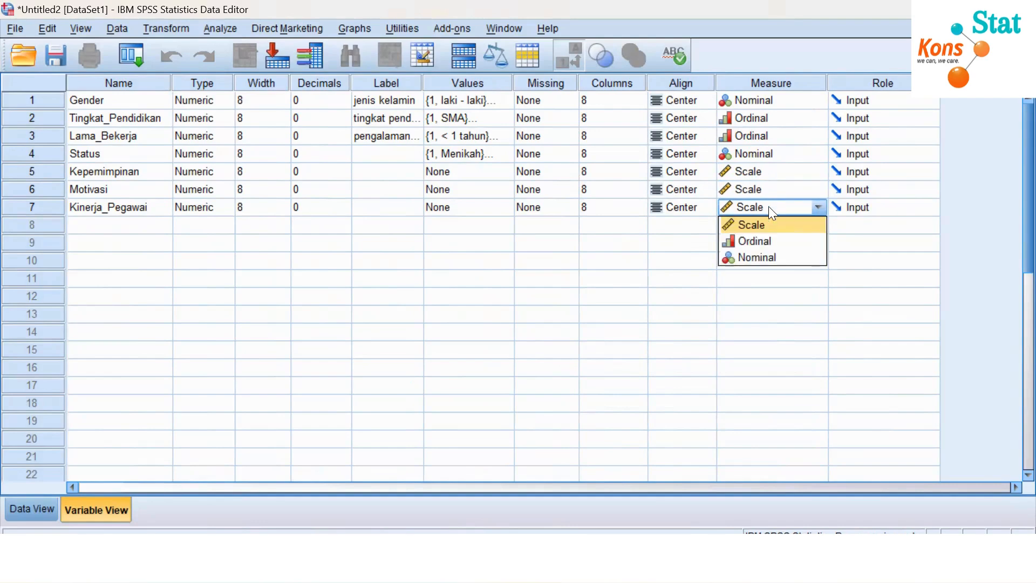
pyautogui.click(756, 226)
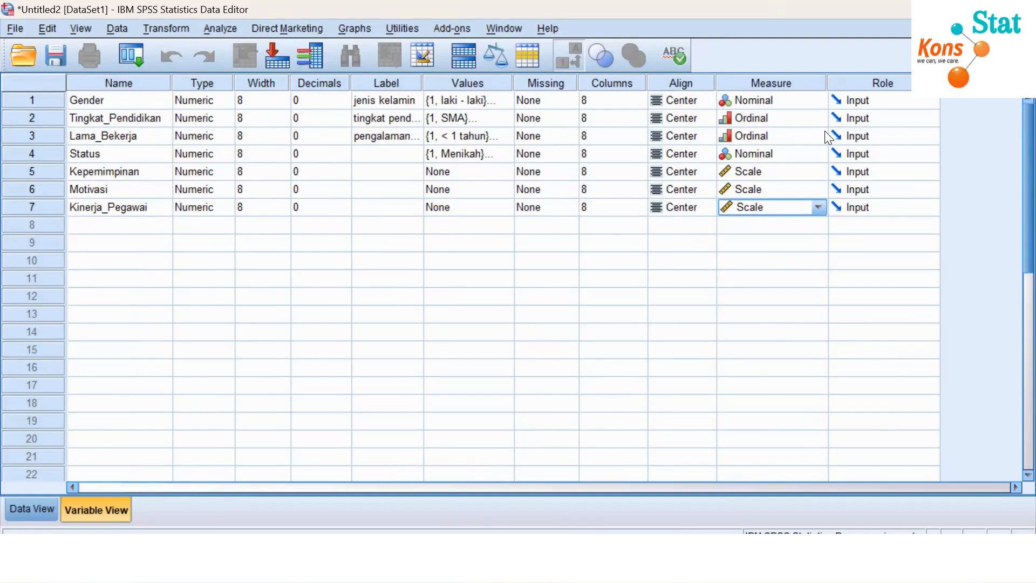
# Examine the role options of Gender and Tingkat_Pendidikan, trying Partition on Tingkat_Pendidikan and setting both roles to Input.
pyautogui.click(876, 100)
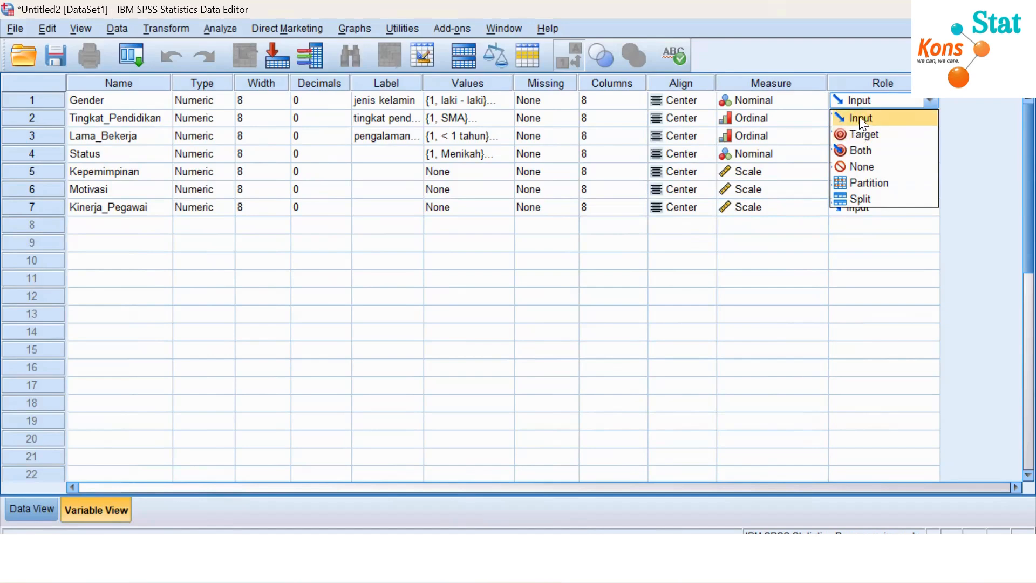
pyautogui.click(859, 117)
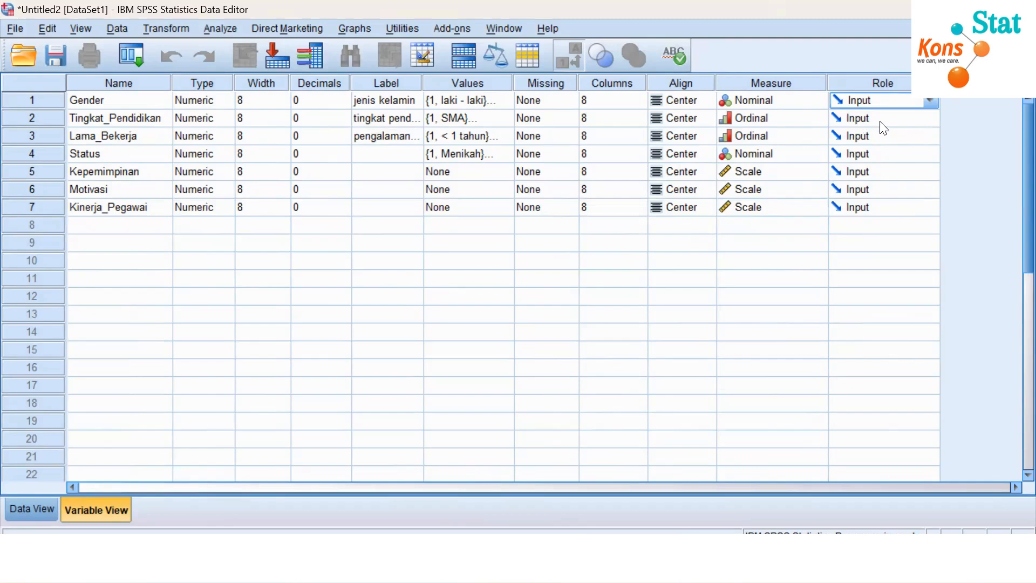
pyautogui.click(880, 122)
pyautogui.click(931, 119)
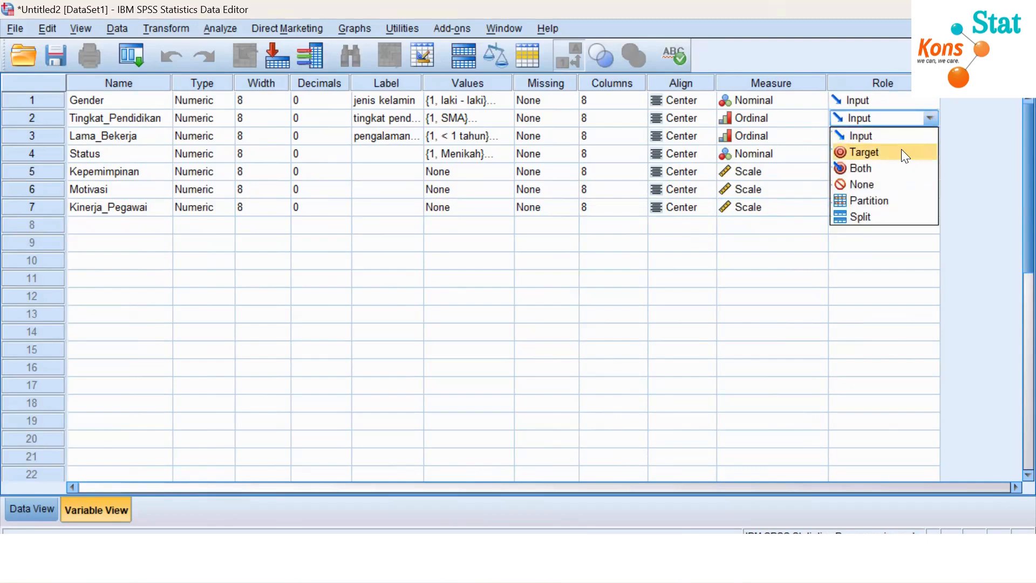
pyautogui.click(895, 163)
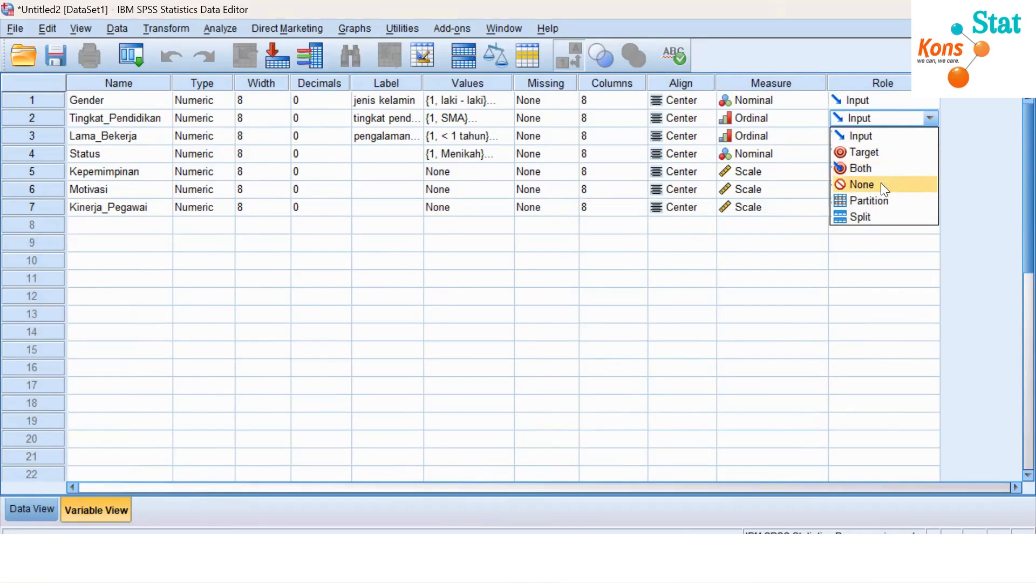
pyautogui.click(885, 202)
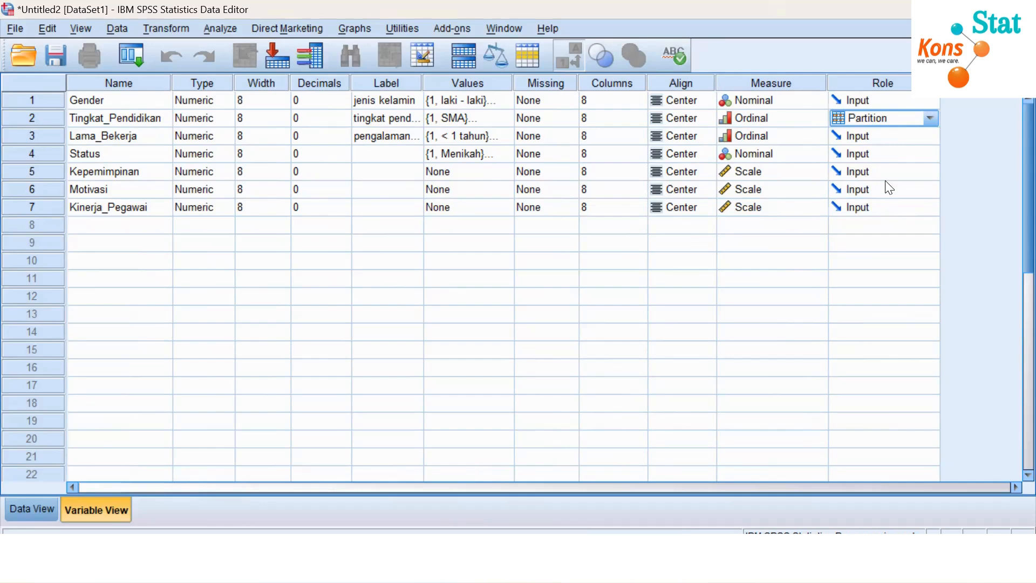
pyautogui.click(931, 118)
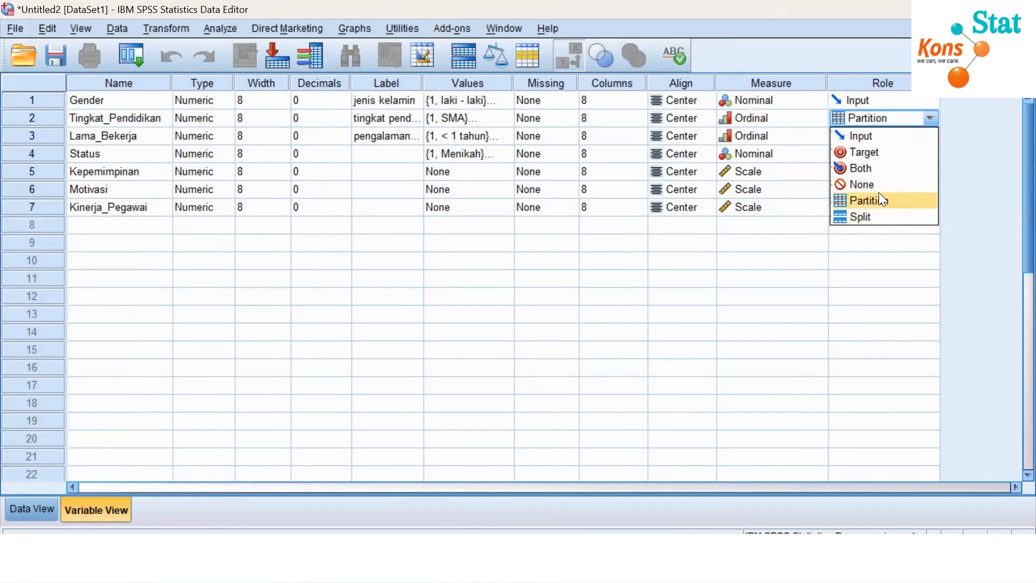
pyautogui.click(871, 138)
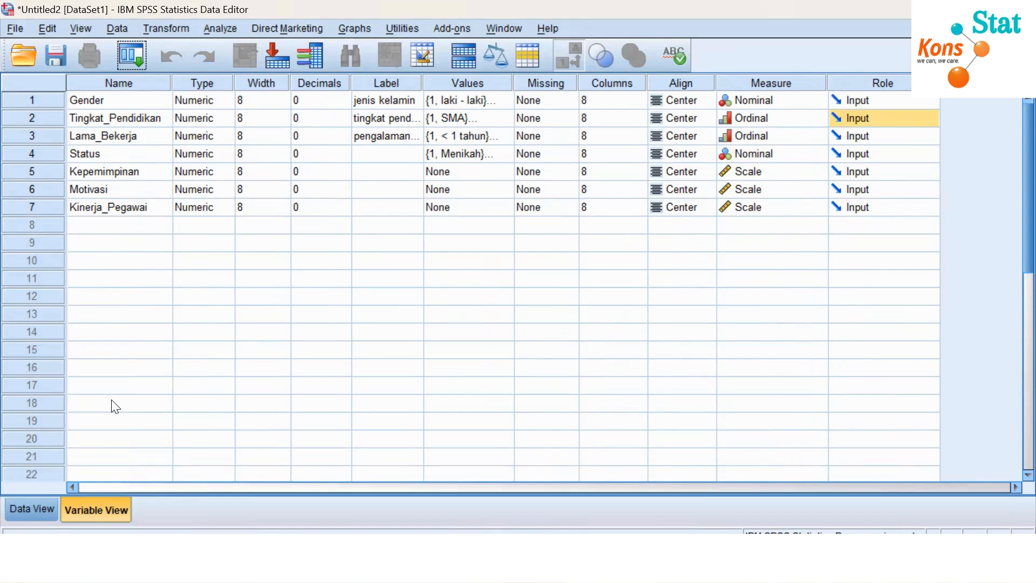
# Widen the data columns Tingkat_Pendidikan and Kinerja_Pegawai to about 12, Kepemimpinan to 9 and Lama_Bekerja to 10, and check the variable definitions.
pyautogui.click(49, 512)
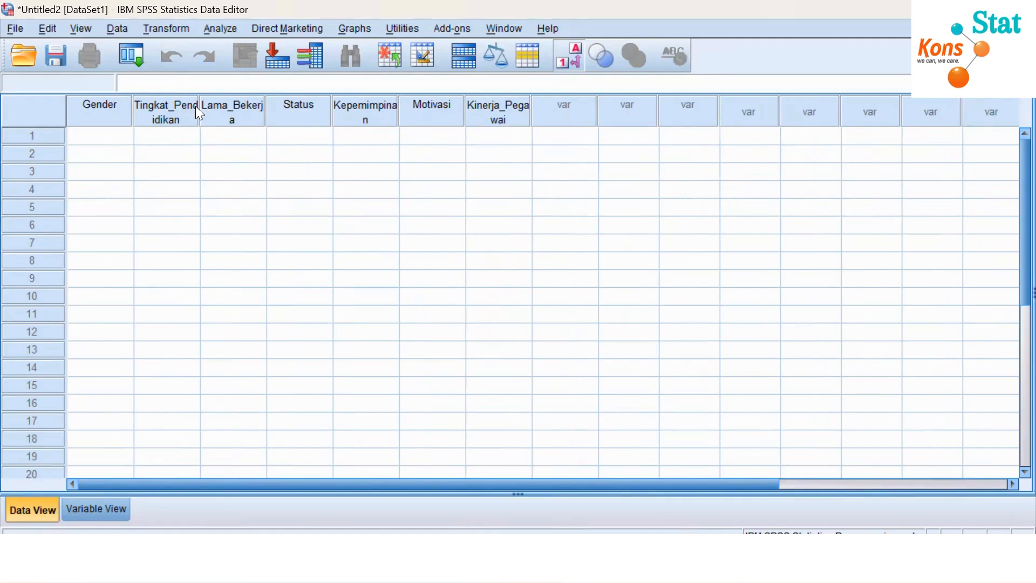
pyautogui.moveTo(198, 108); pyautogui.dragTo(227, 119)
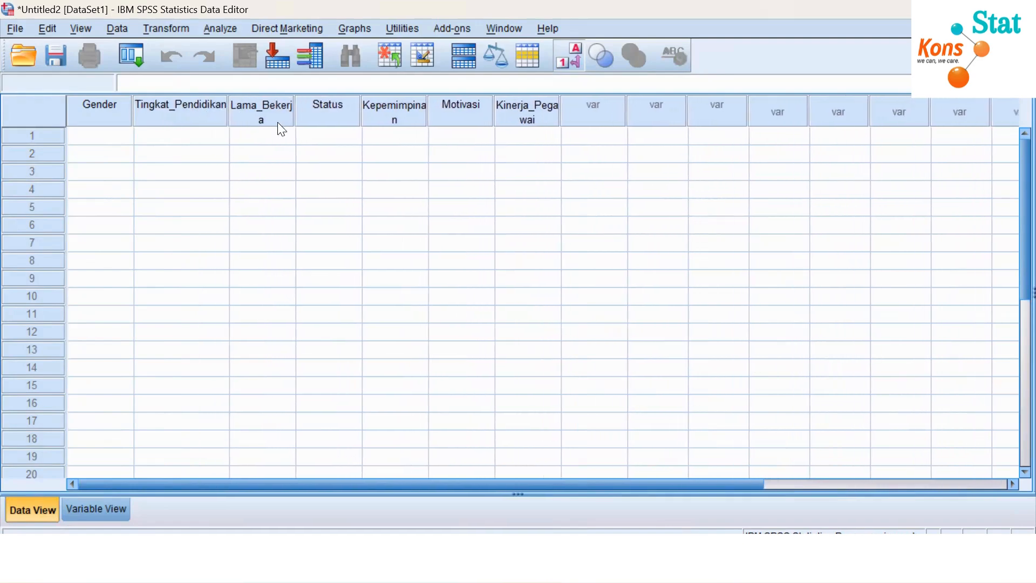
pyautogui.click(300, 118)
pyautogui.click(568, 116)
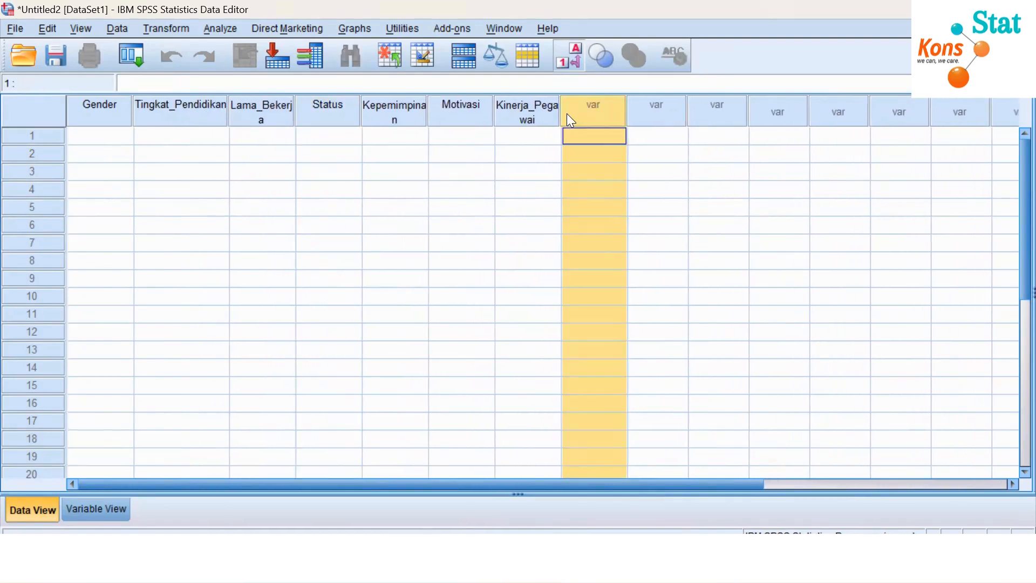
pyautogui.moveTo(559, 114); pyautogui.dragTo(589, 114)
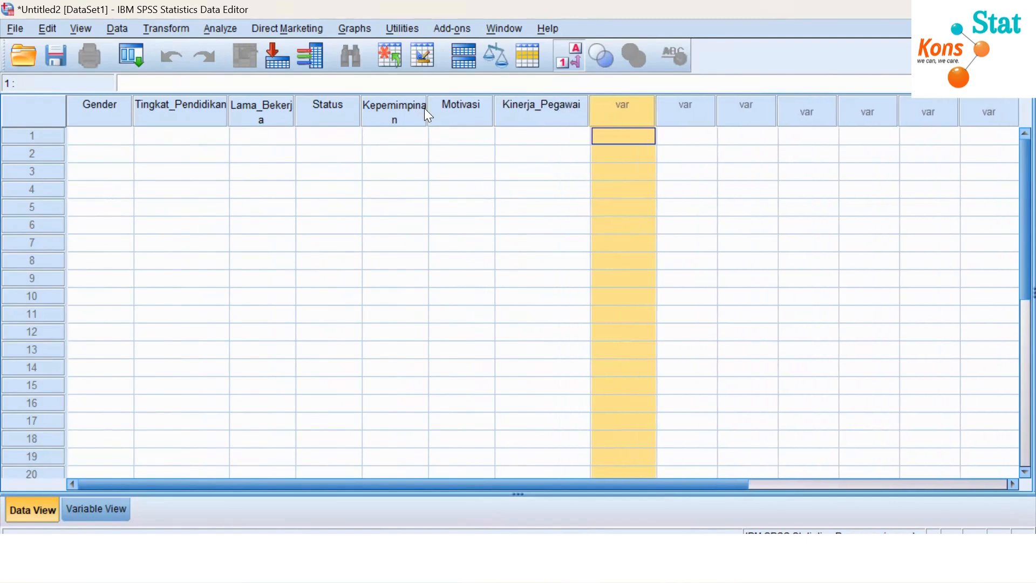
pyautogui.moveTo(427, 107); pyautogui.dragTo(435, 108)
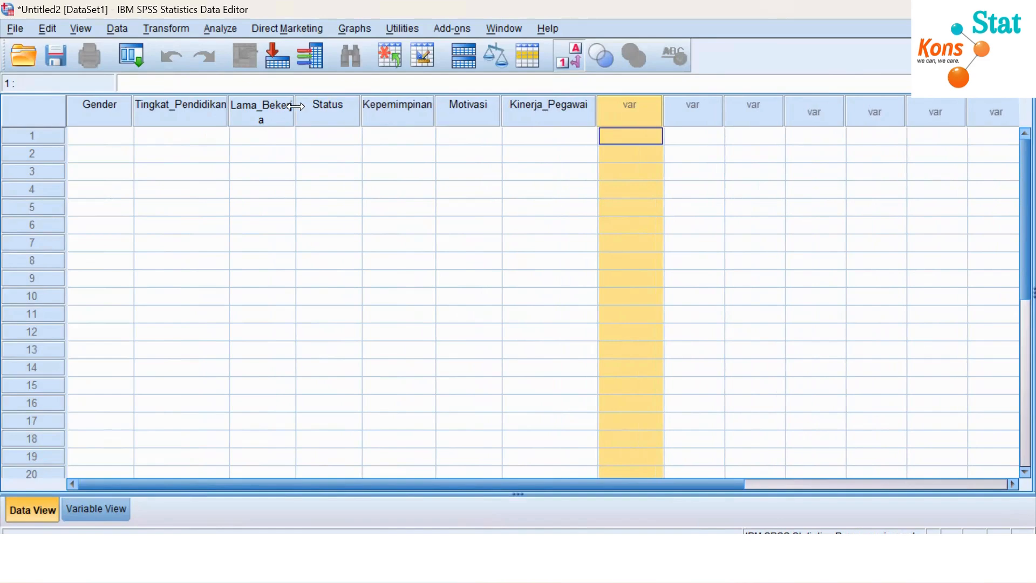
pyautogui.moveTo(298, 106); pyautogui.dragTo(310, 106)
pyautogui.click(736, 175)
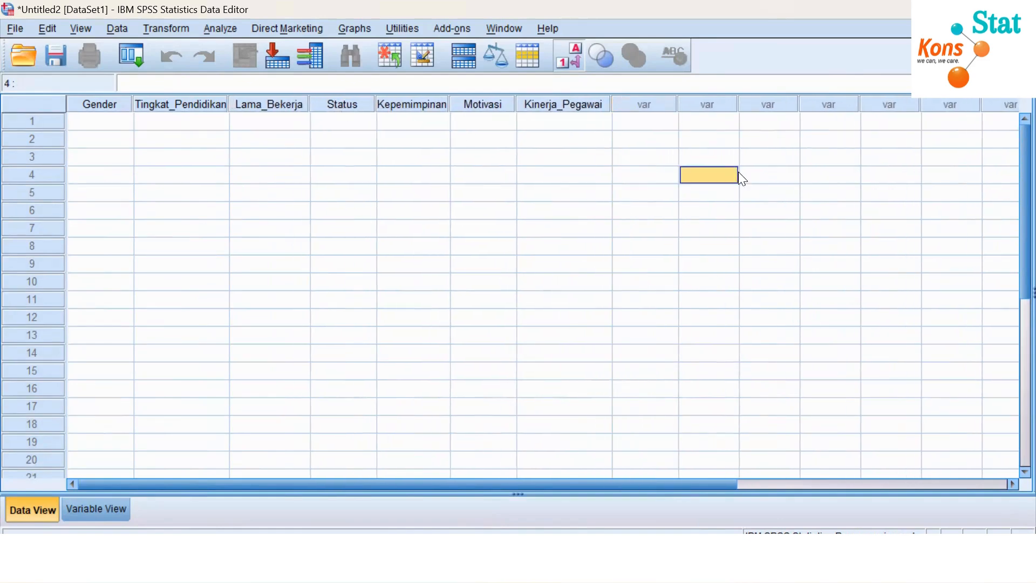
pyautogui.click(96, 507)
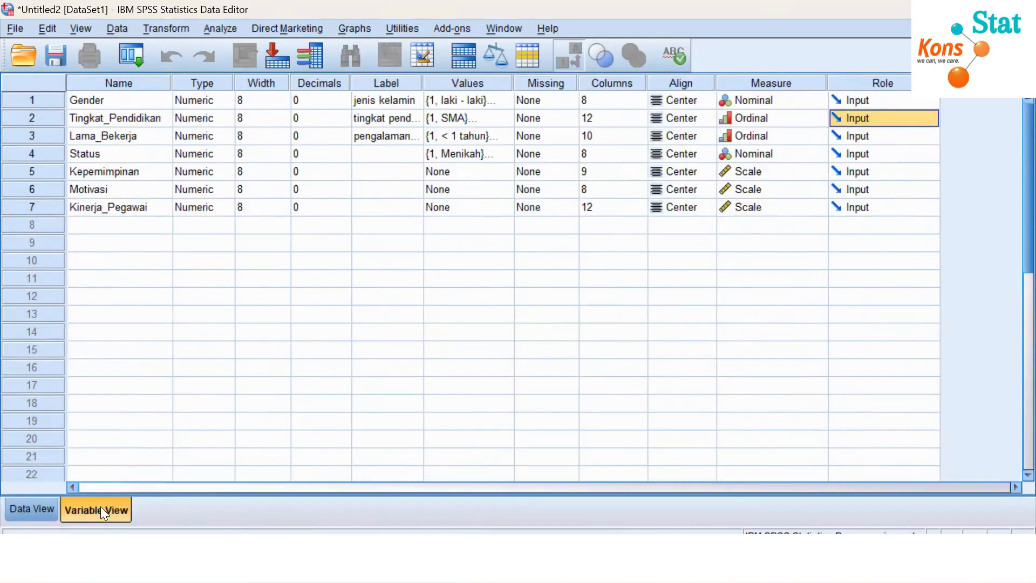
pyautogui.click(47, 507)
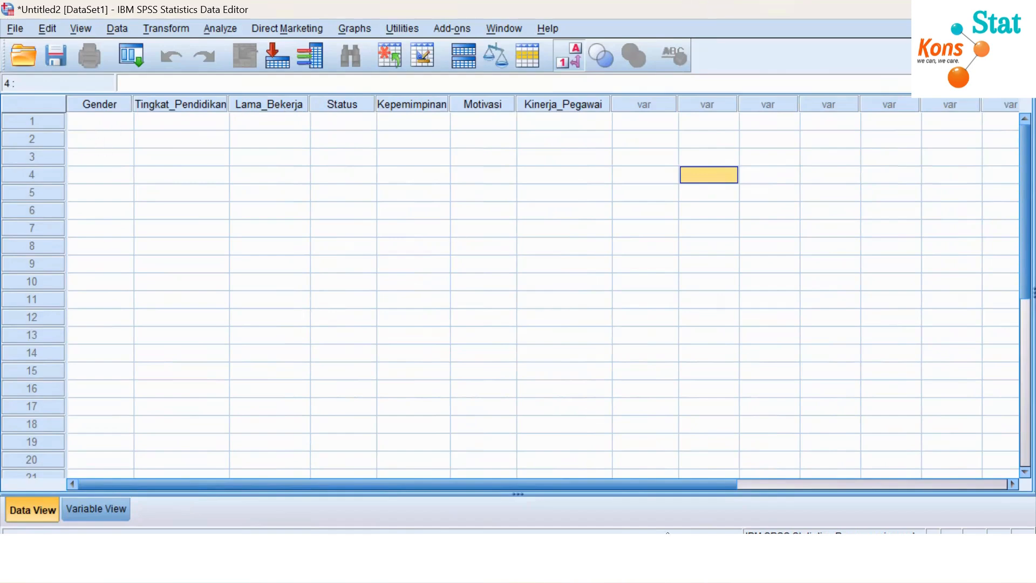
# Switch to data.xlsx and copy the data values from Gender through Kinerja Pegawai, B3:H62, on the stat deskriptif sheet.
pyautogui.moveTo(634, 556)
pyautogui.click(611, 519)
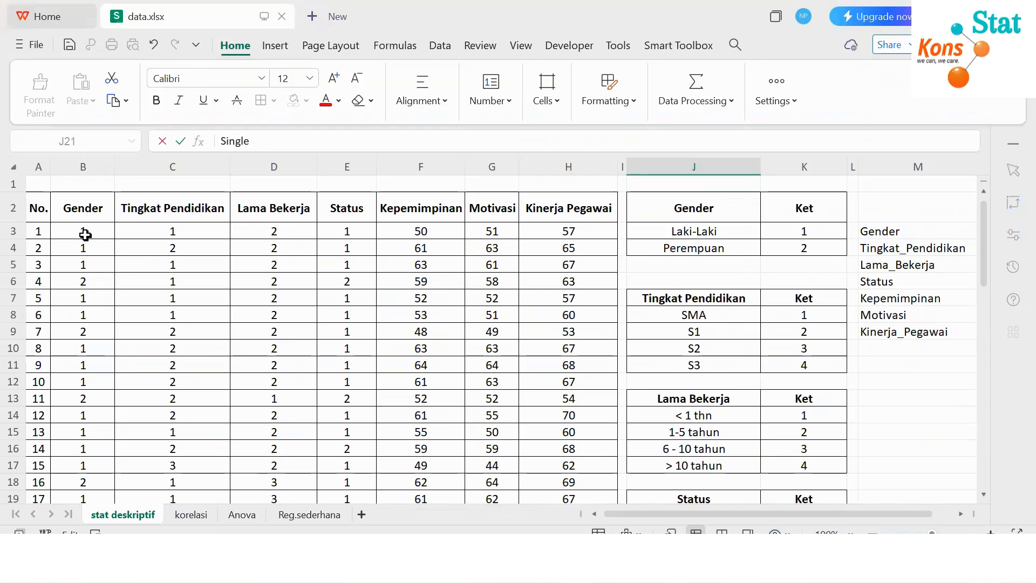
pyautogui.moveTo(83, 233); pyautogui.dragTo(551, 499)
pyautogui.rightClick(424, 231)
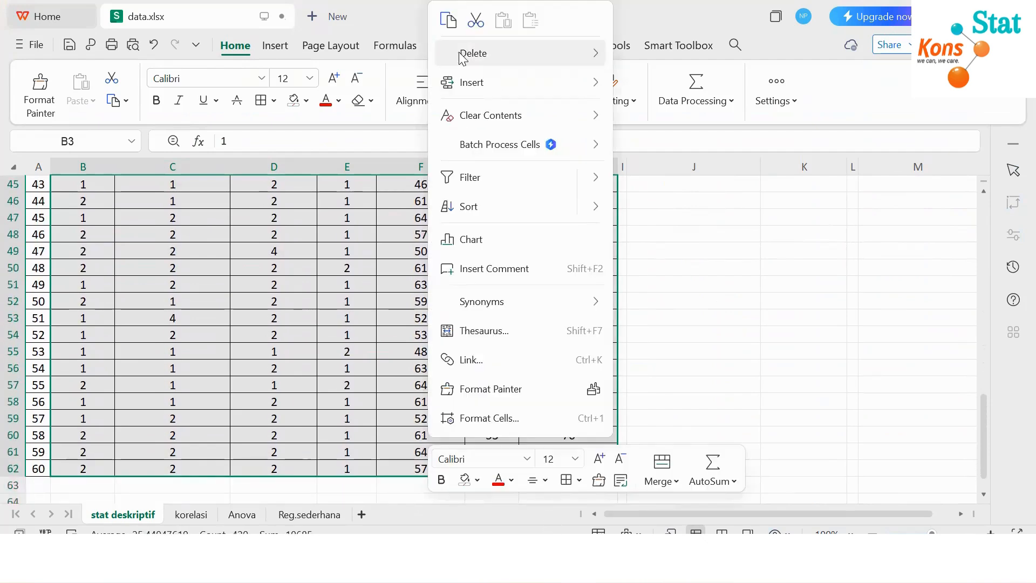
pyautogui.click(449, 20)
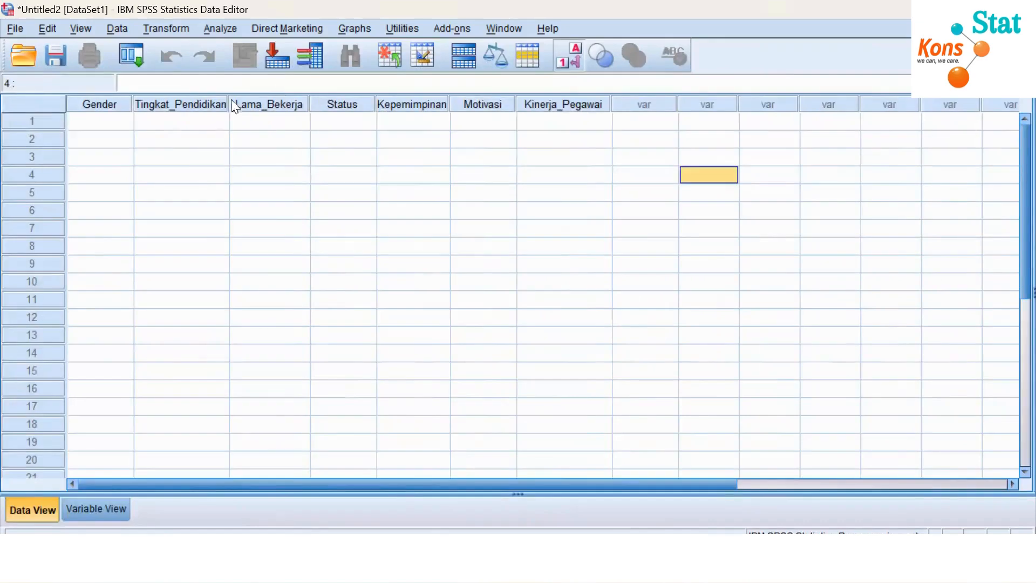
# Paste the copied values into the SPSS data grid, starting at row 1 of the Gender column.
pyautogui.click(120, 122)
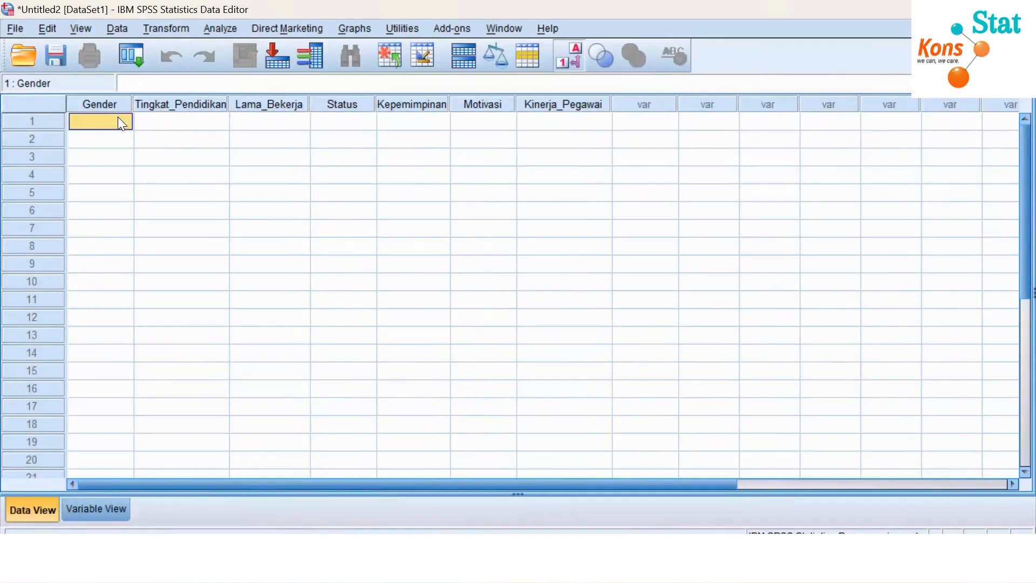
pyautogui.rightClick(103, 119)
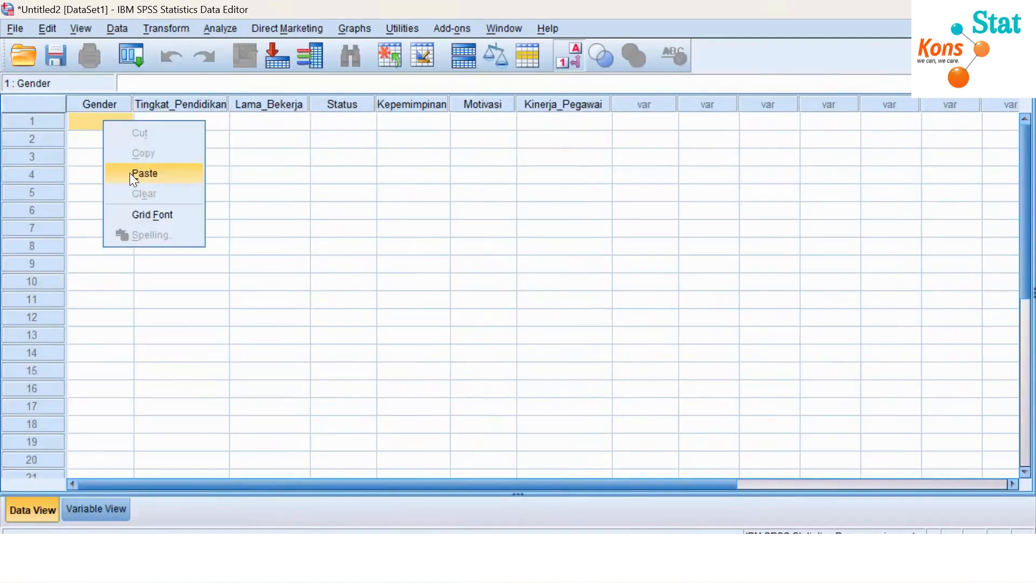
pyautogui.click(144, 172)
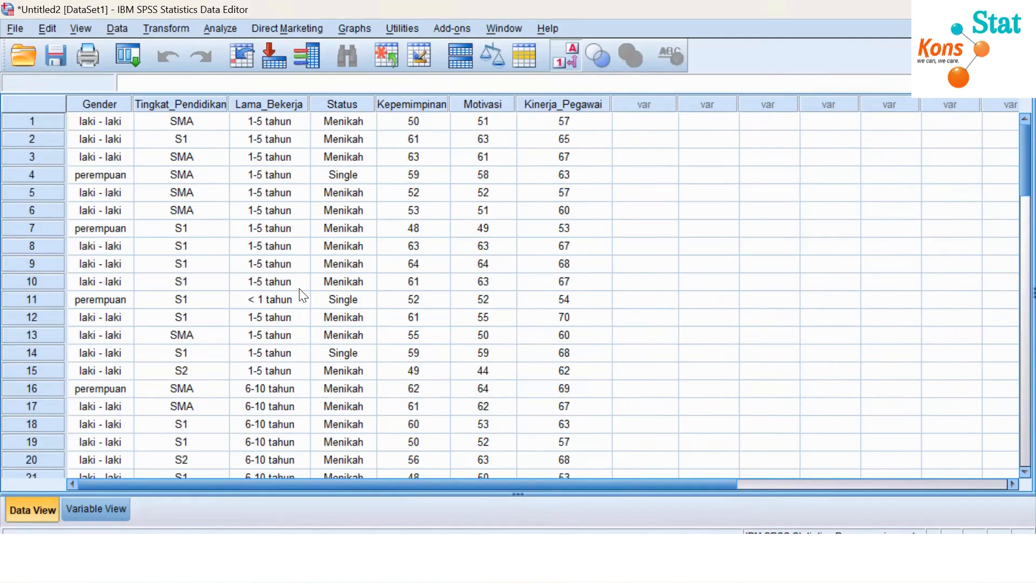
pyautogui.press('super+a')
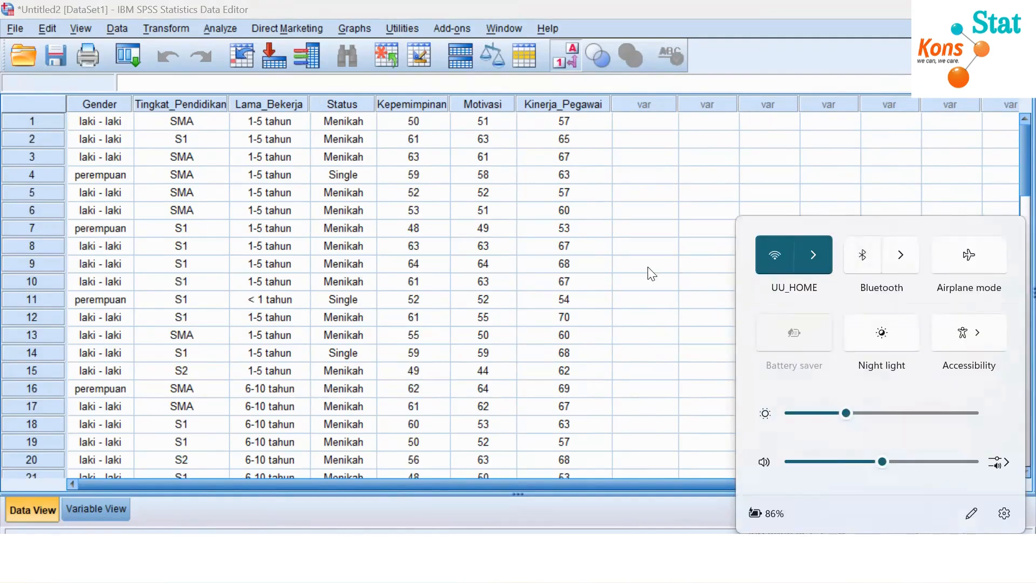
pyautogui.click(591, 268)
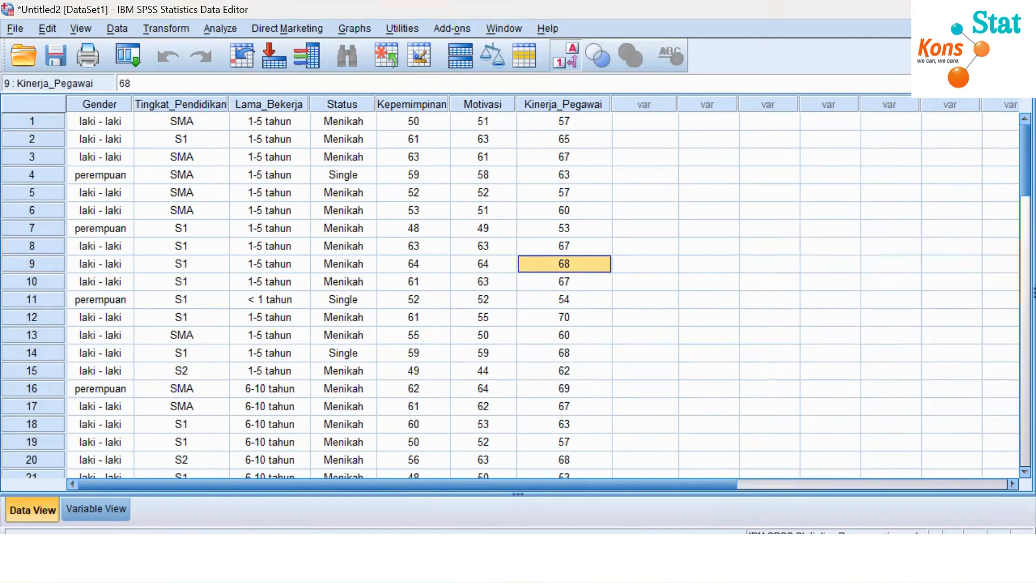
# Return to the top of the source table in data.xlsx and clear the copy selection around B3:H62.
pyautogui.click(615, 561)
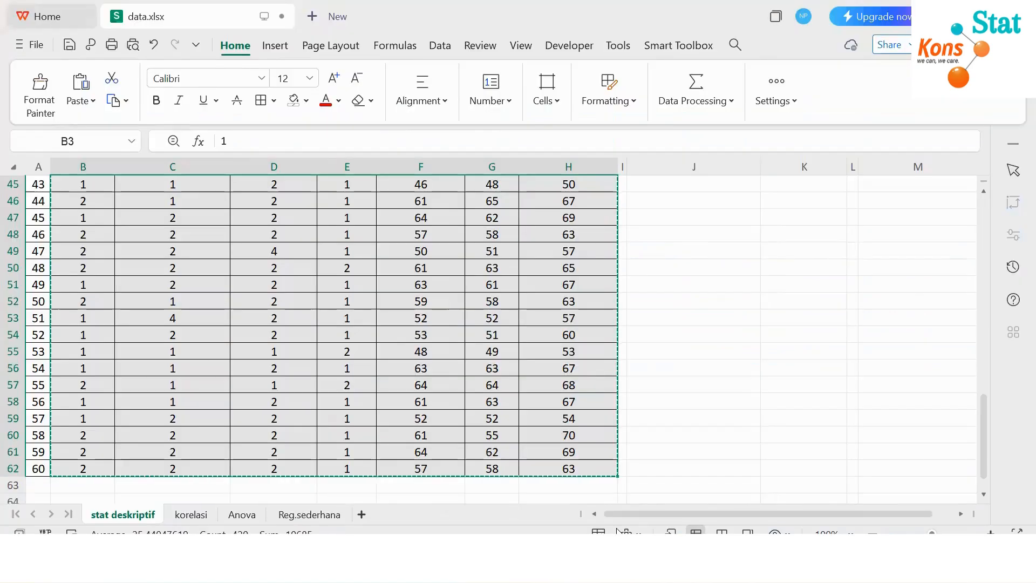
pyautogui.scroll(15, 702, 280)
pyautogui.click(873, 211)
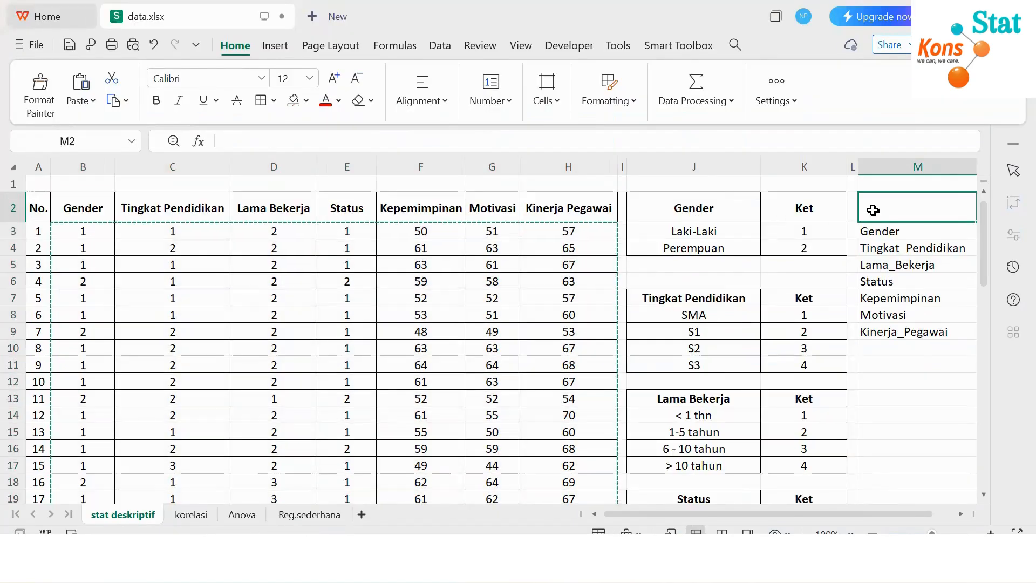
pyautogui.click(562, 262)
pyautogui.click(75, 235)
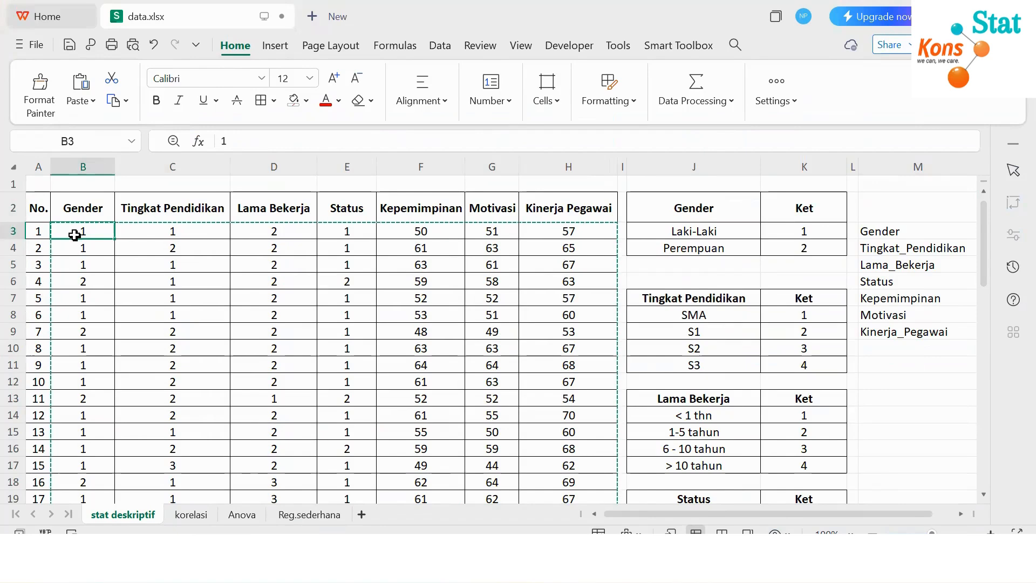
pyautogui.click(117, 266)
pyautogui.click(877, 432)
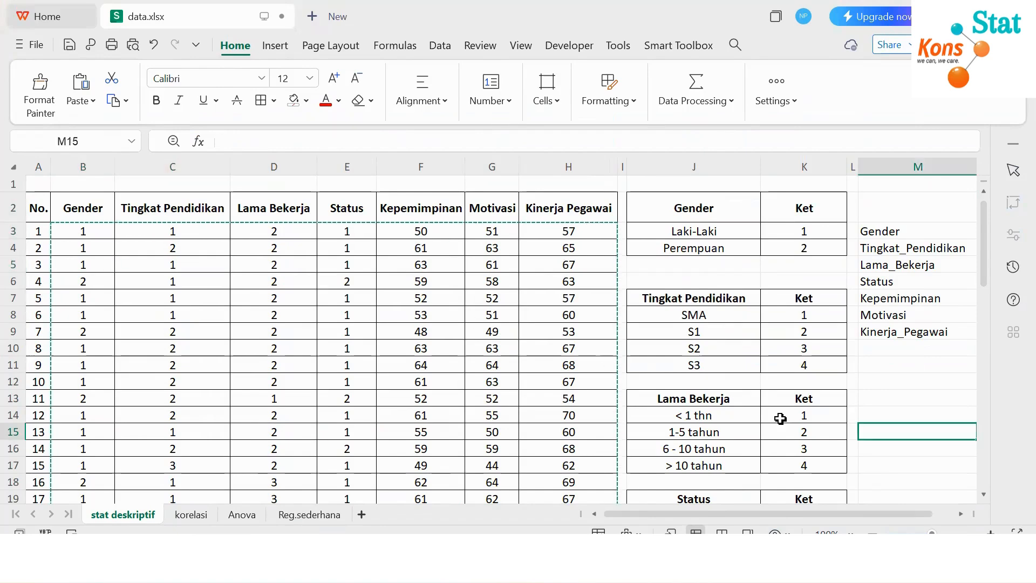
pyautogui.press('Escape')
pyautogui.click(295, 278)
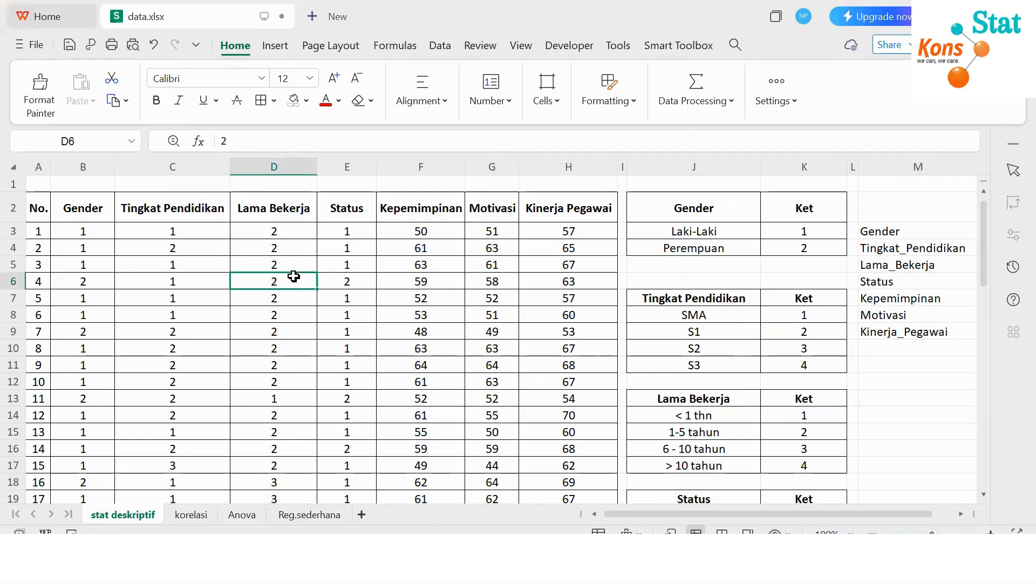
# Switch back to SPSS and widen the Tingkat_Pendidikan data column slightly.
pyautogui.click(343, 285)
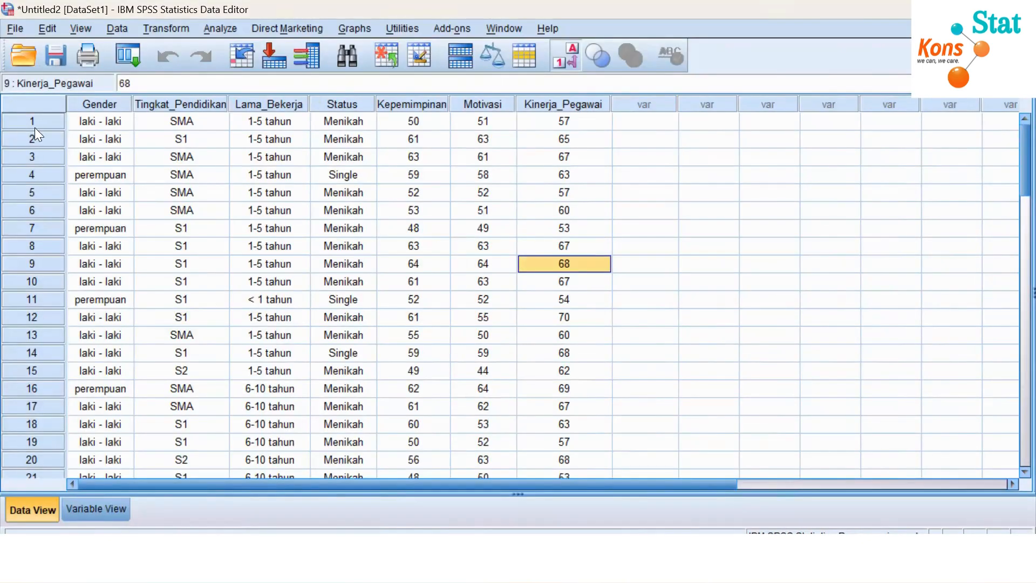
pyautogui.moveTo(225, 101); pyautogui.dragTo(232, 101)
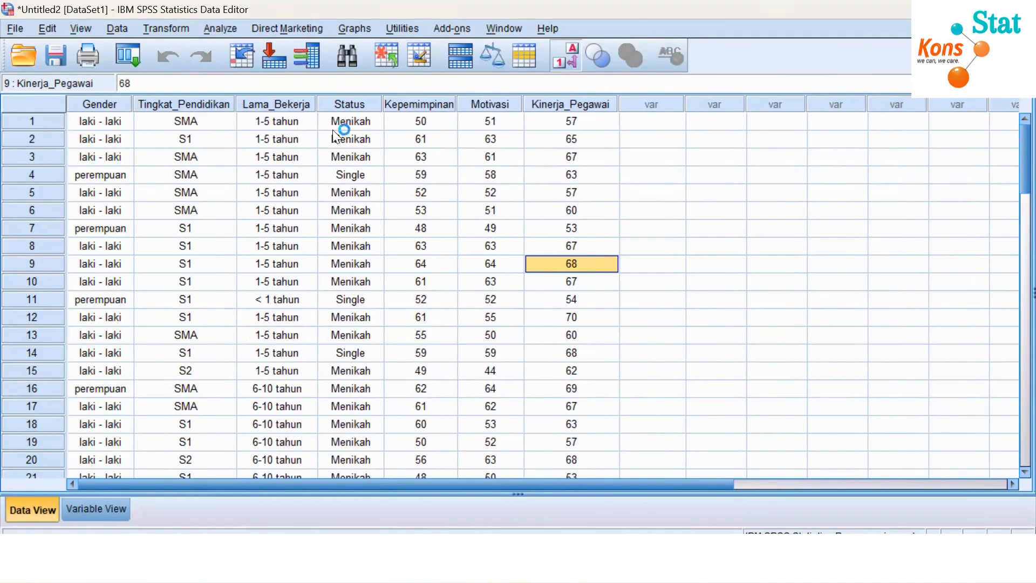
# Review the Gender variable's value labels and compare them with the codes behind its data cells in rows 1 and 7.
pyautogui.click(412, 176)
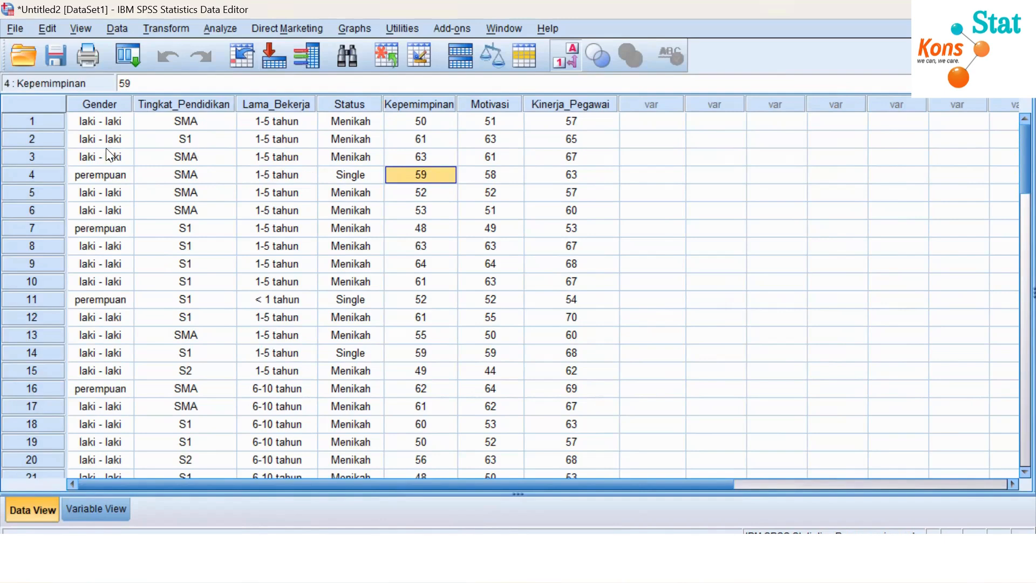
pyautogui.click(89, 512)
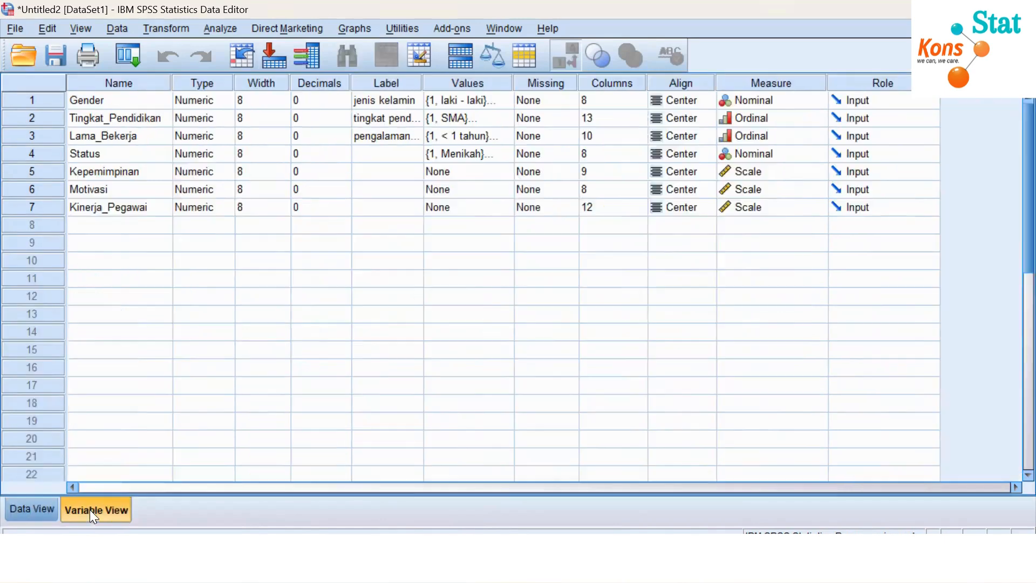
pyautogui.click(494, 101)
pyautogui.click(505, 98)
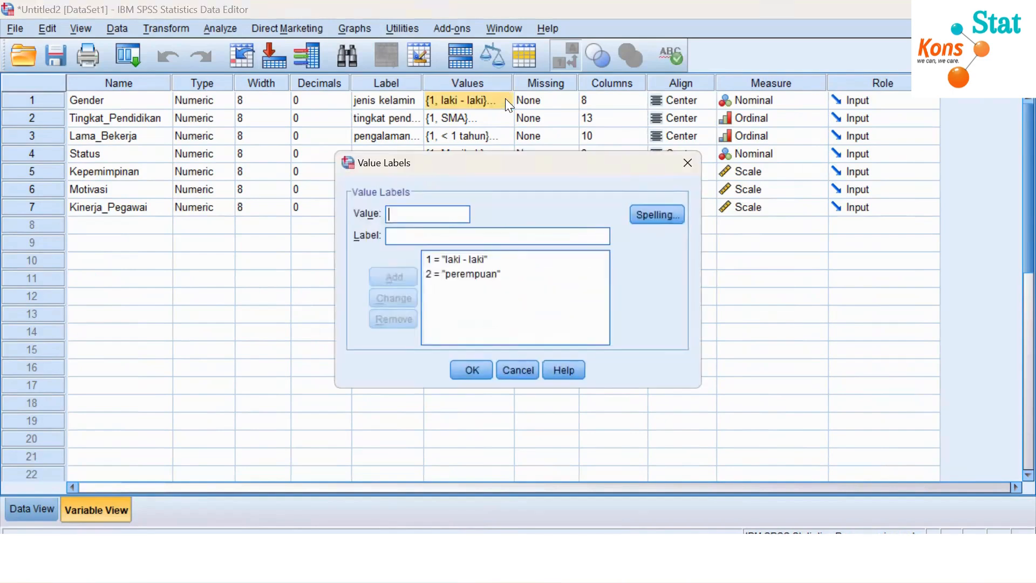
pyautogui.click(472, 370)
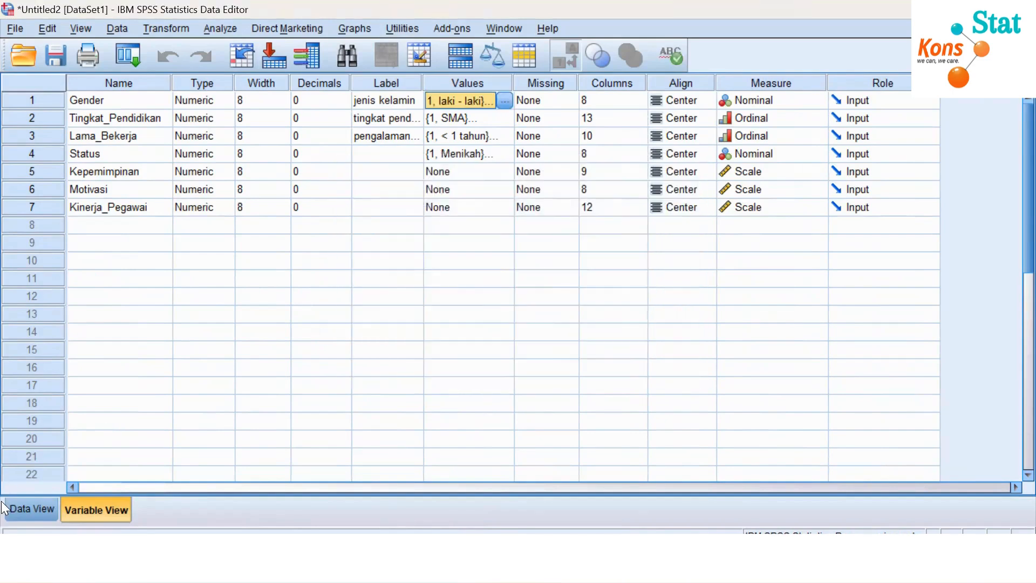
pyautogui.click(47, 511)
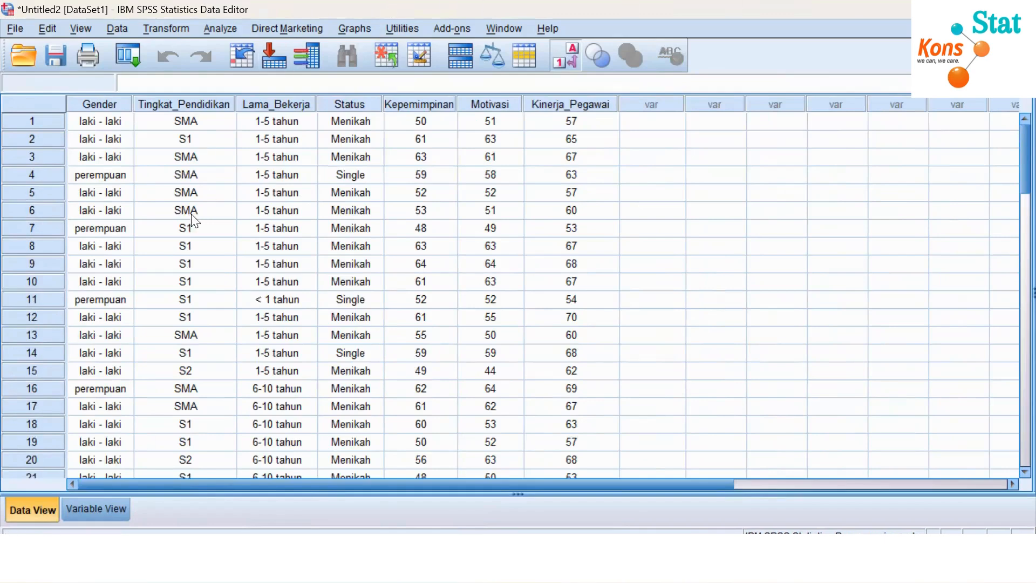
pyautogui.click(102, 122)
pyautogui.click(98, 223)
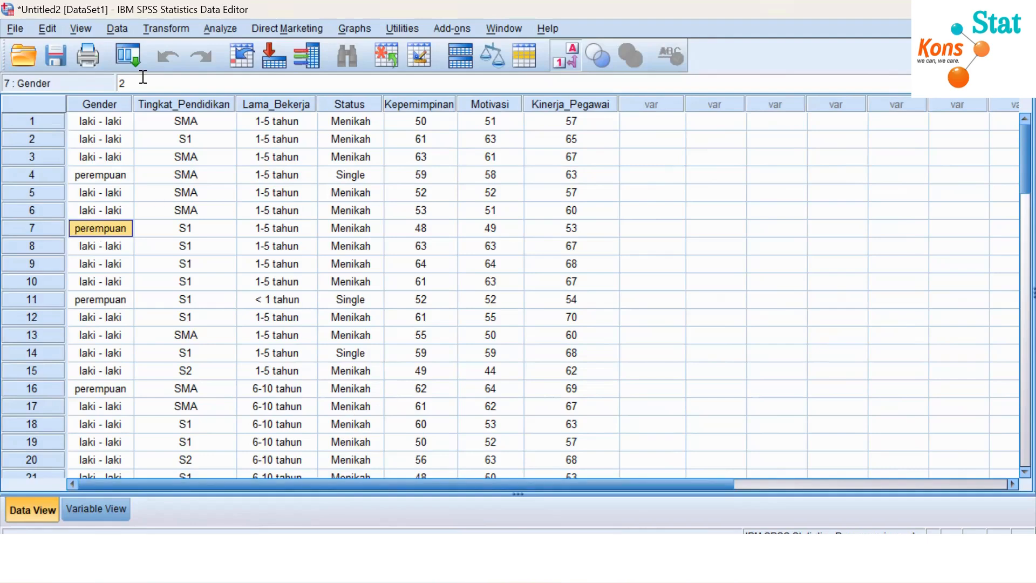
# Re-enter the Gender value in row 1 as laki - laki.
pyautogui.click(115, 126)
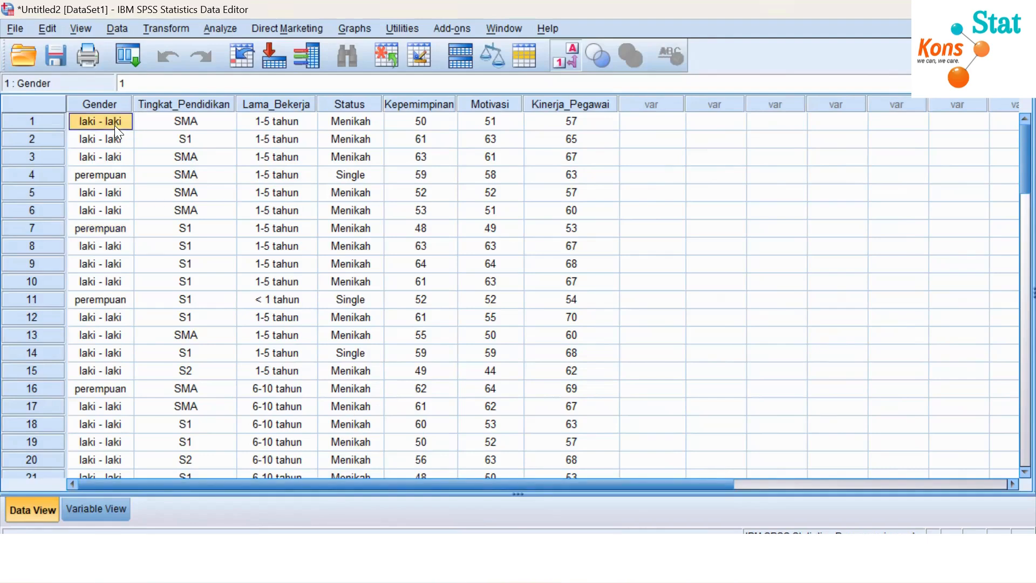
pyautogui.doubleClick(114, 125)
pyautogui.press('BackSpace')
pyautogui.write('laki ')
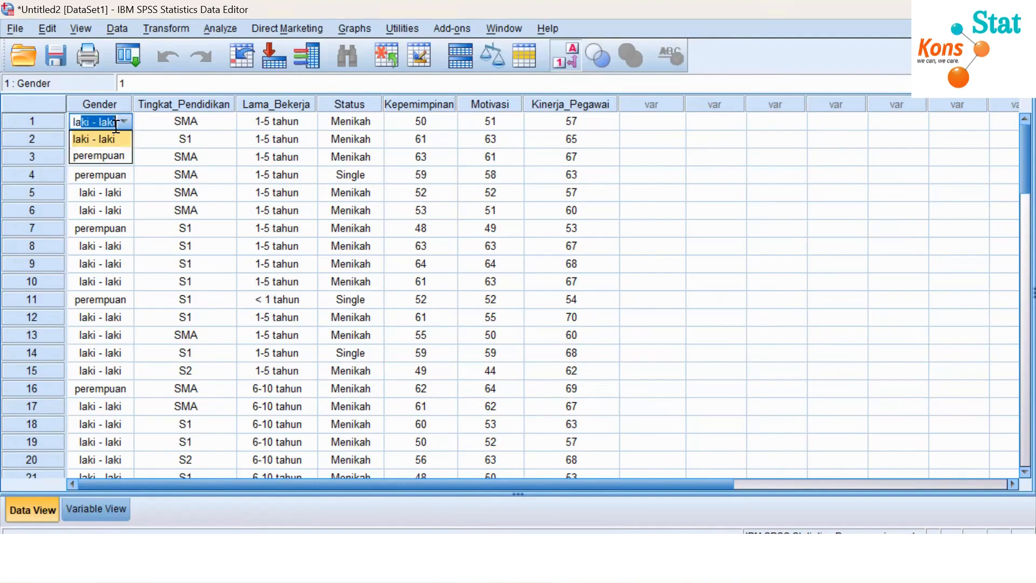
pyautogui.write('- laki')
pyautogui.press('Return')
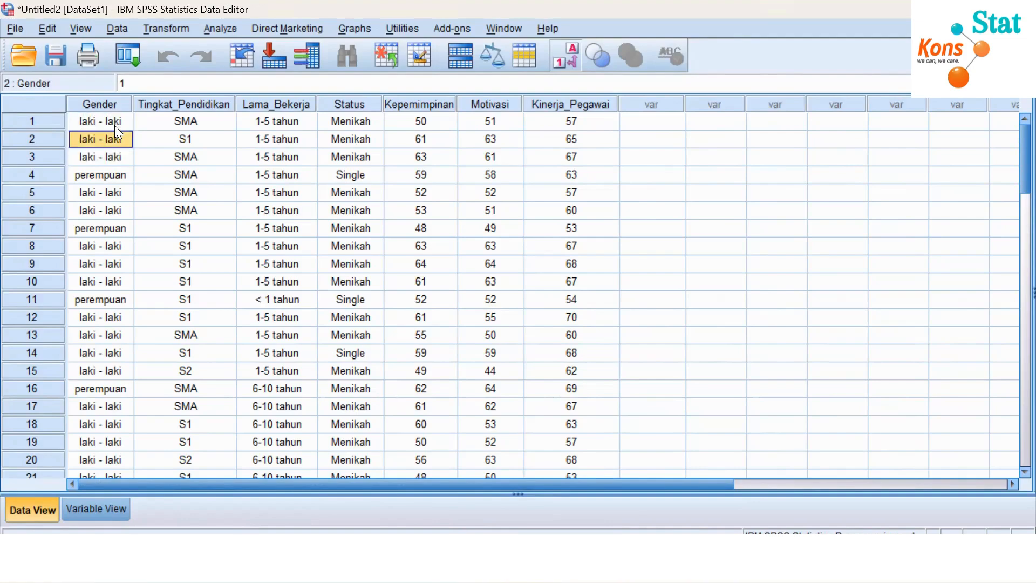
# Check the codes behind the Gender cells in the first three rows, and review the variable definitions.
pyautogui.click(100, 160)
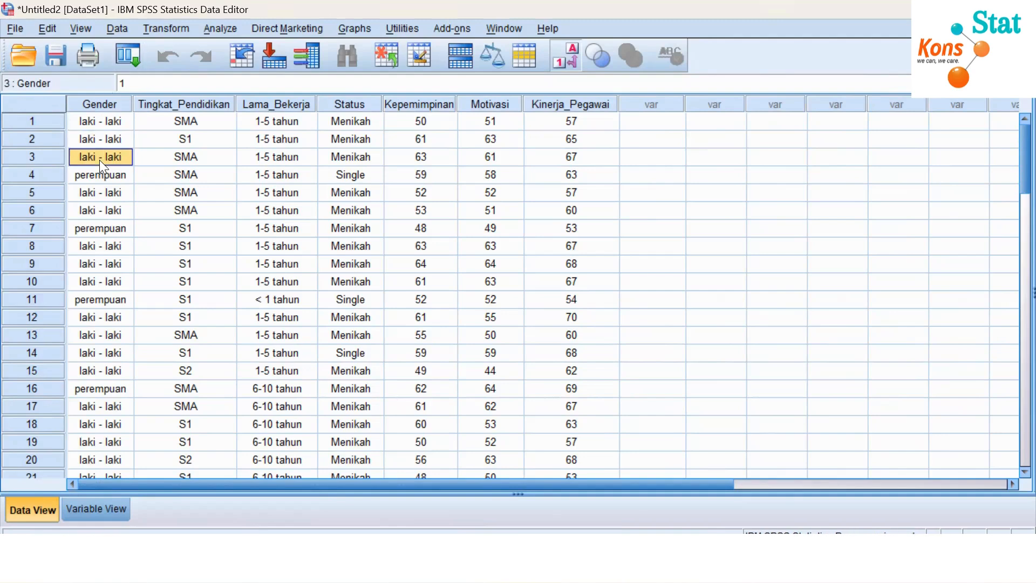
pyautogui.click(99, 141)
pyautogui.click(96, 121)
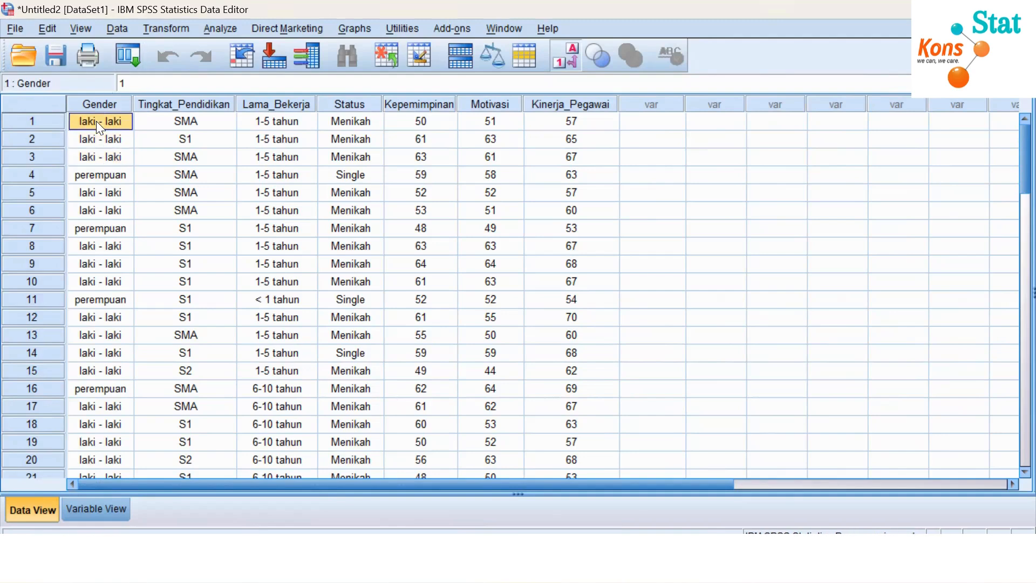
pyautogui.click(675, 211)
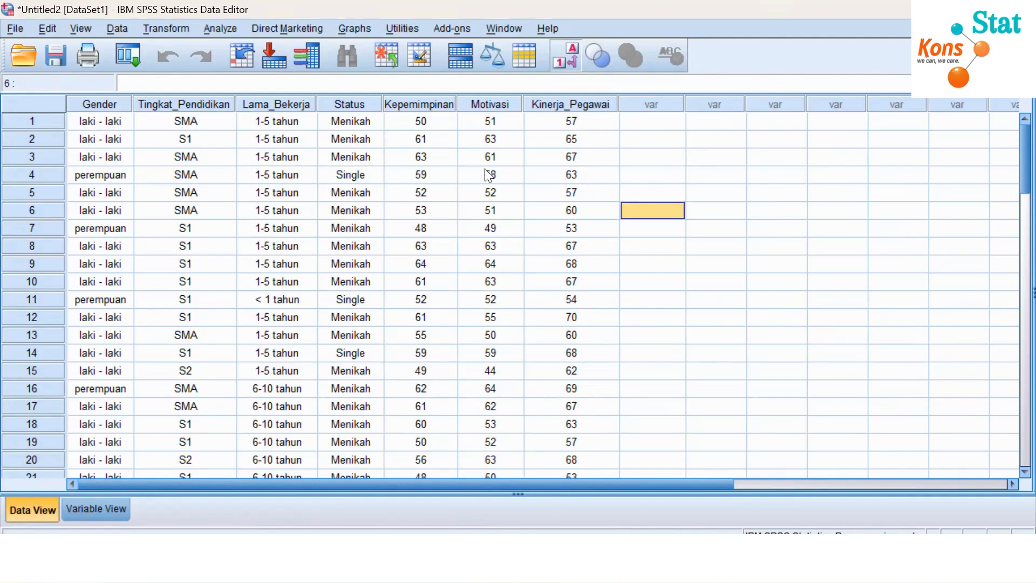
pyautogui.click(104, 122)
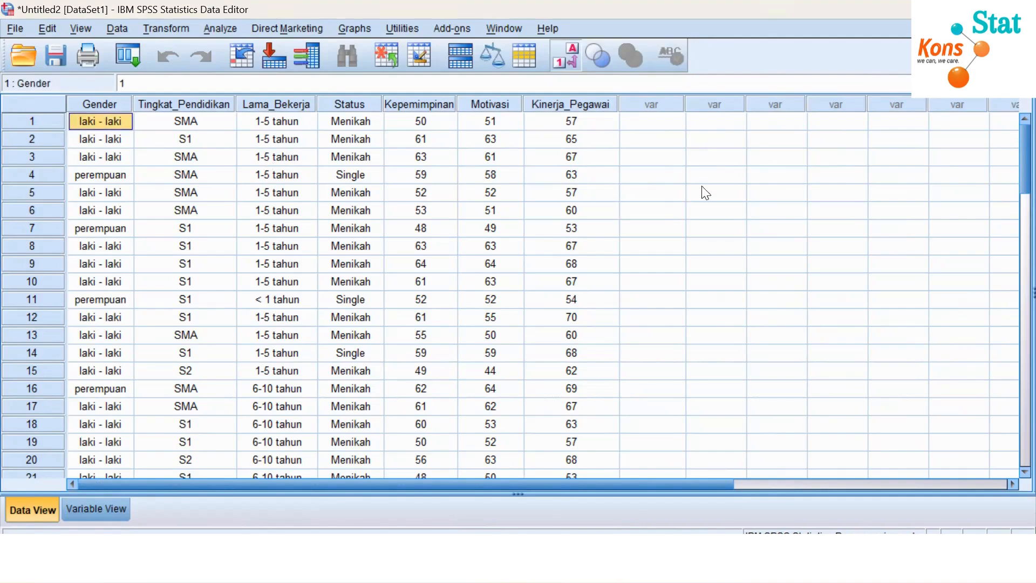
pyautogui.click(702, 191)
pyautogui.click(112, 123)
pyautogui.press('Down')
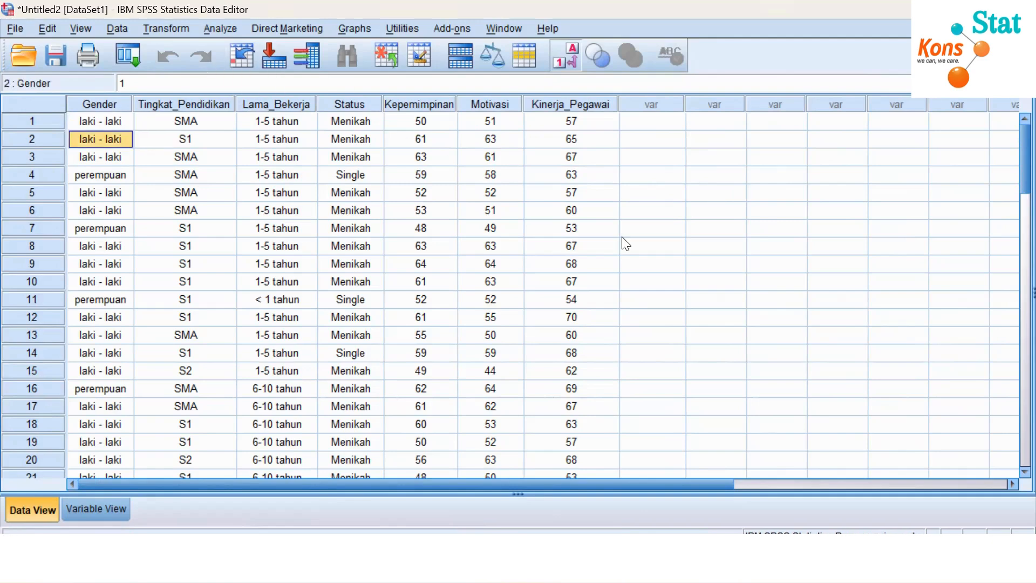
pyautogui.click(701, 212)
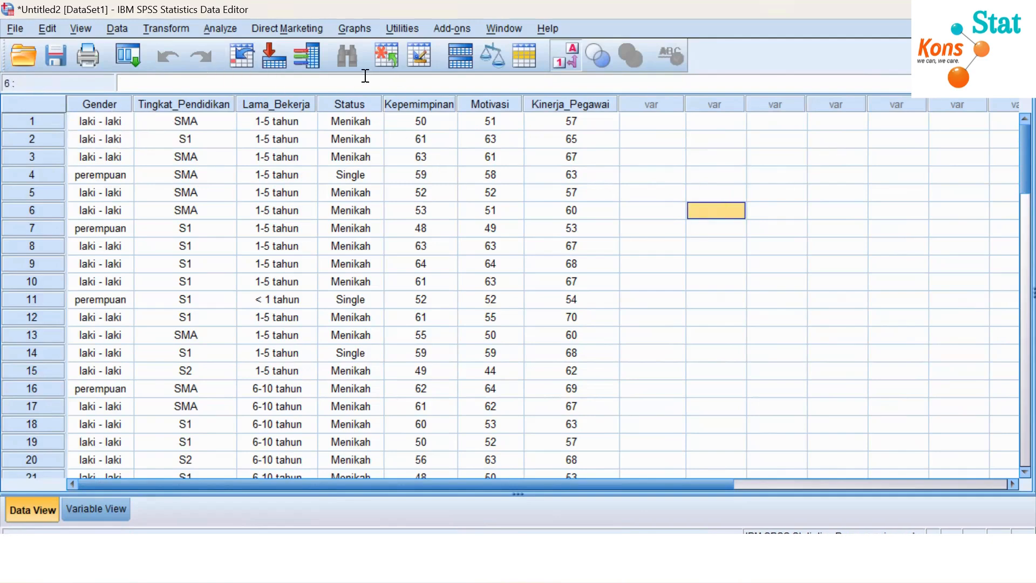
pyautogui.click(109, 510)
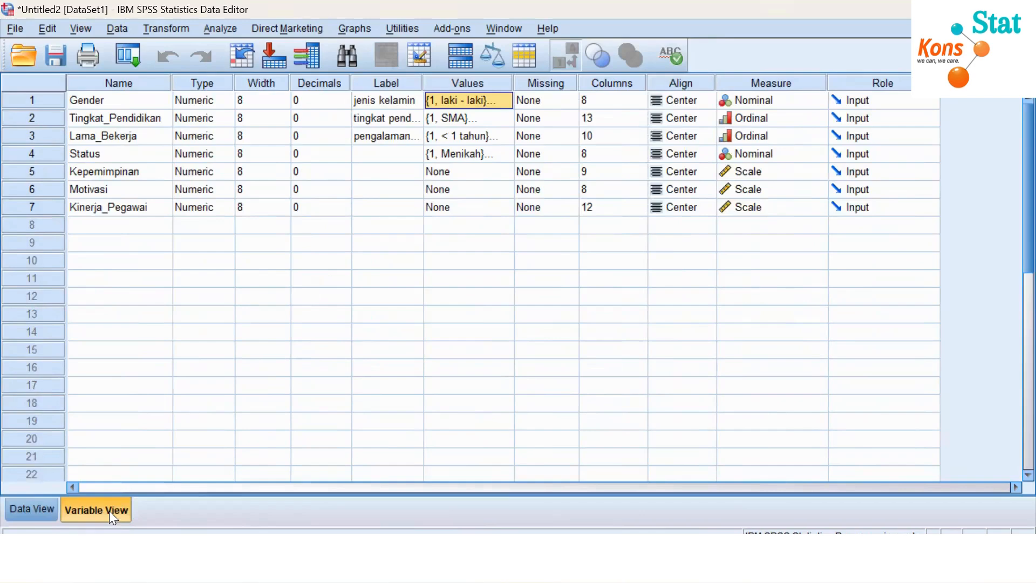
pyautogui.click(50, 504)
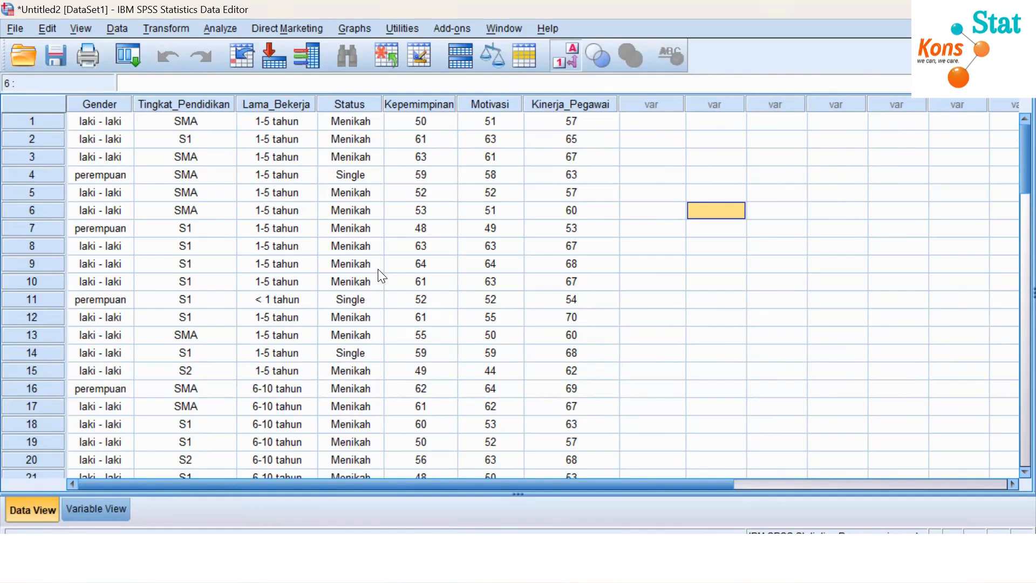
# Look over the general program options and the list of variable definitions, then return to the data grid.
pyautogui.click(15, 30)
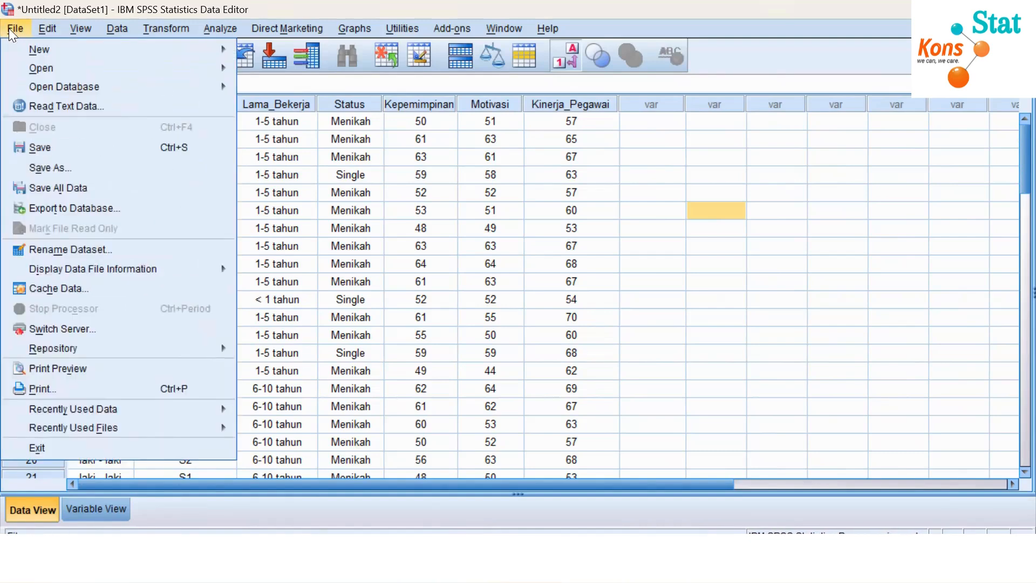
pyautogui.moveTo(45, 28)
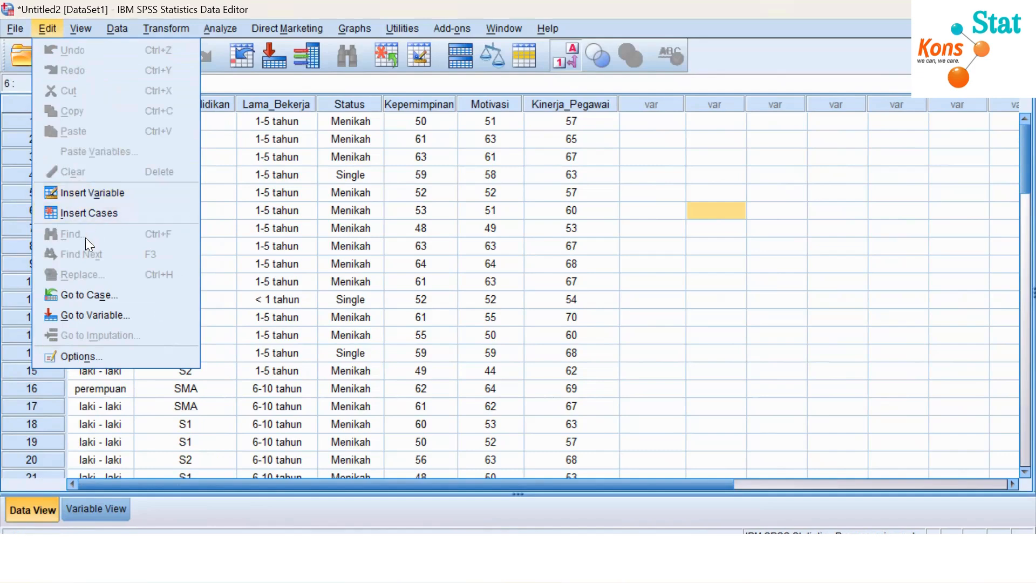
pyautogui.click(77, 356)
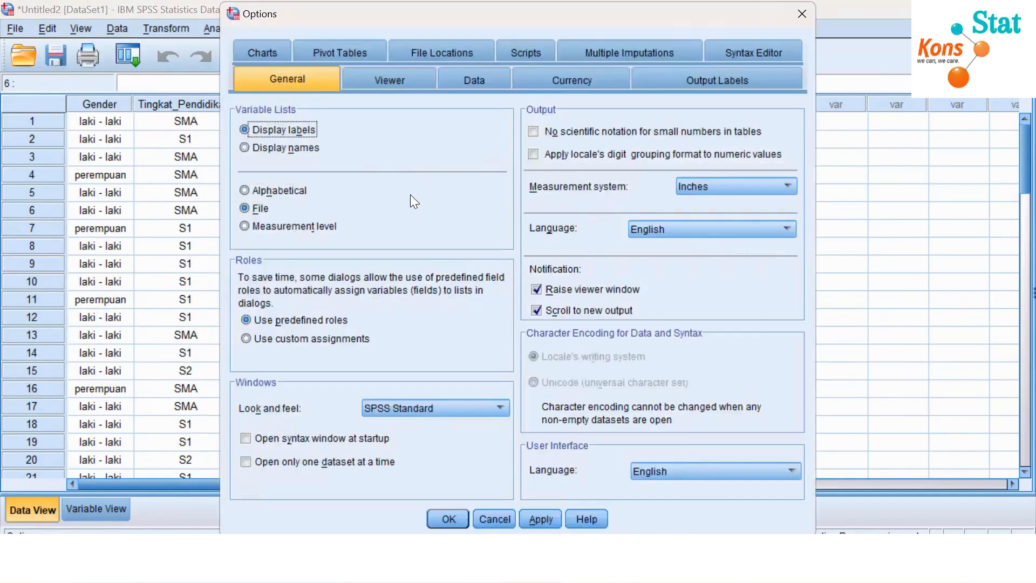
pyautogui.click(807, 18)
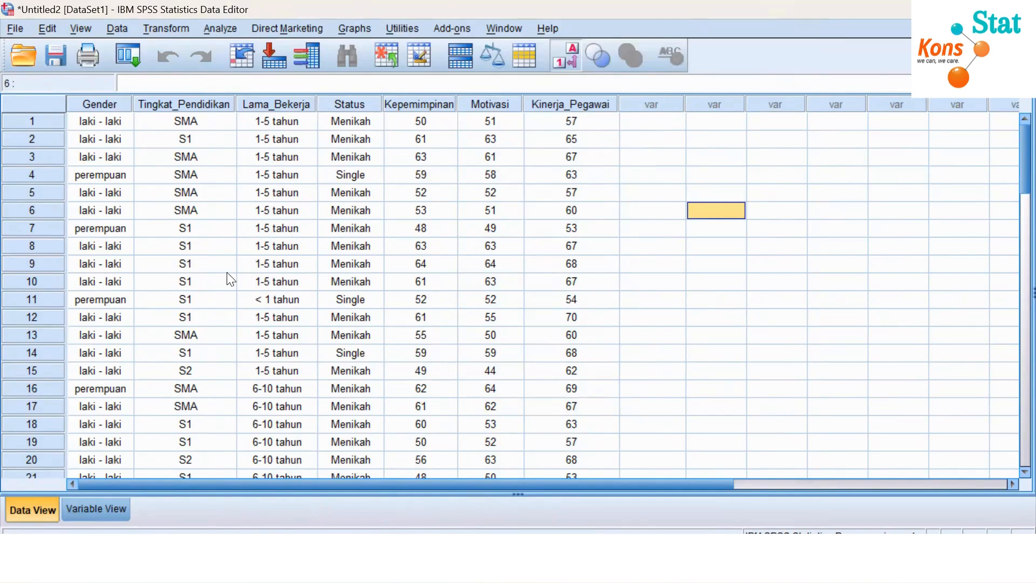
pyautogui.click(98, 510)
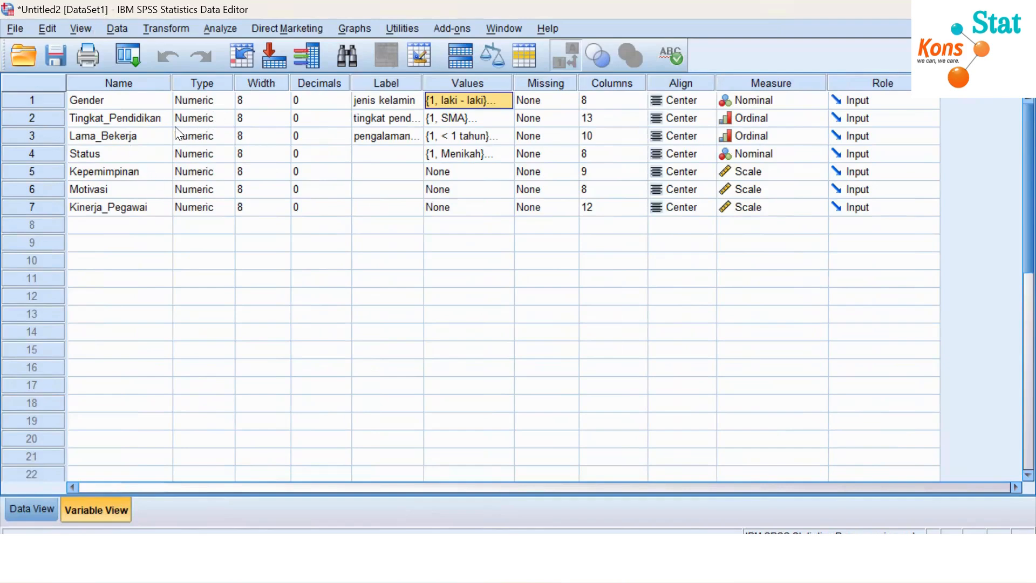
pyautogui.click(52, 519)
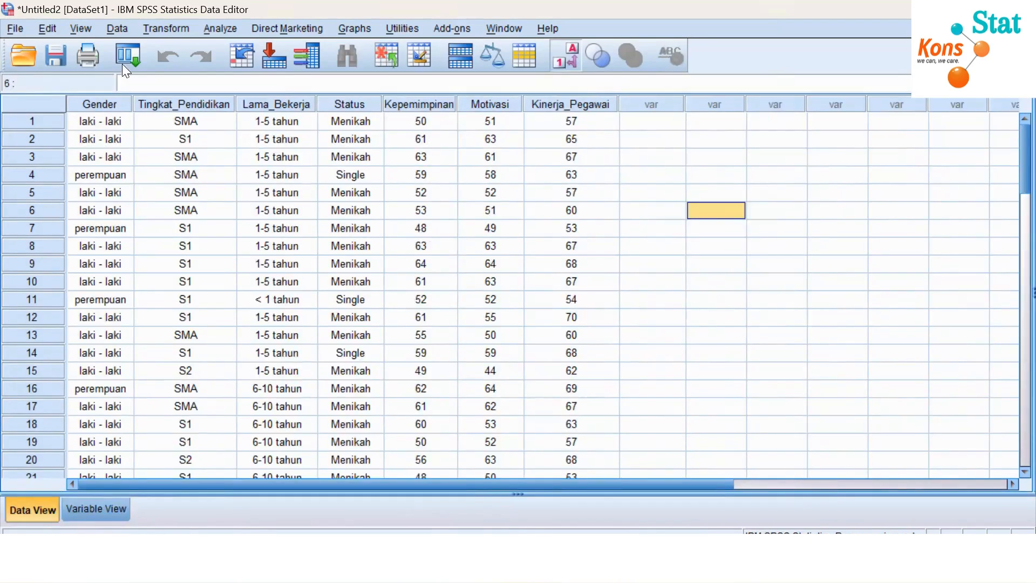
# Hide the grid lines in the data grid and show them again.
pyautogui.click(81, 28)
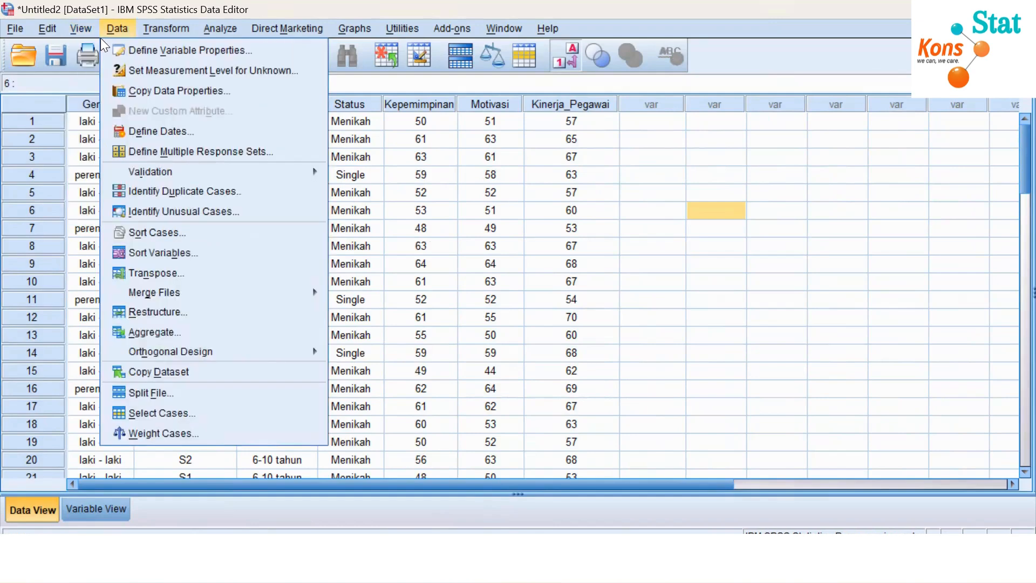
pyautogui.moveTo(103, 30)
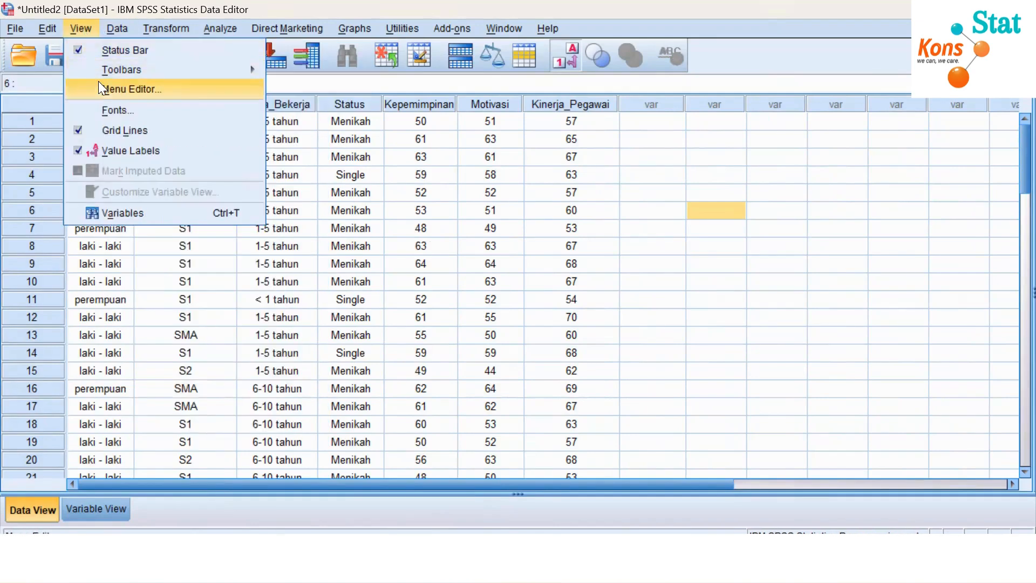
pyautogui.moveTo(112, 70)
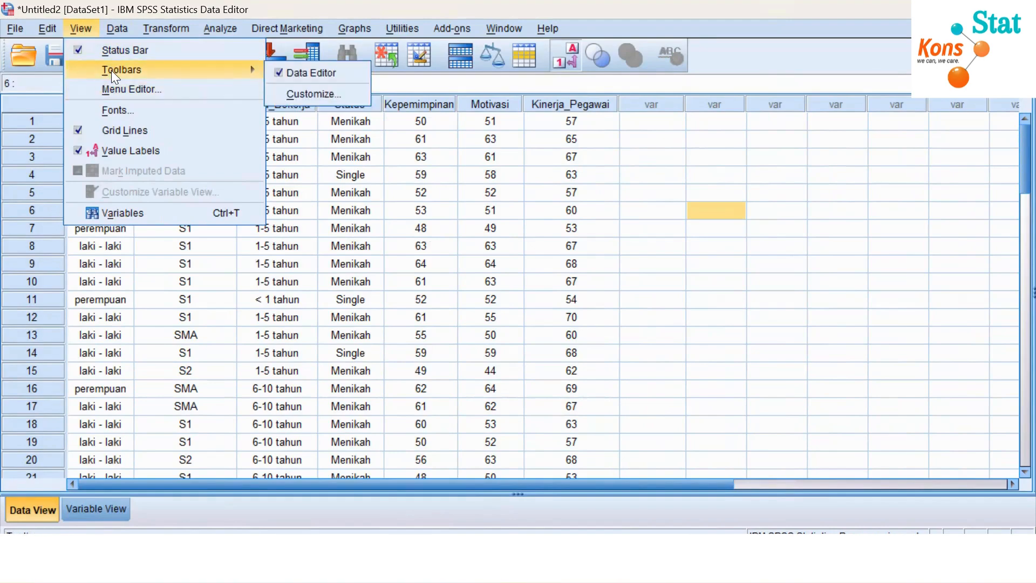
pyautogui.click(76, 132)
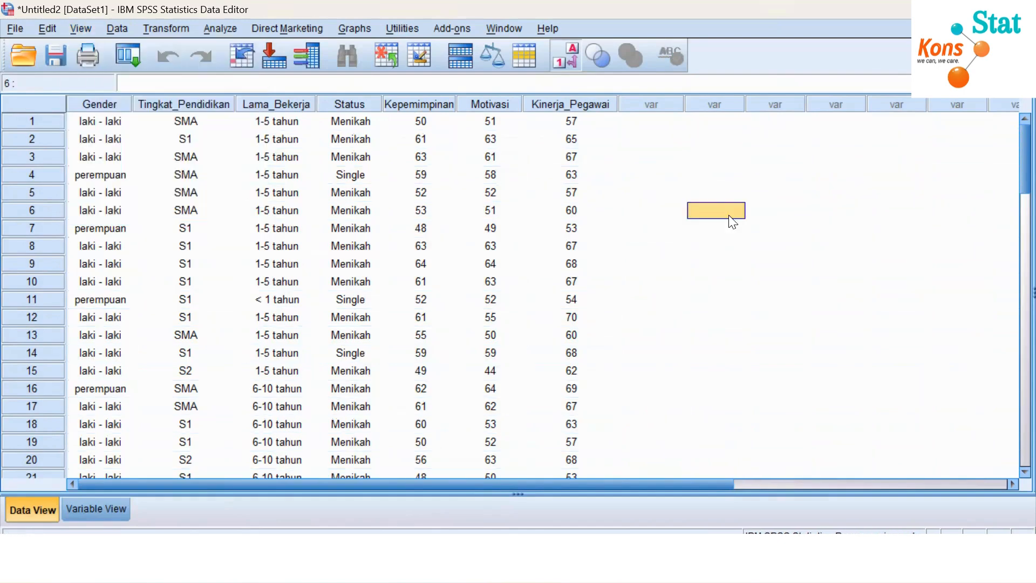
pyautogui.click(83, 28)
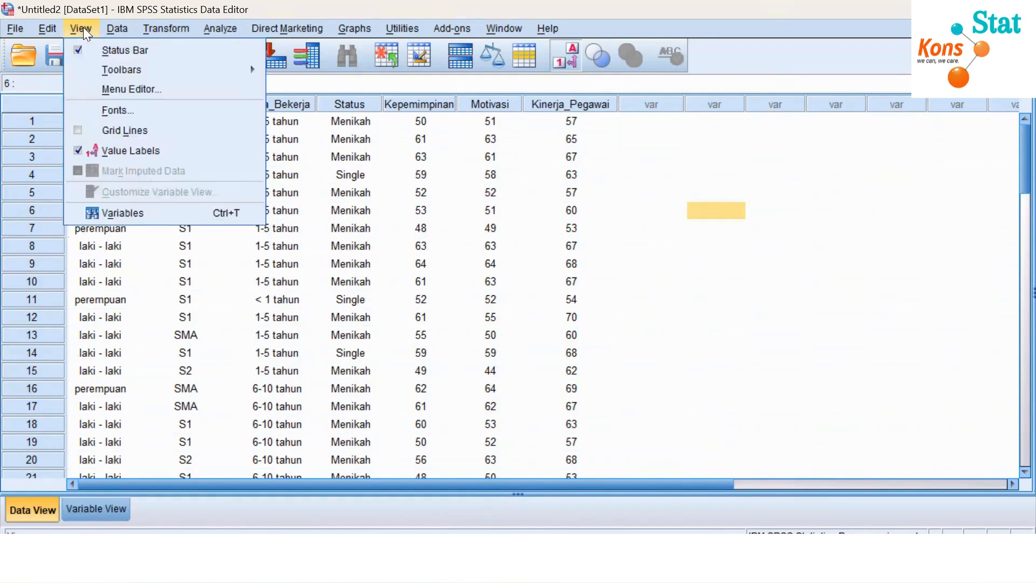
pyautogui.click(80, 127)
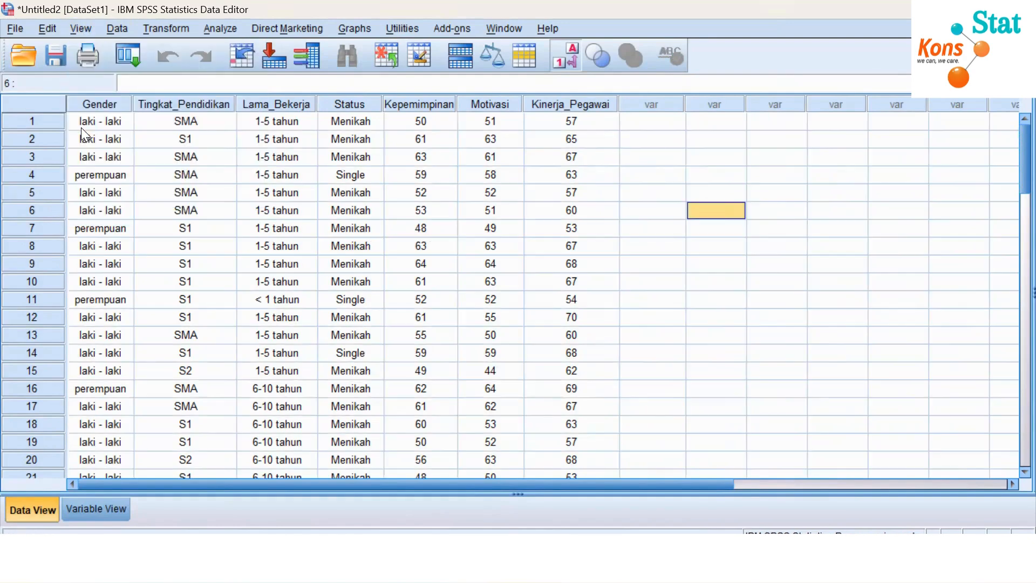
# View the variable scanning options in Define Variable Properties and close the dialog.
pyautogui.click(77, 29)
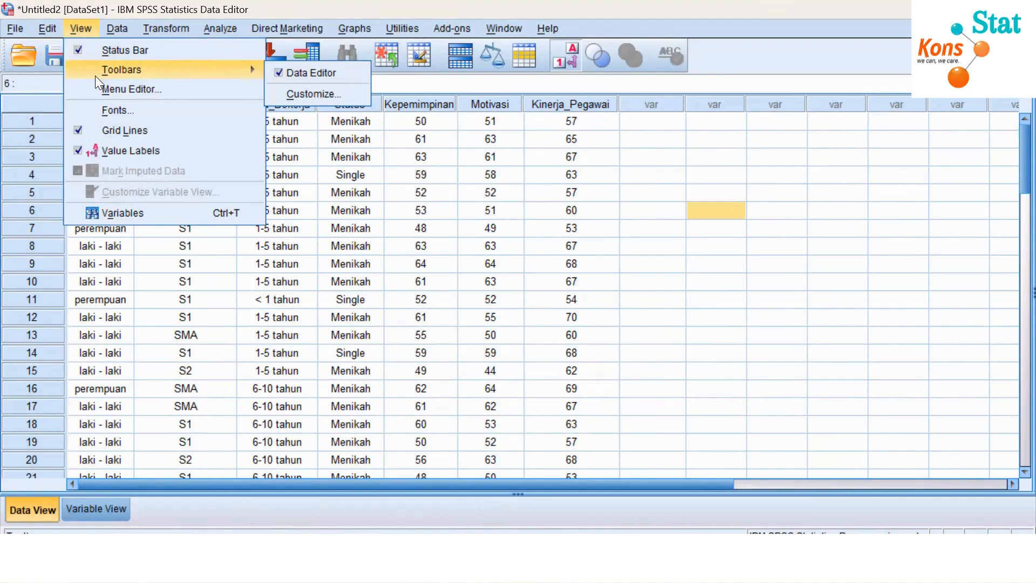
pyautogui.moveTo(126, 27)
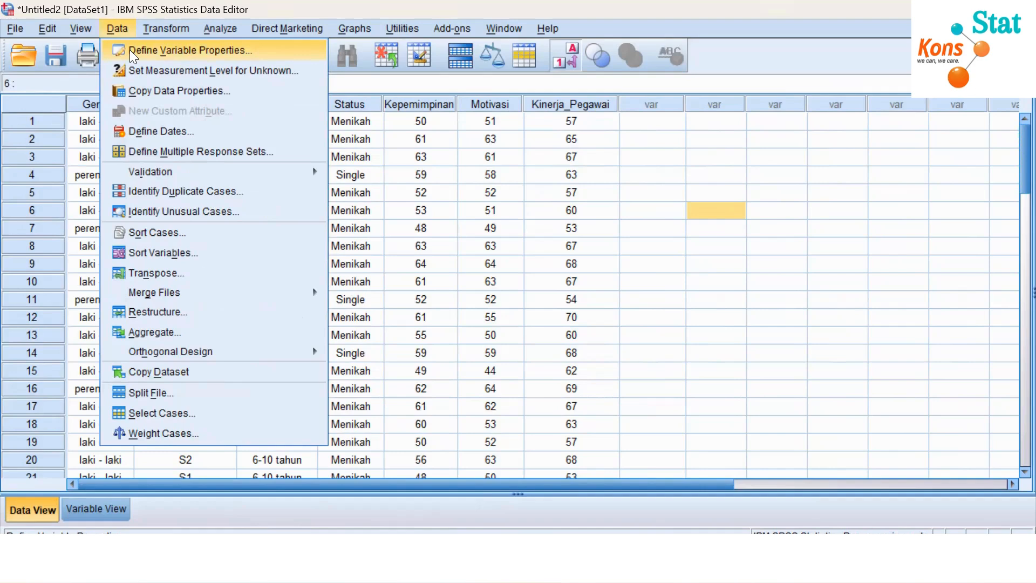
pyautogui.click(129, 50)
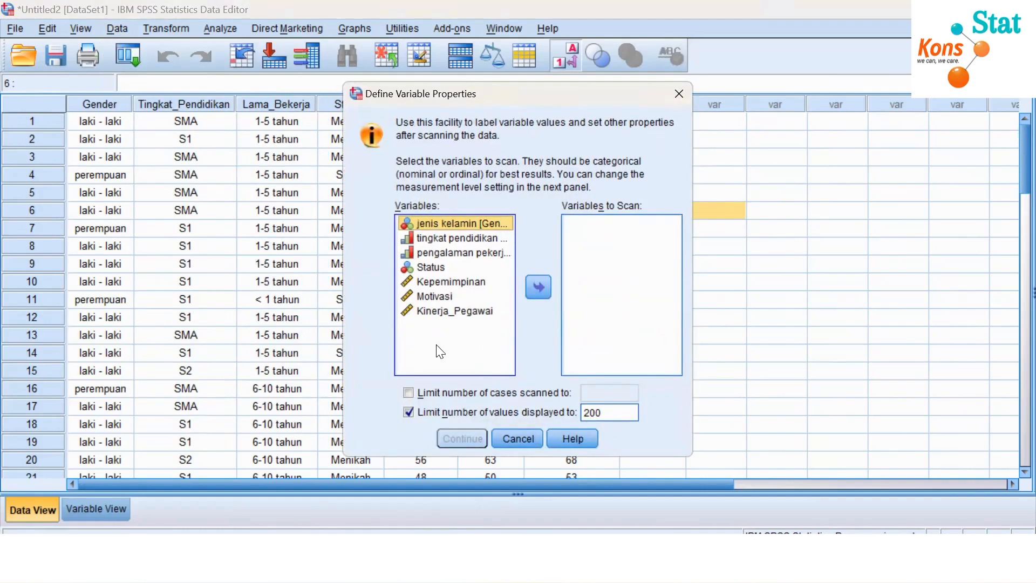
pyautogui.click(679, 94)
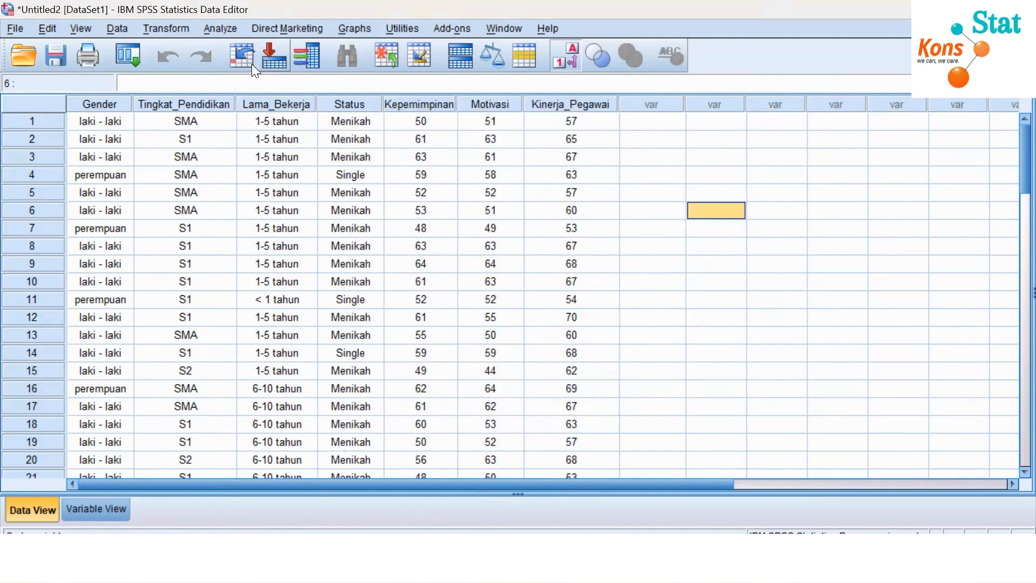
pyautogui.click(119, 28)
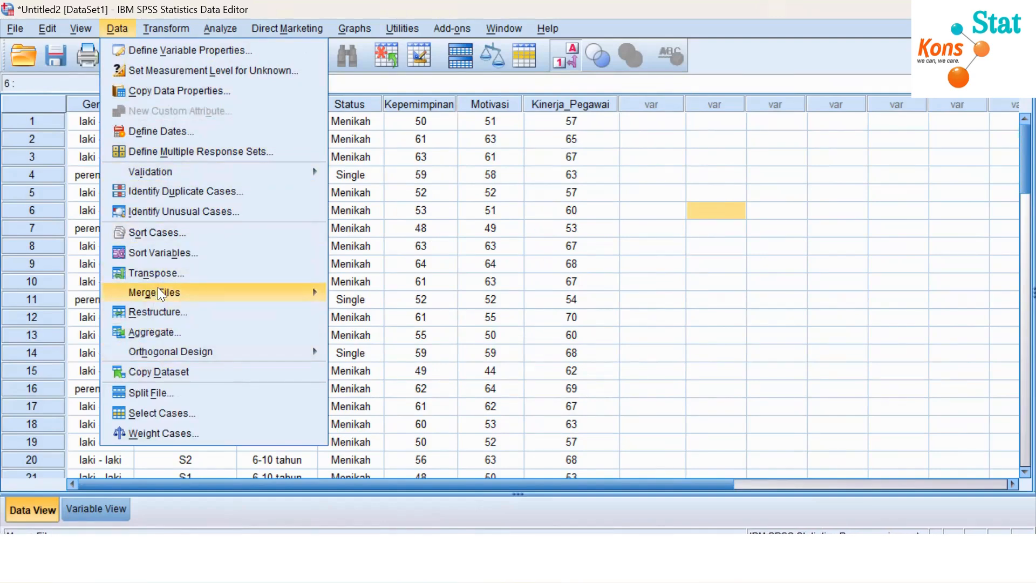
pyautogui.moveTo(160, 291)
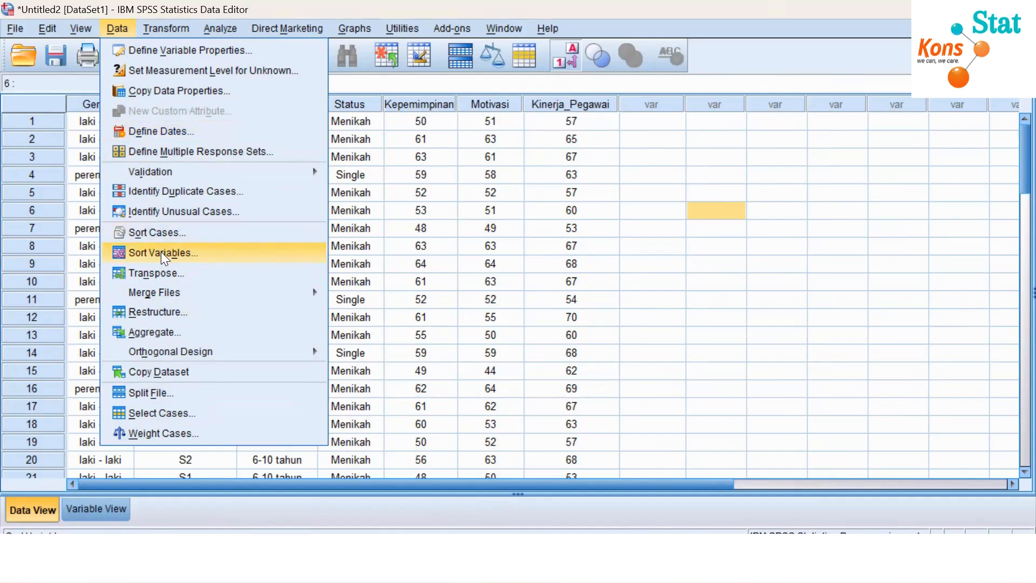
# View the Compute Variable dialog and close it without computing anything.
pyautogui.moveTo(180, 26)
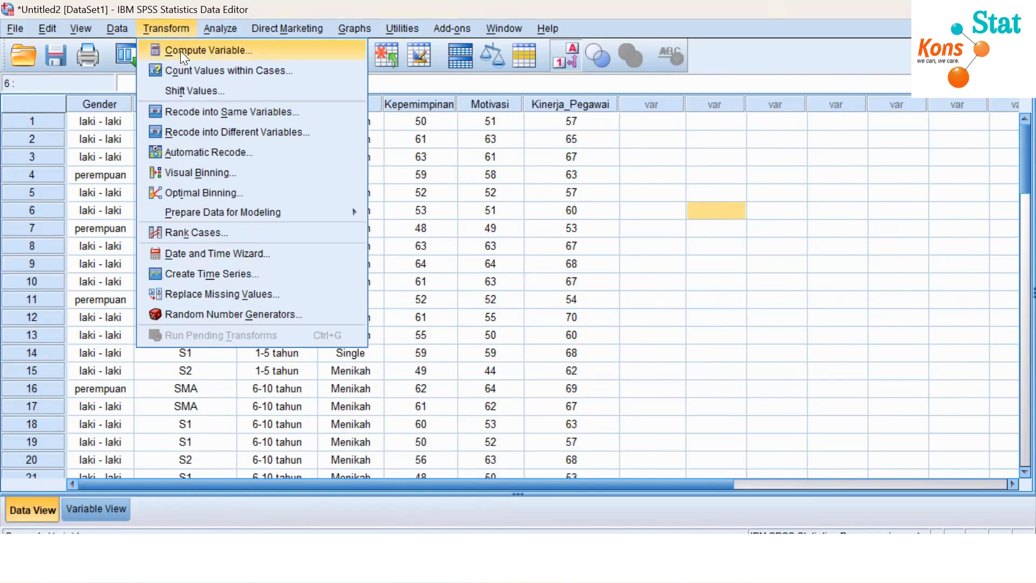
pyautogui.click(182, 50)
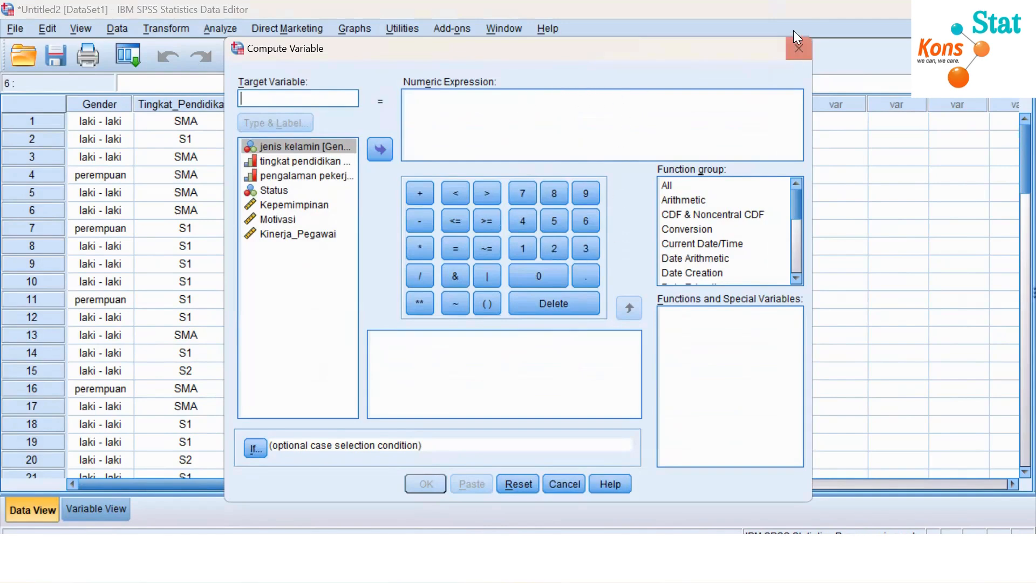
pyautogui.click(798, 48)
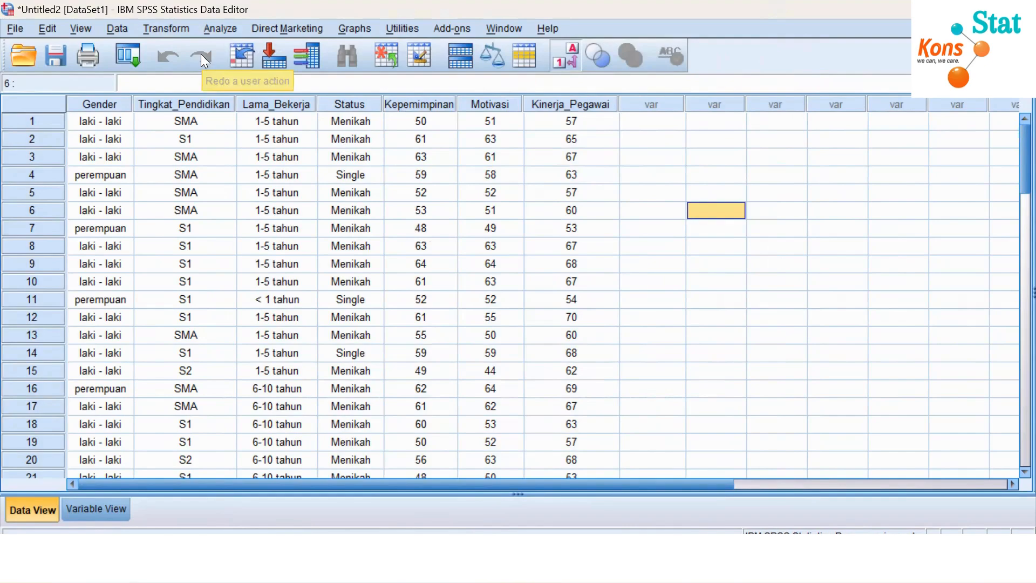
# Look over the statistical analysis procedures, including reports, descriptive statistics, general linear models, correlation and nonparametric tests.
pyautogui.click(223, 28)
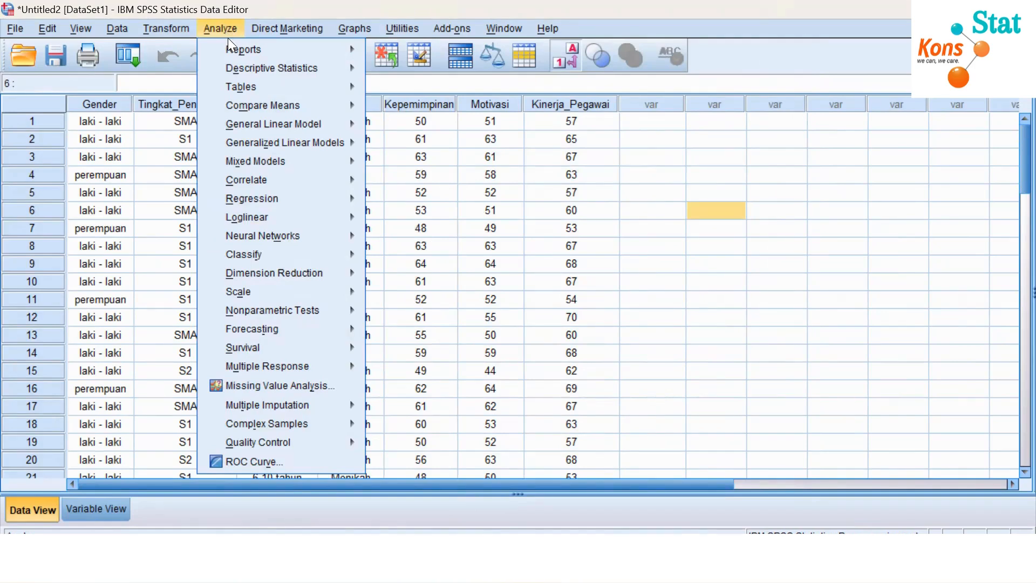
pyautogui.moveTo(236, 43)
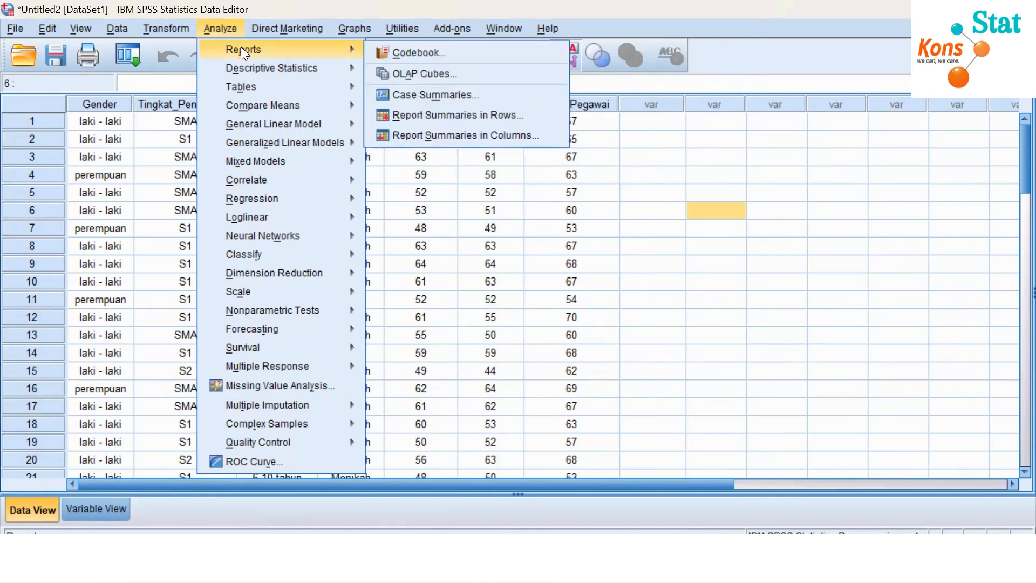
pyautogui.moveTo(251, 69)
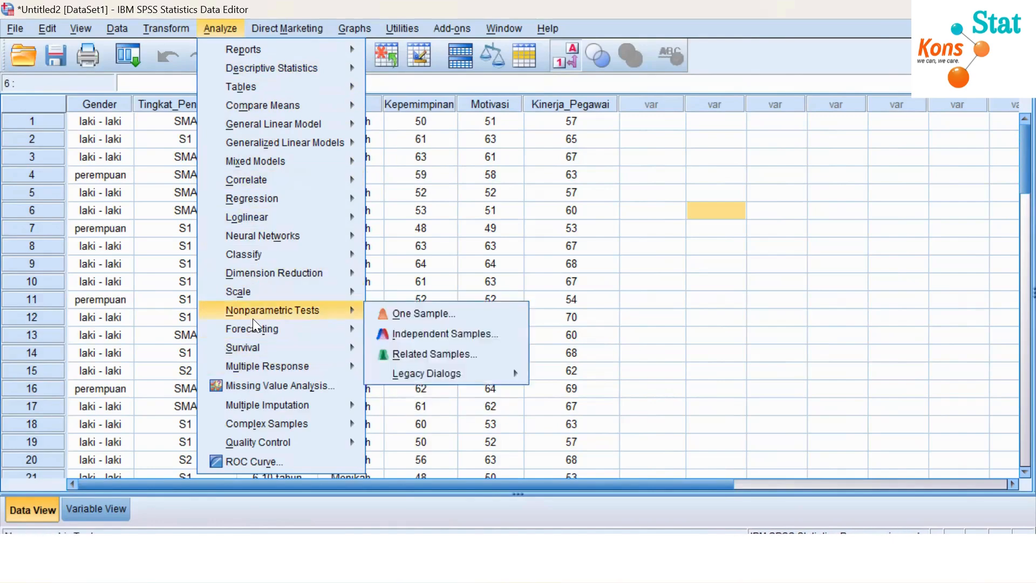
pyautogui.moveTo(260, 327)
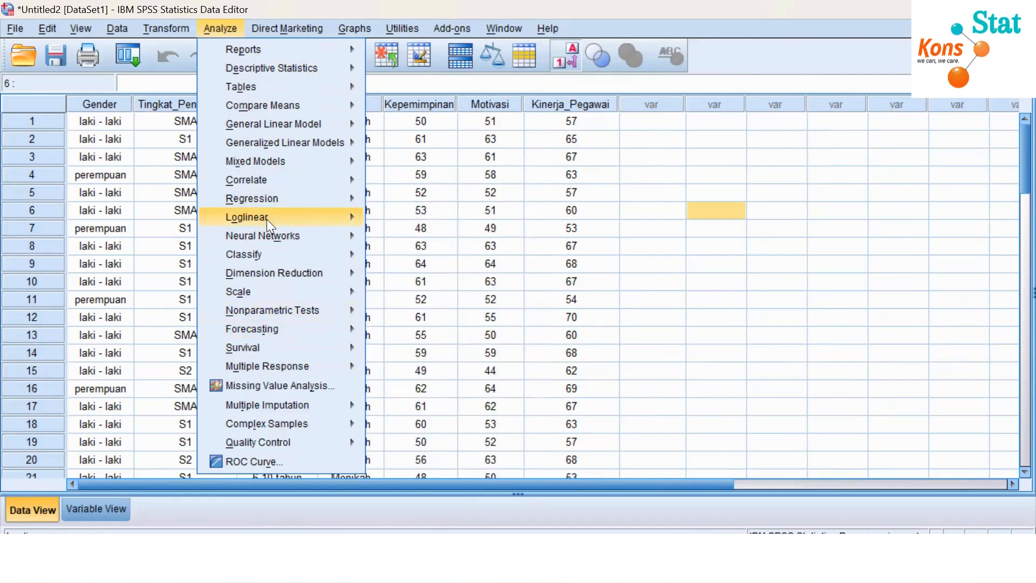
pyautogui.moveTo(270, 187)
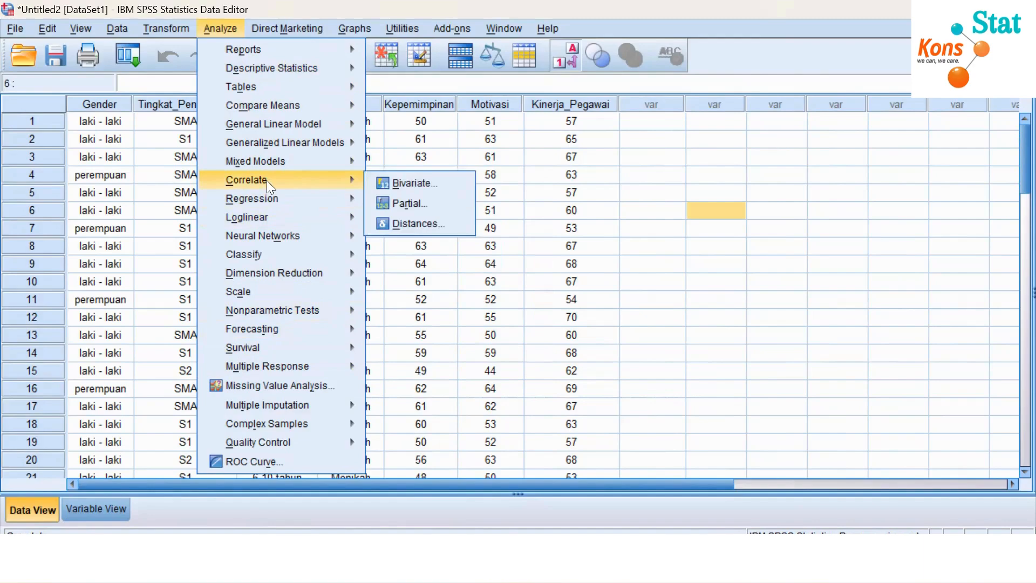
pyautogui.moveTo(268, 163)
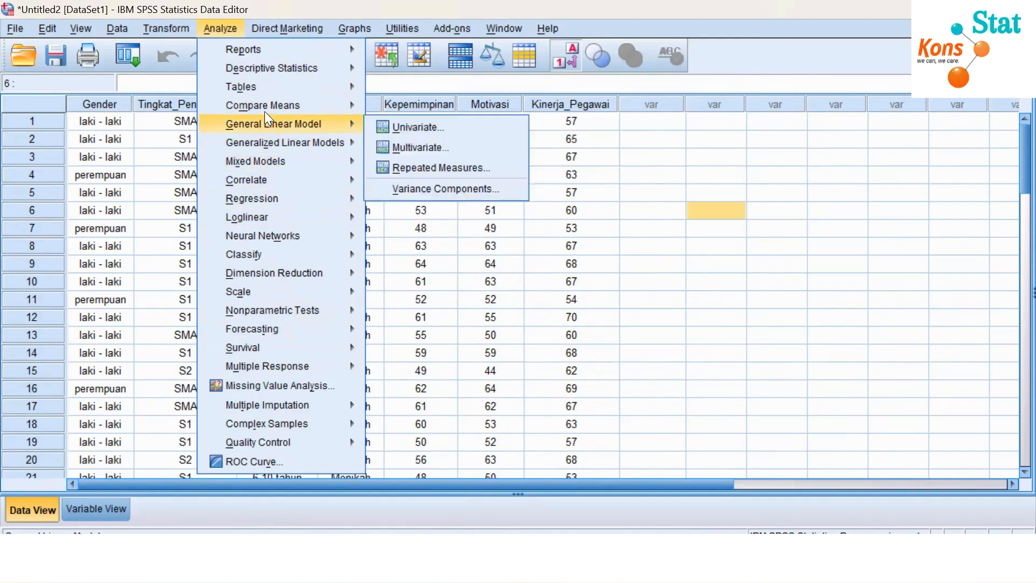
pyautogui.moveTo(261, 85)
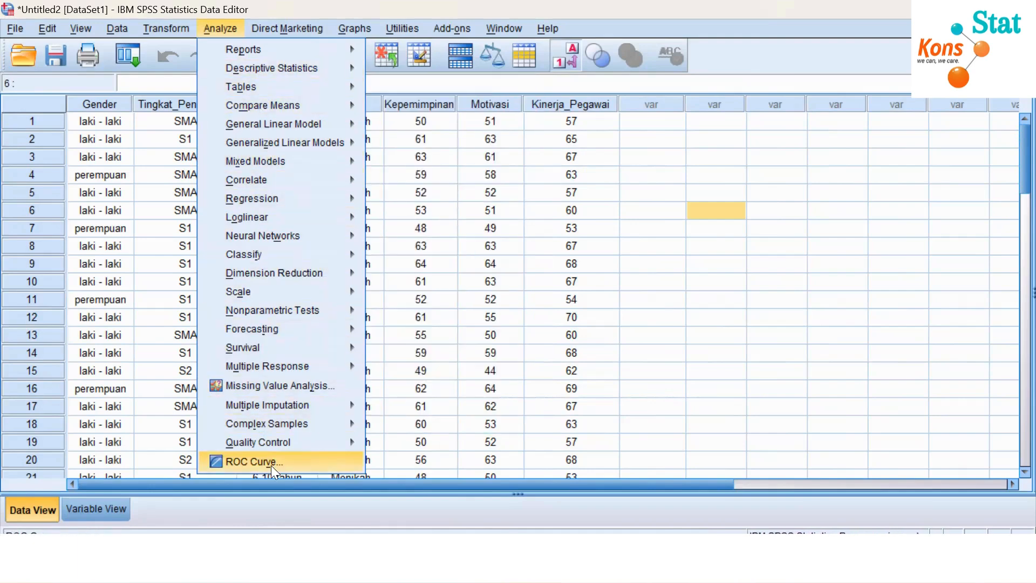
pyautogui.moveTo(301, 66)
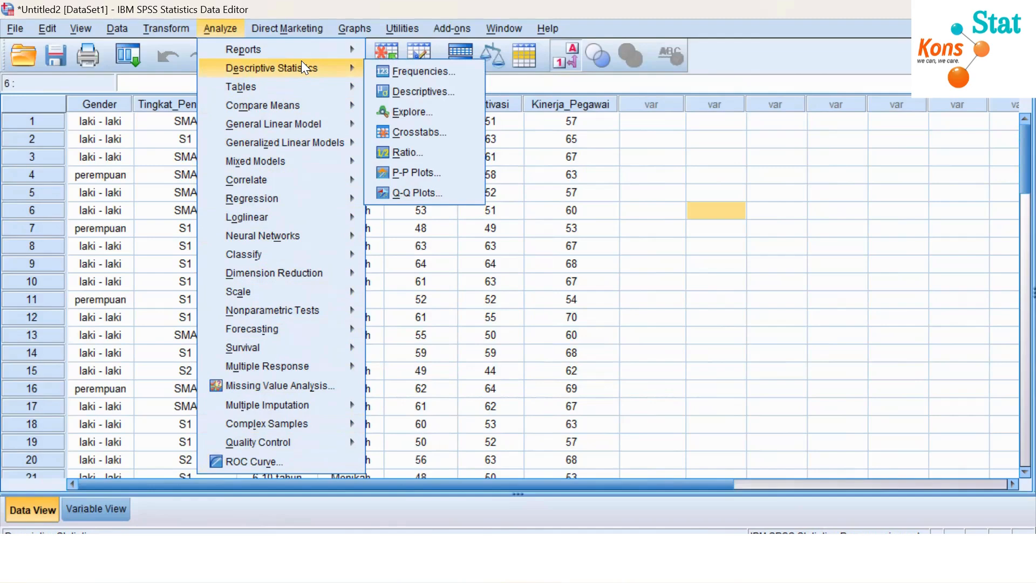
# Look over the direct marketing, graph, utility and add-on commands available for the dataset.
pyautogui.moveTo(295, 32)
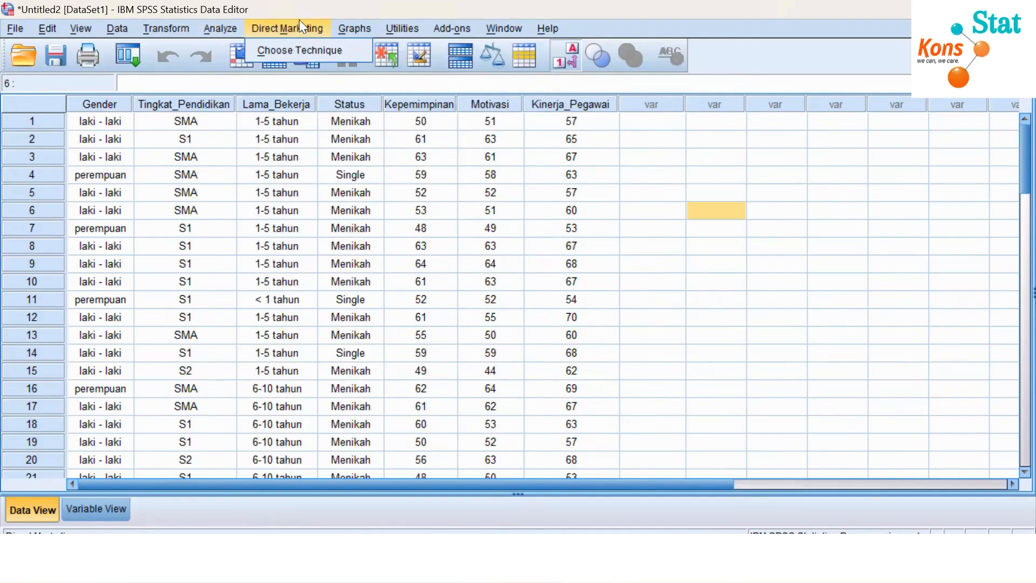
pyautogui.click(299, 19)
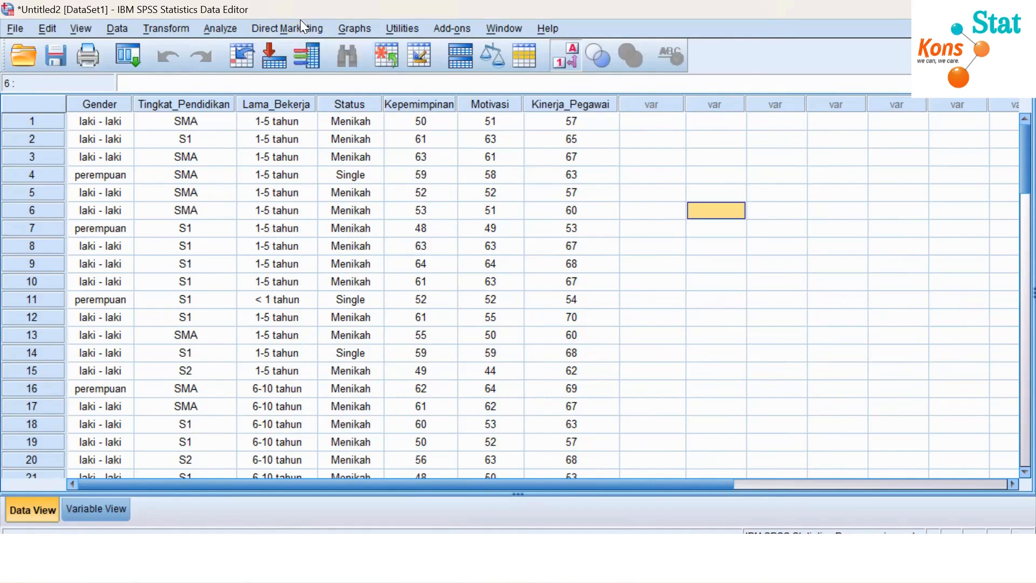
pyautogui.click(300, 19)
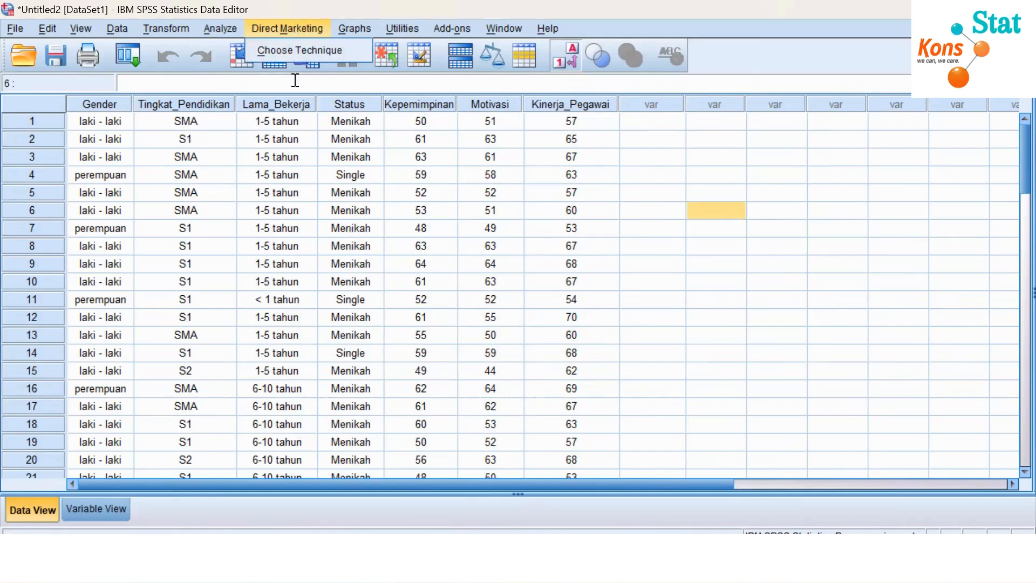
pyautogui.click(720, 8)
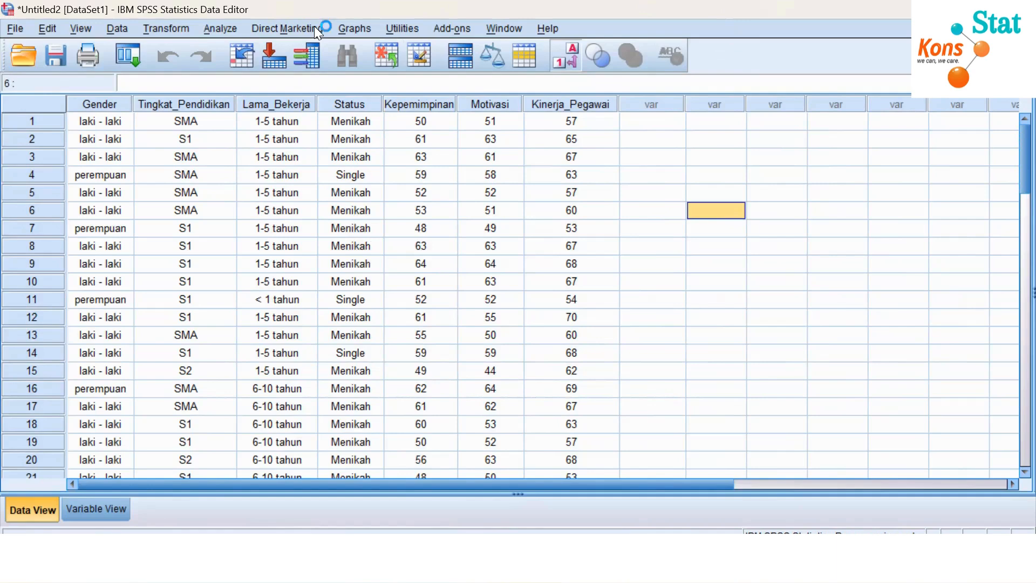
pyautogui.click(349, 29)
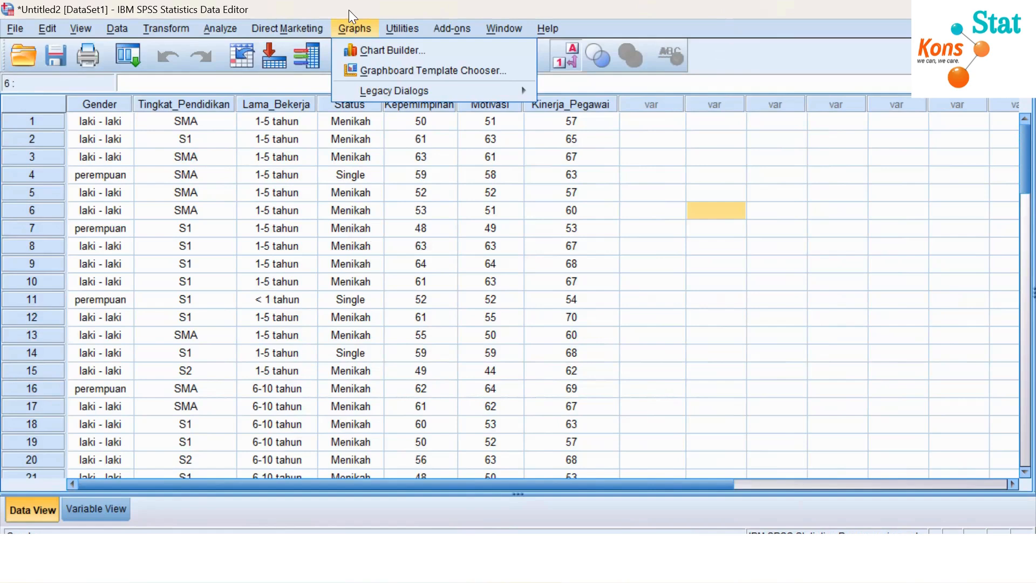
pyautogui.moveTo(390, 25)
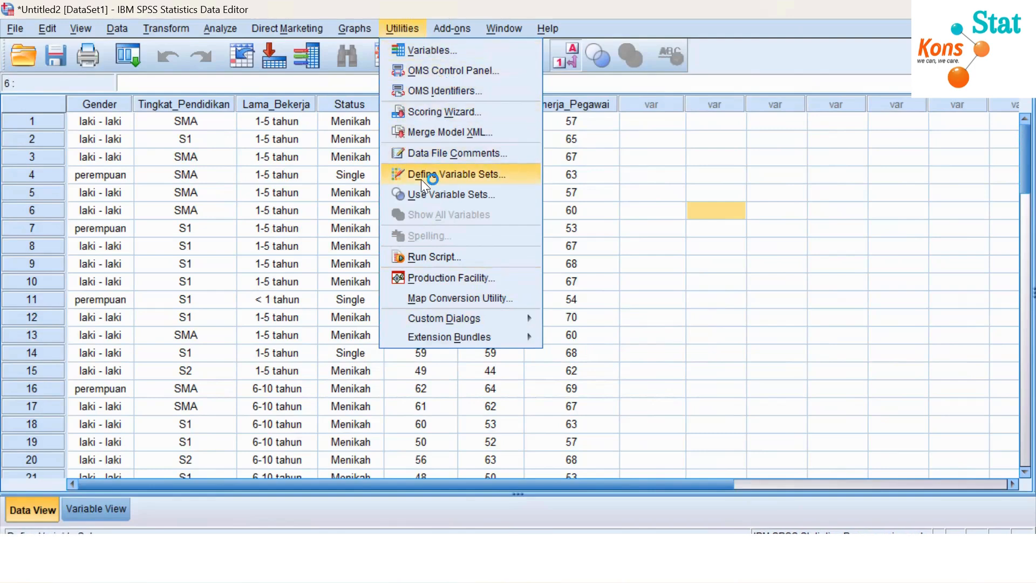
pyautogui.moveTo(449, 34)
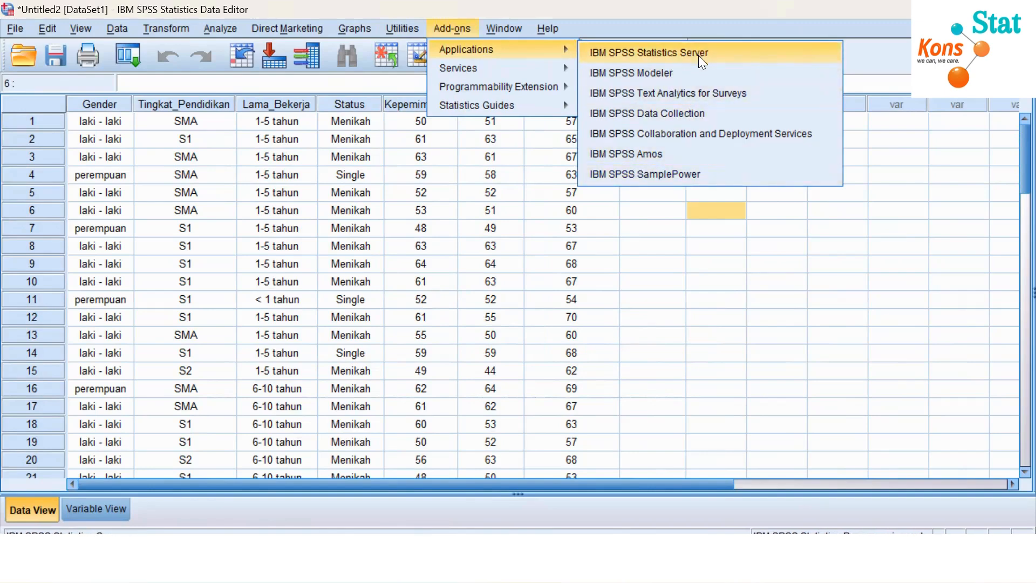
# Split the data grid into four panes and remove the split.
pyautogui.moveTo(521, 27)
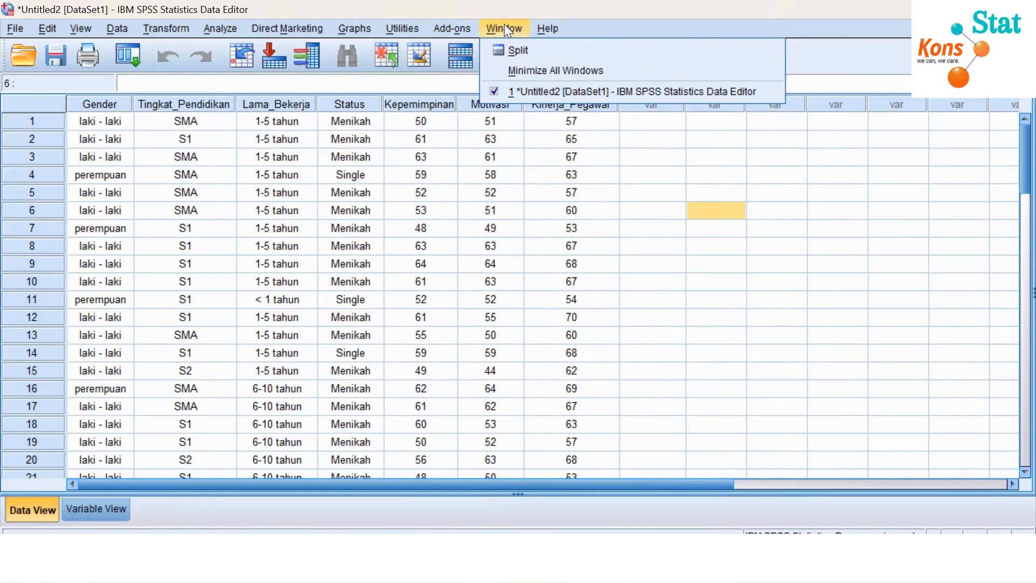
pyautogui.click(506, 46)
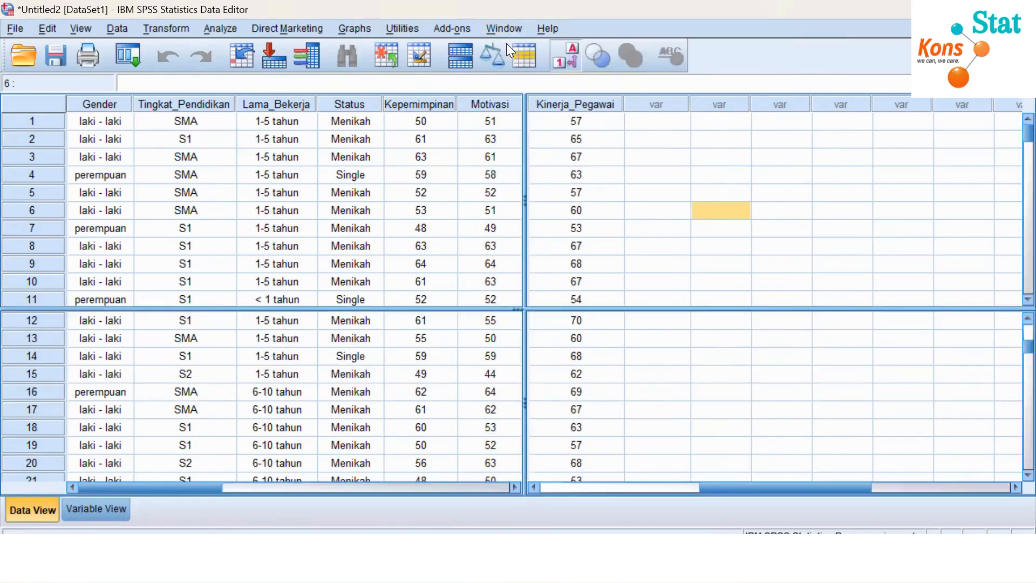
pyautogui.click(493, 24)
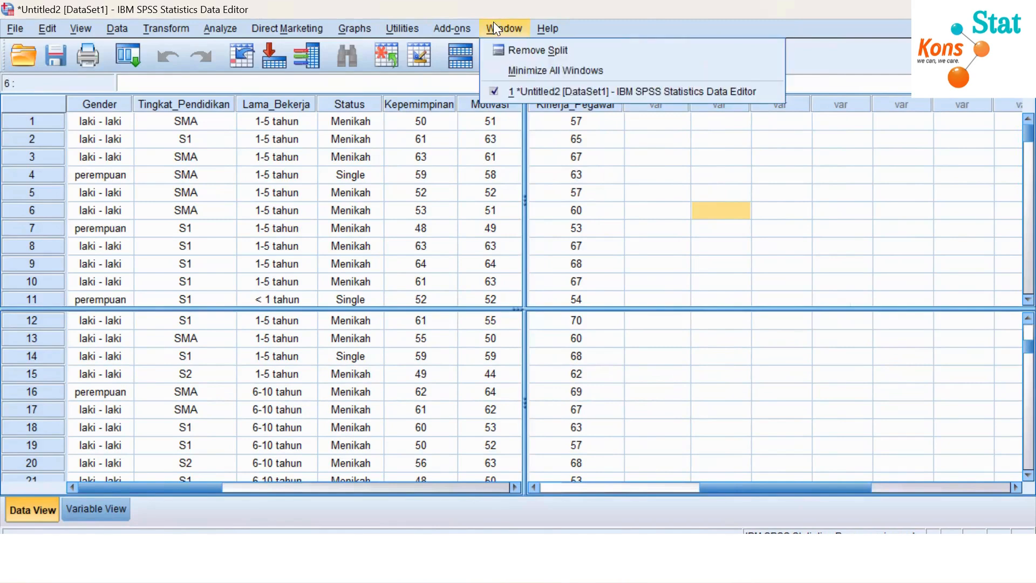
pyautogui.click(514, 52)
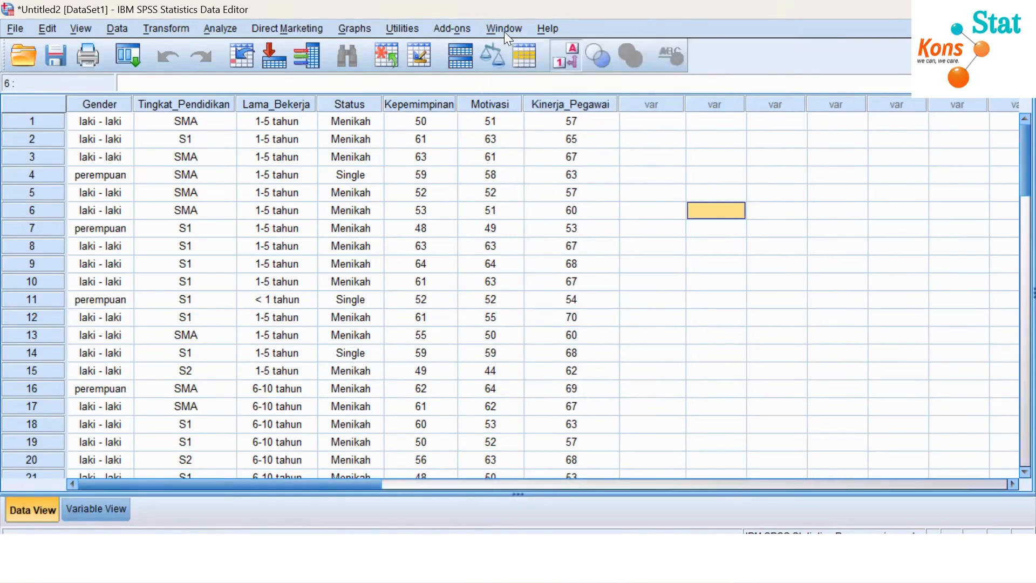
# Minimize all SPSS windows and bring the Data Editor back to the front.
pyautogui.click(504, 29)
pyautogui.click(512, 70)
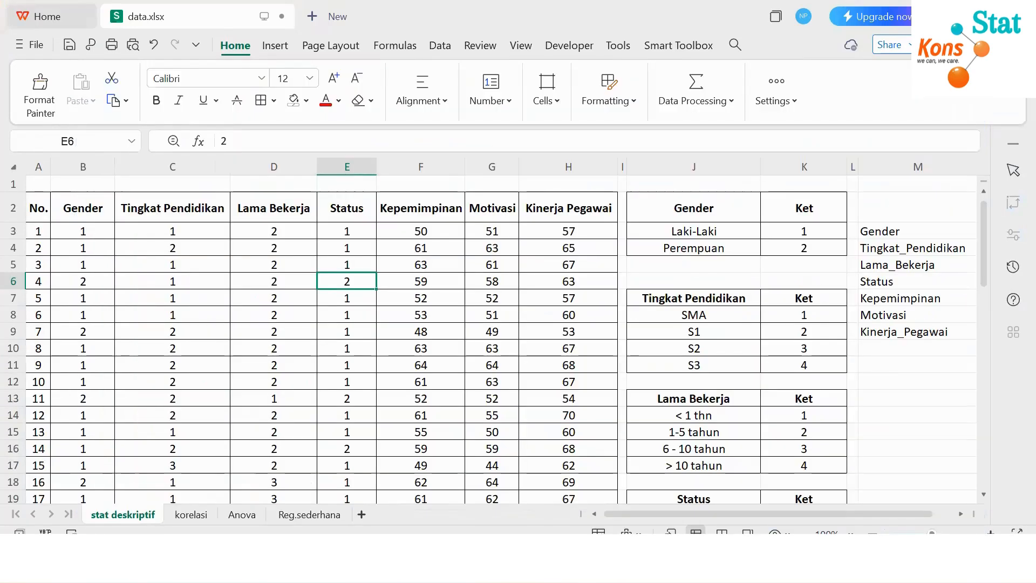
pyautogui.click(614, 557)
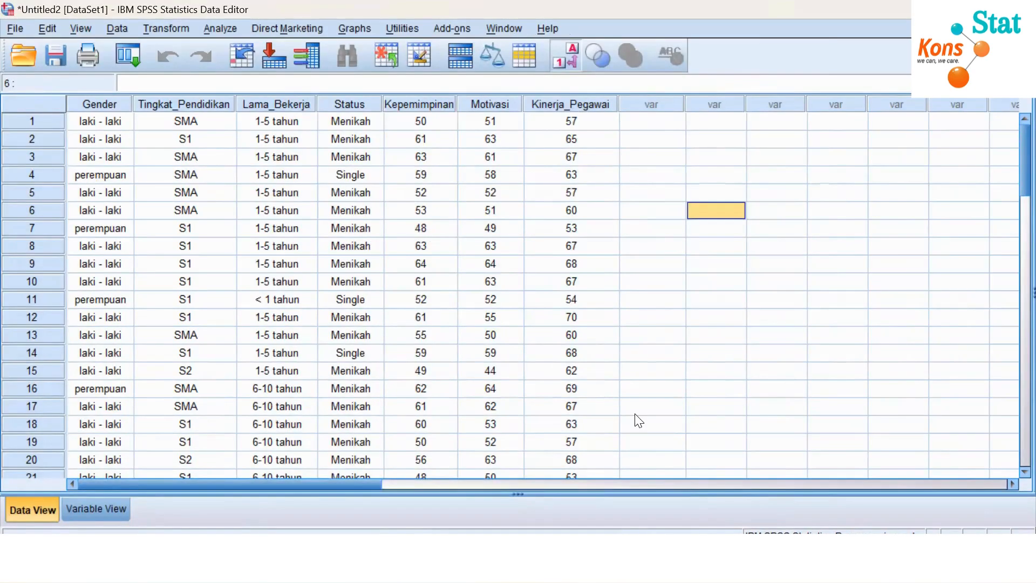
# Look over the window commands and the available help resources.
pyautogui.click(507, 28)
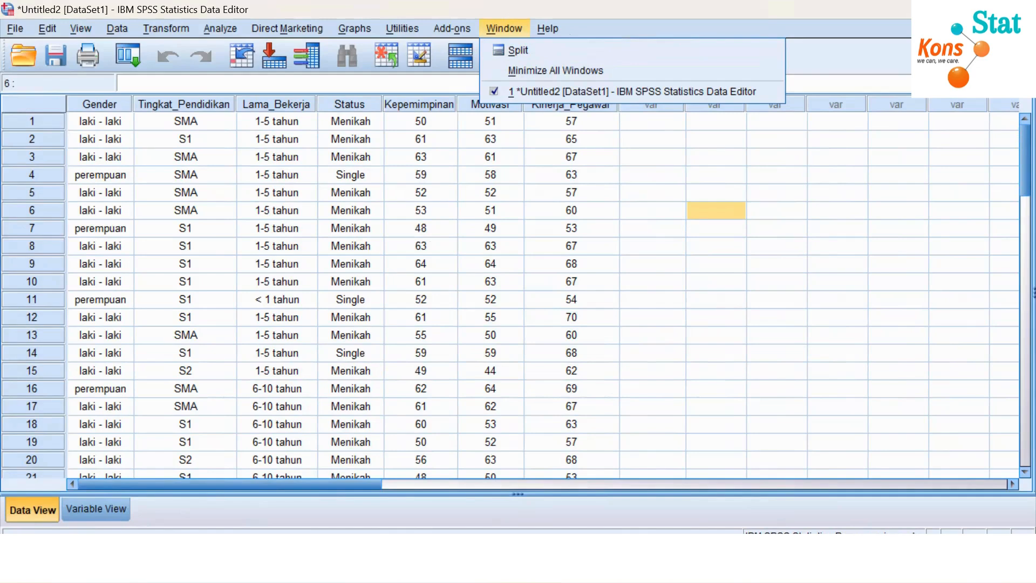
pyautogui.moveTo(552, 20)
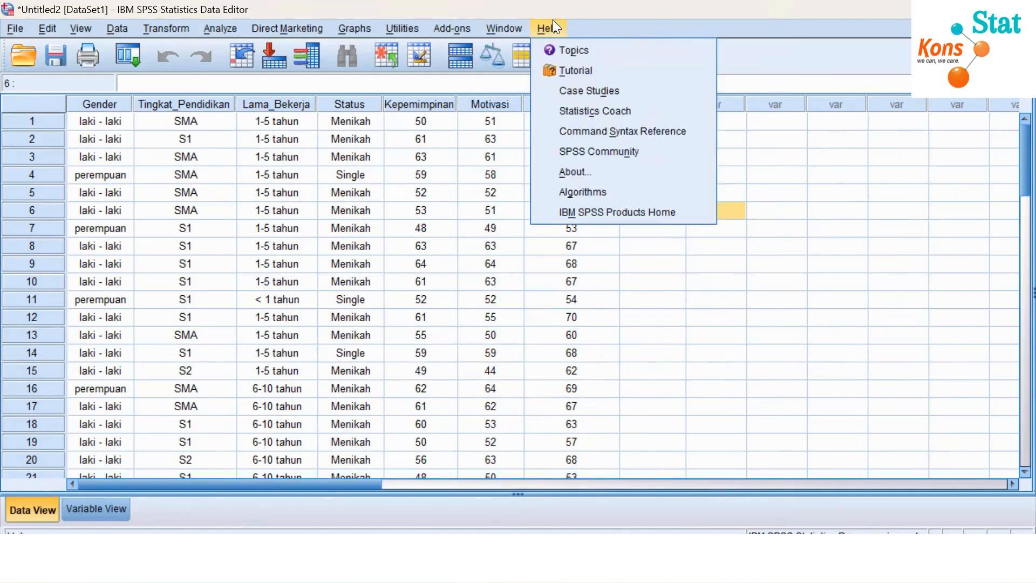